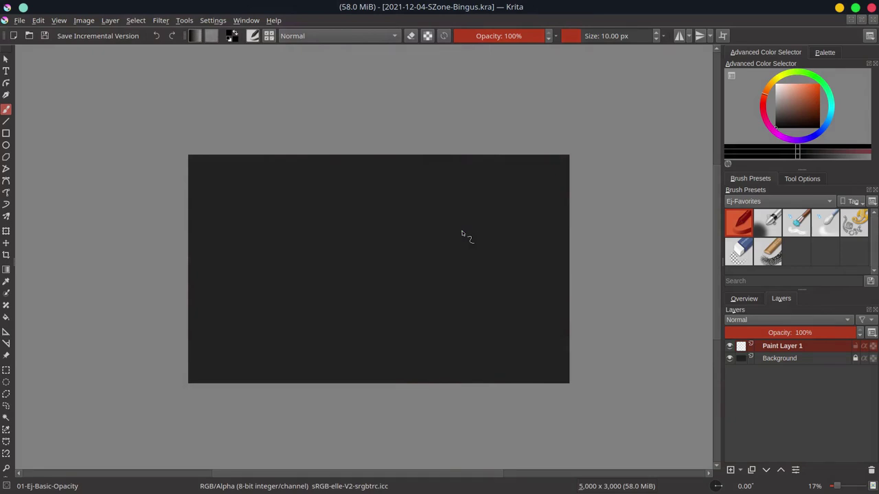
Sketch the face and hair outline, undo a jaw stroke, mirror-check, and save to 2021-12-04-SZone-Bingus.kra.
scroll(363, 295, up, 2)
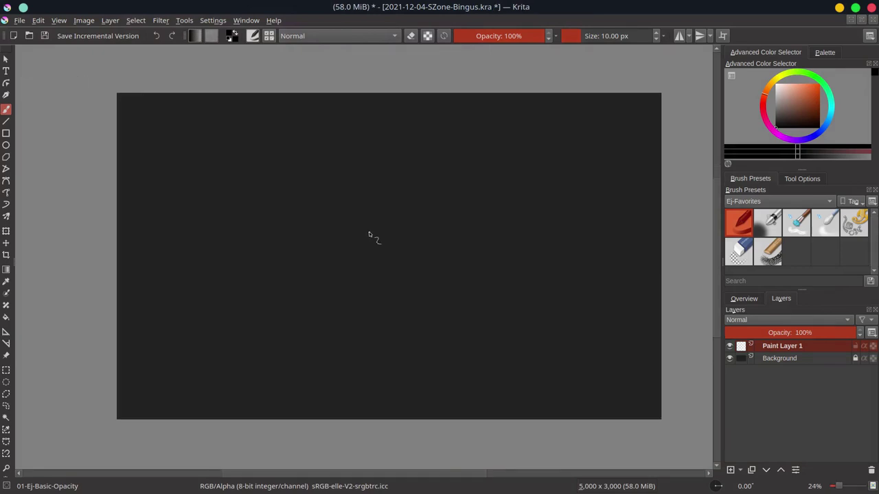
scroll(367, 281, up, 3)
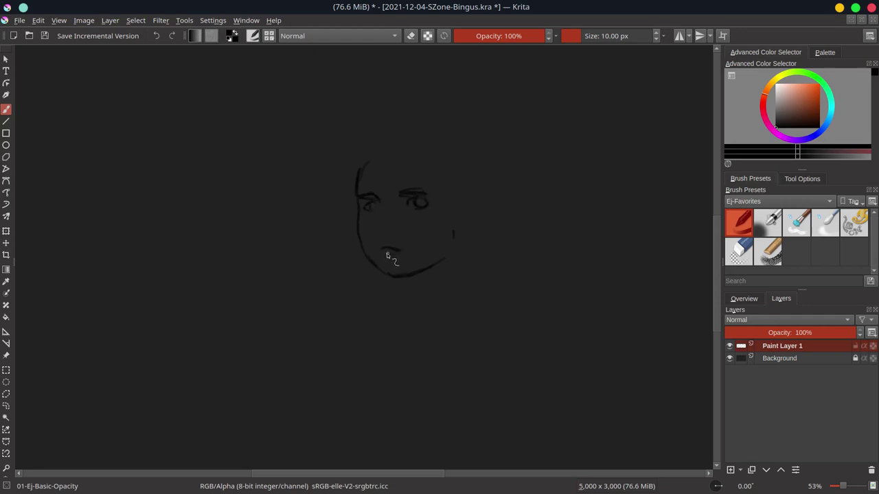
key(ctrl+z)
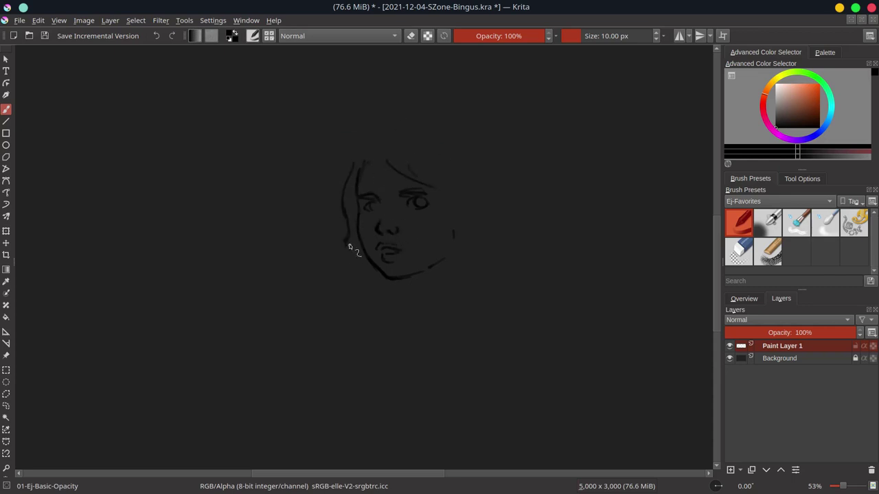
key(m)
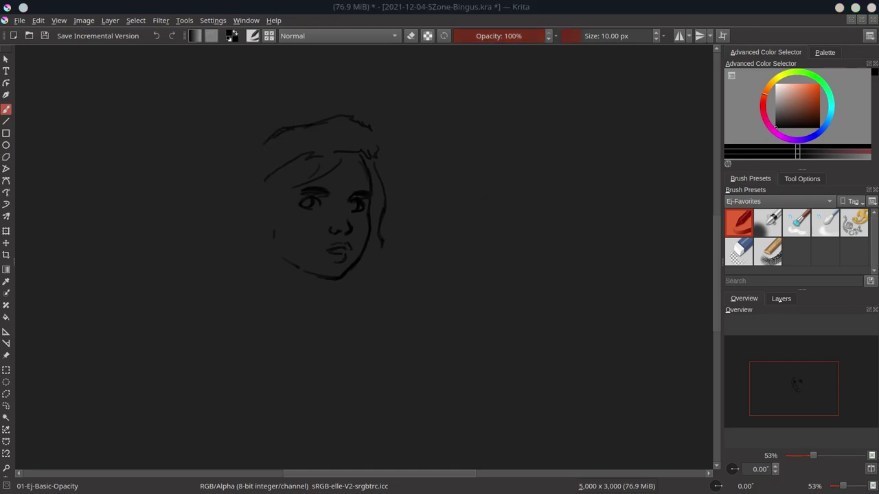
key(ctrl+s)
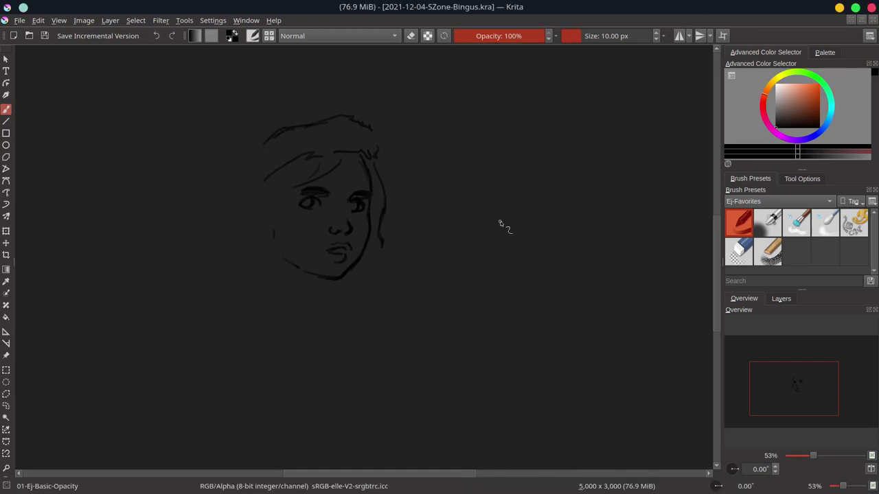
Touch up the eyes, flip the view back, and outline the hat above the hair.
drag(353, 190, 323, 201)
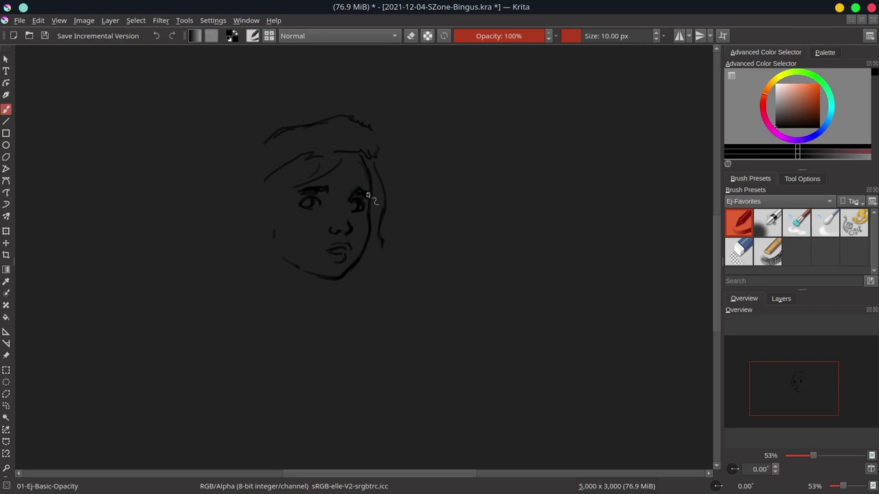
click(781, 299)
click(744, 299)
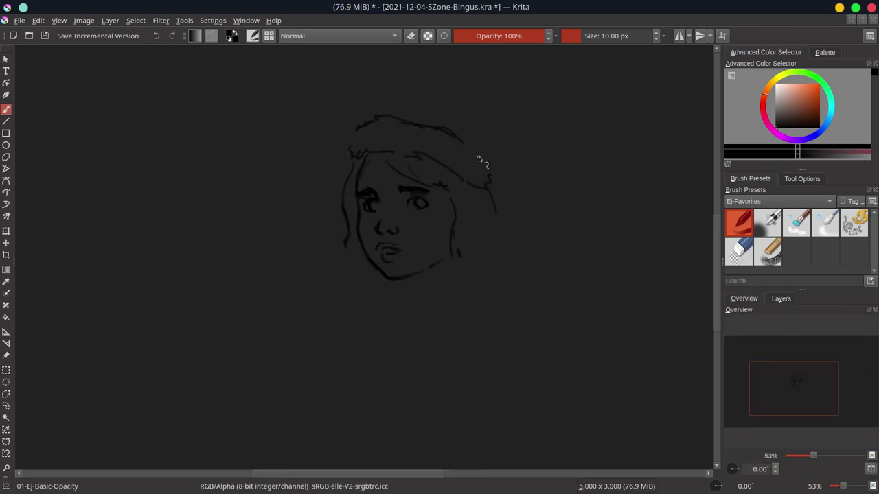
drag(372, 101, 355, 130)
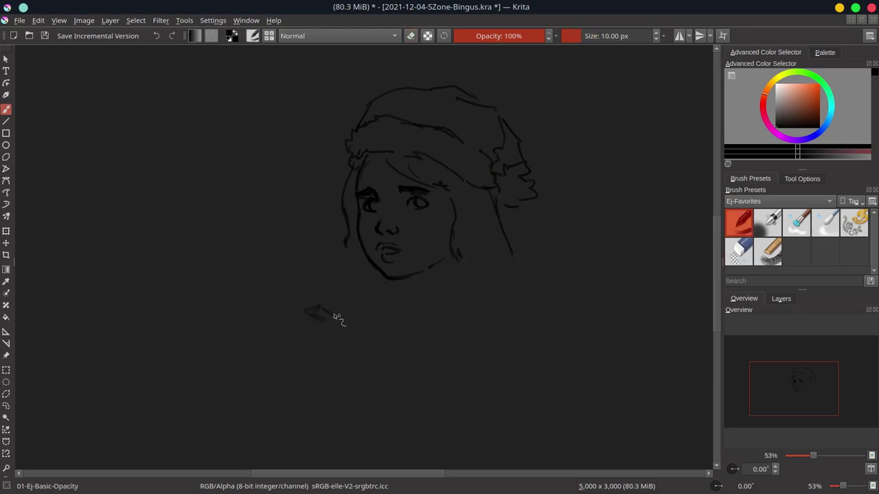
key(e)
key(slash)
Sketch the hand, cup rim, arm, collar button and longer right hair strands, then save.
drag(349, 361, 429, 335)
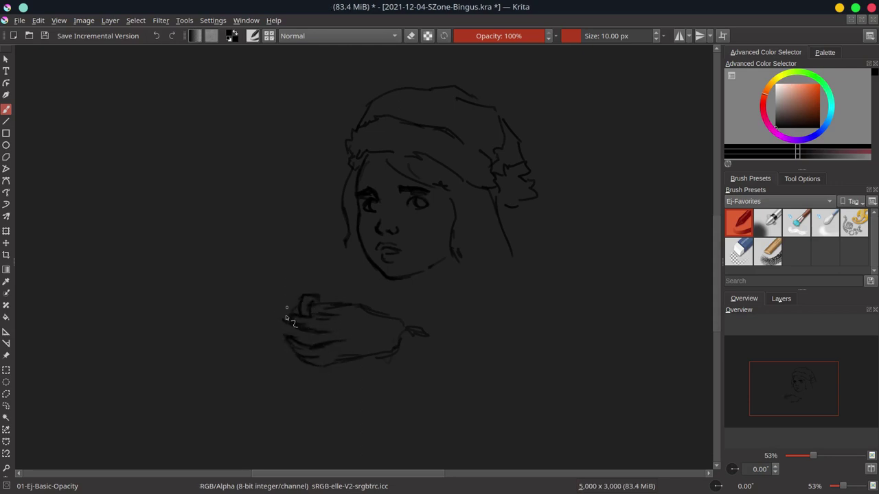
drag(289, 289, 349, 293)
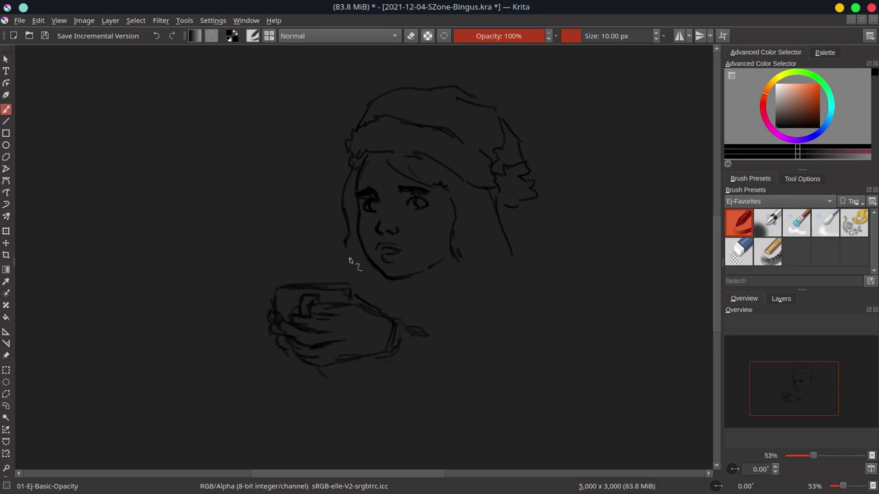
drag(397, 323, 442, 356)
drag(401, 293, 398, 295)
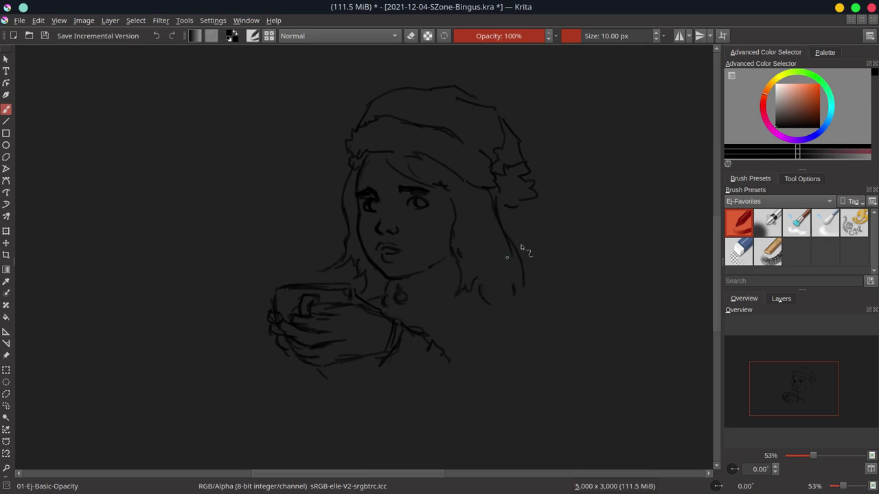
drag(500, 287, 463, 340)
drag(508, 255, 499, 300)
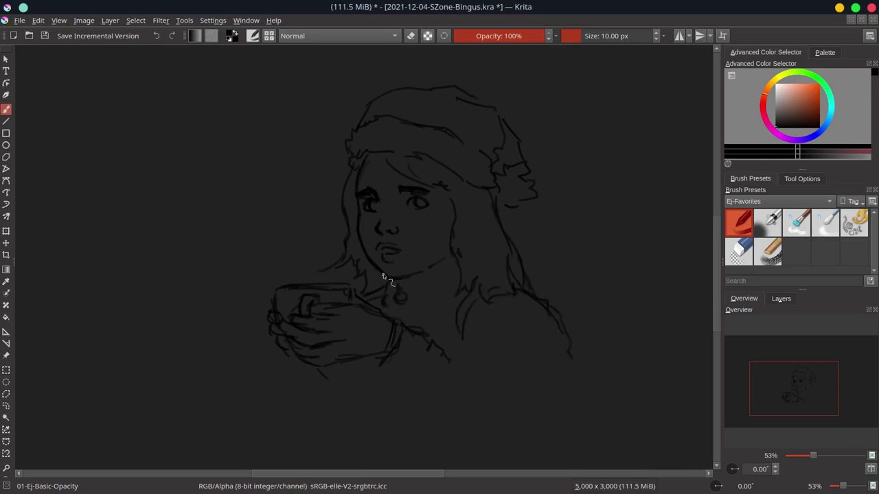
key(ctrl+s)
Outline a polygonal selection around the hands and start transforming it.
scroll(381, 306, down, 3)
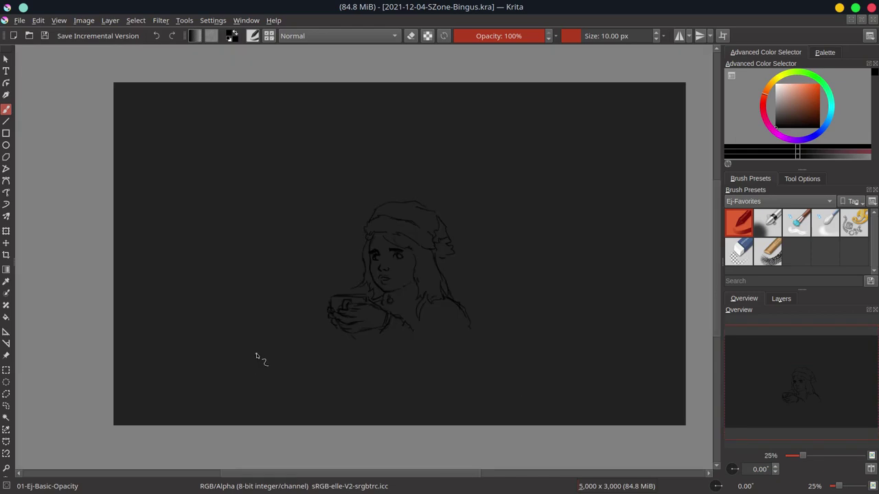
key(ctrl+r)
click(300, 335)
drag(405, 316, 305, 337)
key(ctrl+t)
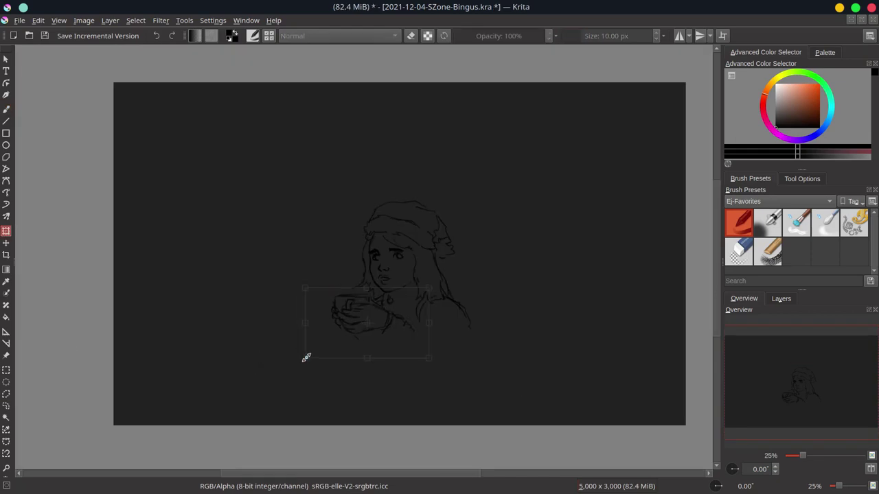
Duplicate the paint layer as a hidden backup named 'og', keeping Paint Layer 1 active.
click(781, 299)
right_click(749, 350)
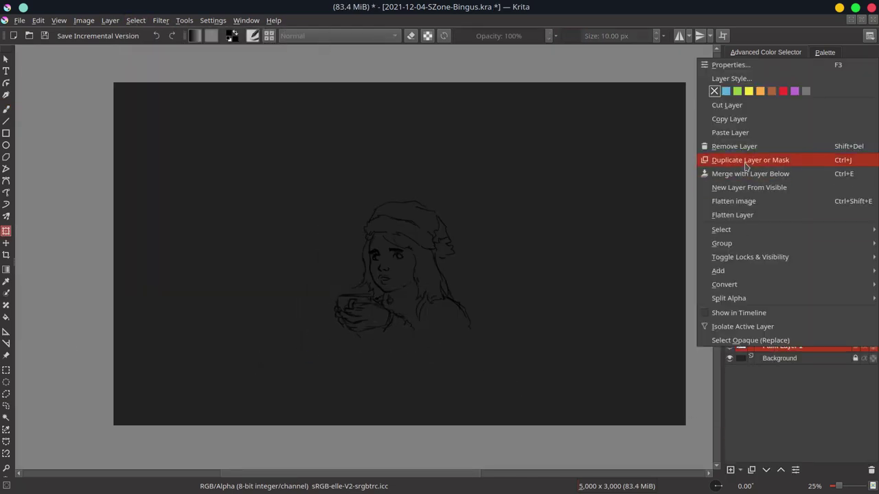
click(750, 160)
double_click(783, 346)
text(og)
key(Return)
click(729, 346)
click(782, 359)
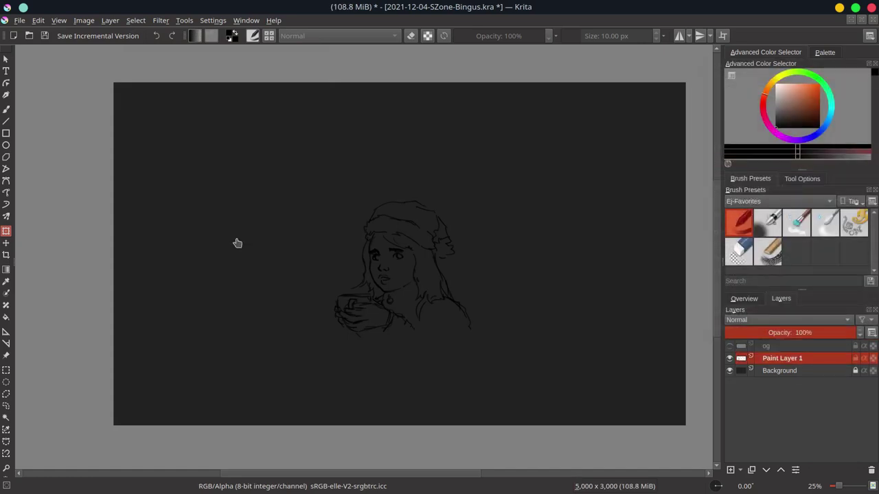
Reselect the whole drawing and scale it up to fill the canvas.
key(ctrl+z)
key(ctrl+z)
key(ctrl+z)
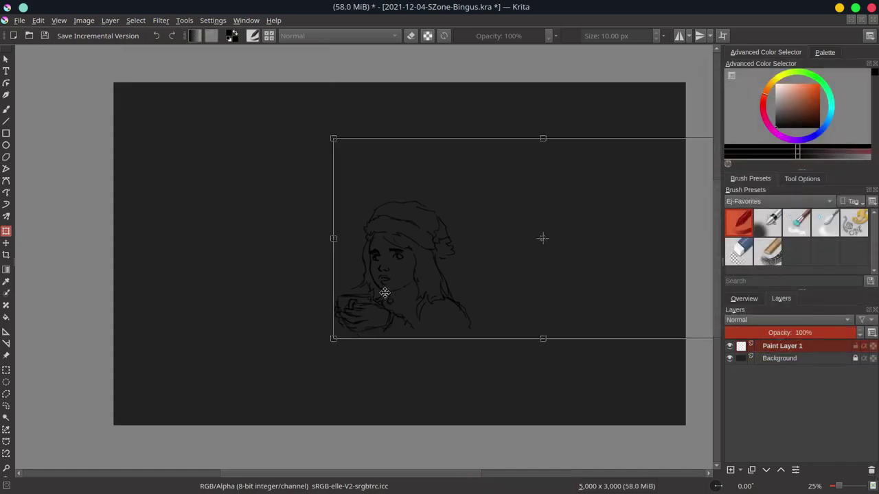
click(135, 20)
click(153, 61)
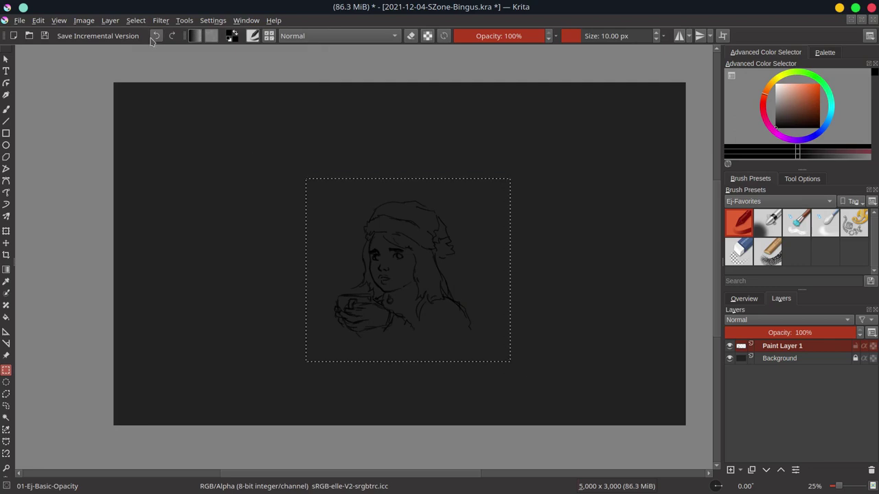
click(6, 232)
drag(306, 179, 163, 49)
drag(514, 364, 634, 461)
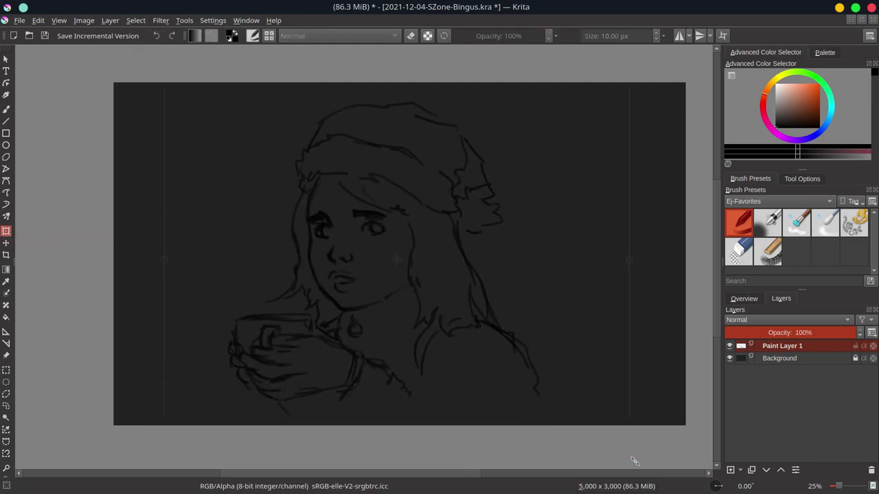
key(Return)
Deselect, shift the drawing slightly right and up, and save.
click(136, 20)
click(139, 45)
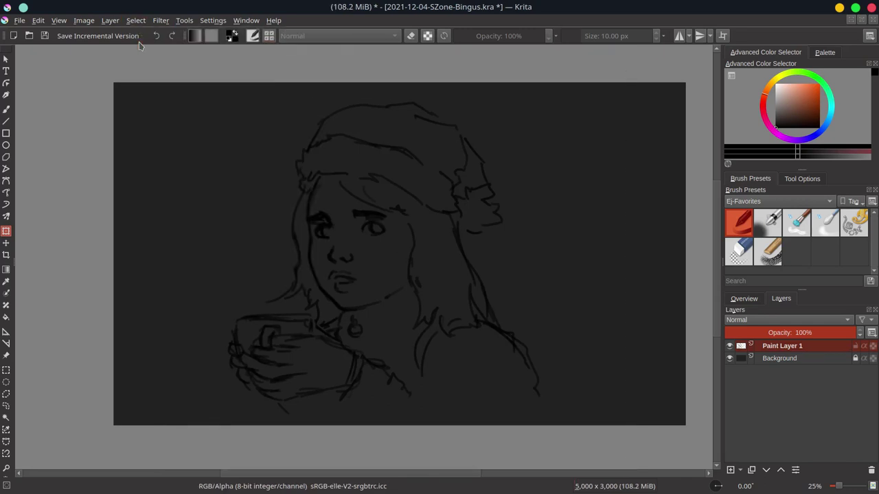
key(b)
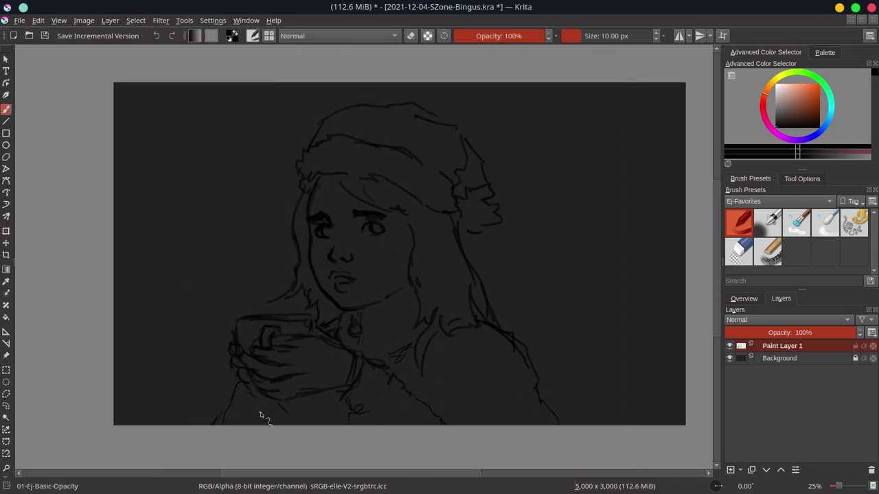
key(t)
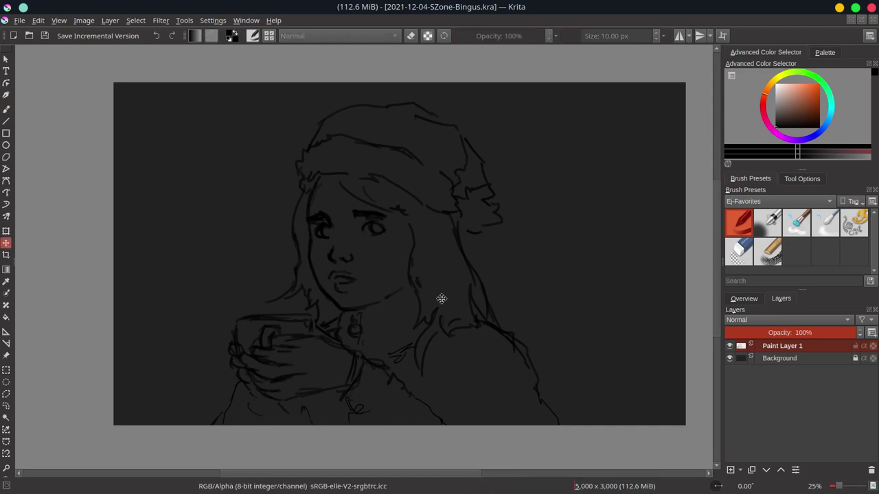
drag(442, 298, 462, 294)
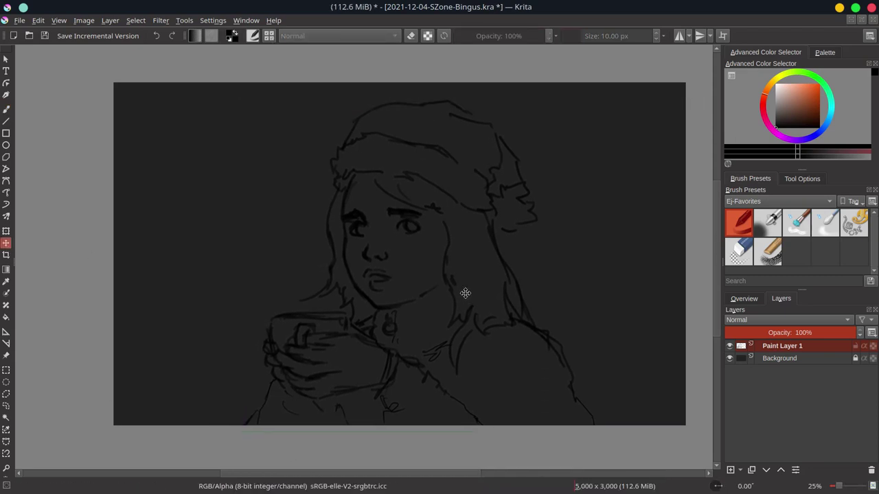
key(ctrl+s)
Duplicate Paint Layer 1 as another hidden 'og' copy and merge line copies to darken them.
key(ctrl+j)
double_click(772, 346)
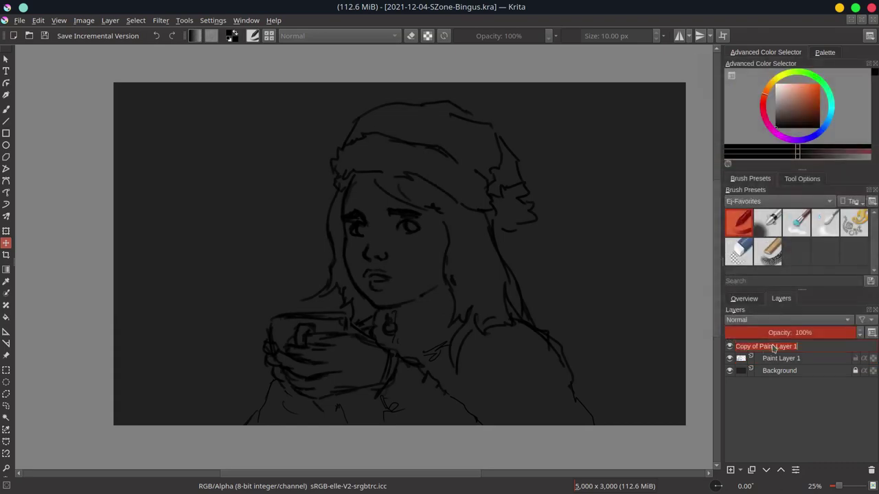
text(og)
key(Return)
click(781, 358)
key(ctrl+e)
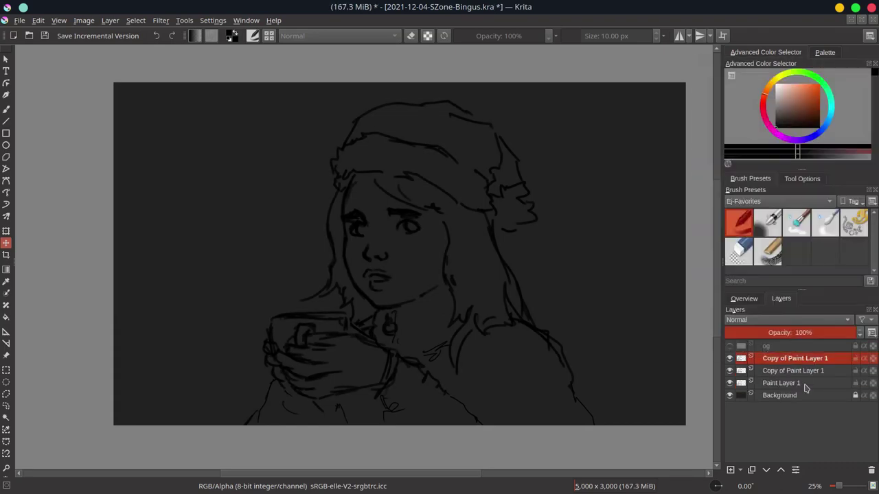
Select the Background layer, save the file, and pan the view so the drawing sits left.
click(780, 371)
click(20, 20)
click(34, 74)
click(743, 298)
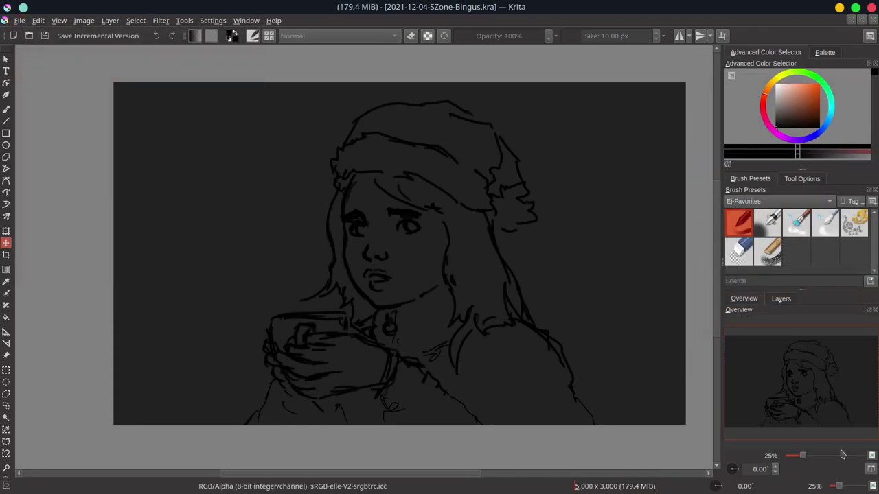
drag(796, 385, 810, 385)
Load the 01_Skin-Tone-01 palette and paint textured skin tone over the face.
click(825, 52)
click(731, 161)
click(783, 199)
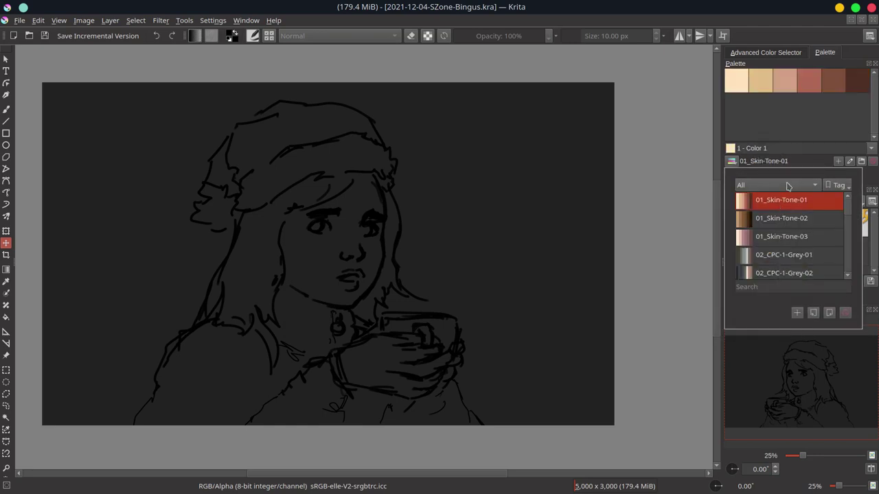
click(853, 226)
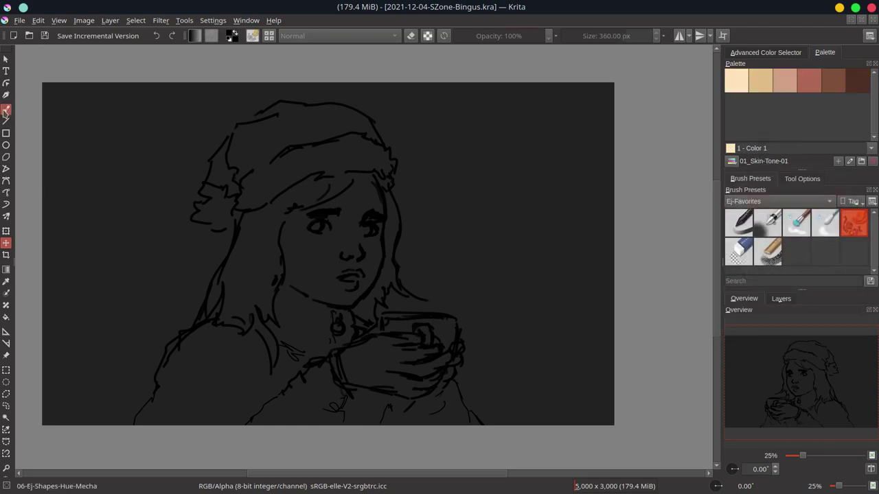
mouse_move(329, 271)
mouse_down()
mouse_move(340, 299)
mouse_move(274, 247)
mouse_move(371, 199)
mouse_up()
mouse_move(303, 275)
mouse_down()
mouse_move(350, 285)
mouse_move(371, 220)
mouse_up()
key(ctrl+z)
Texture the hand and face, add cream highlights to the right cheek and hand, and save.
drag(344, 357, 453, 364)
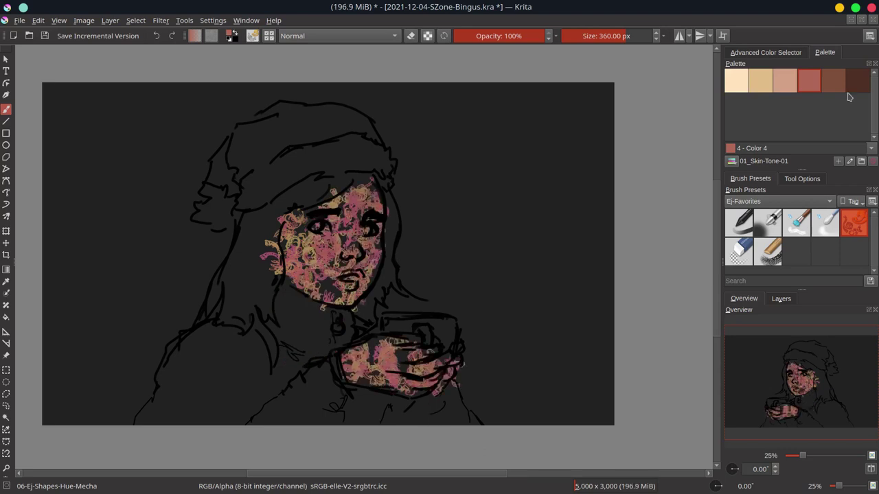
drag(302, 227, 295, 289)
drag(350, 351, 419, 385)
click(736, 81)
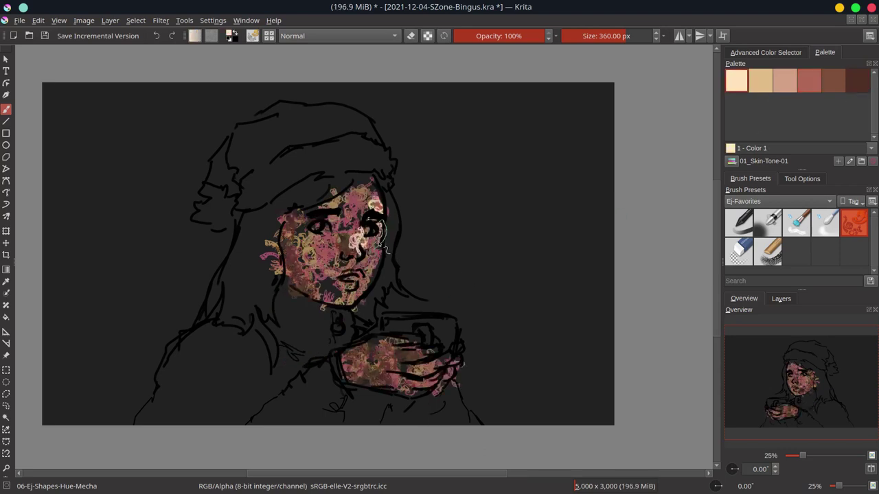
drag(378, 234, 383, 258)
drag(440, 346, 458, 378)
key(ctrl+s)
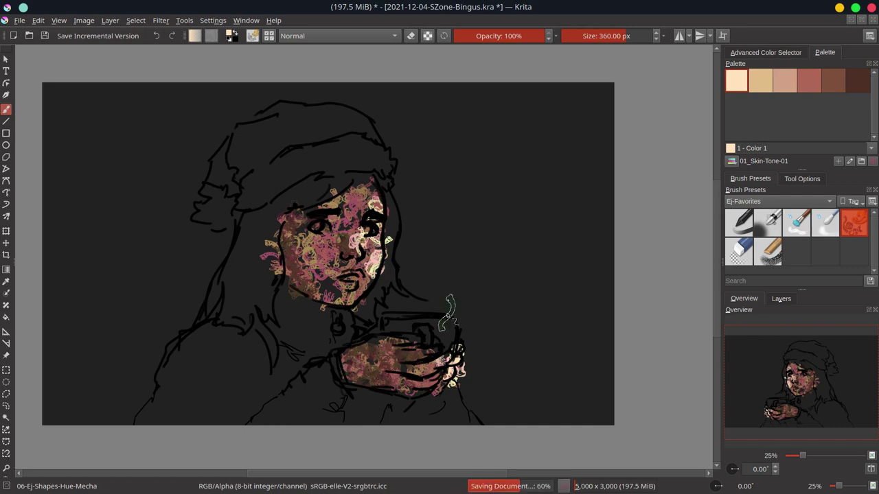
Load the 02_CPC-4-Yellow-03 palette from the palette list.
click(764, 161)
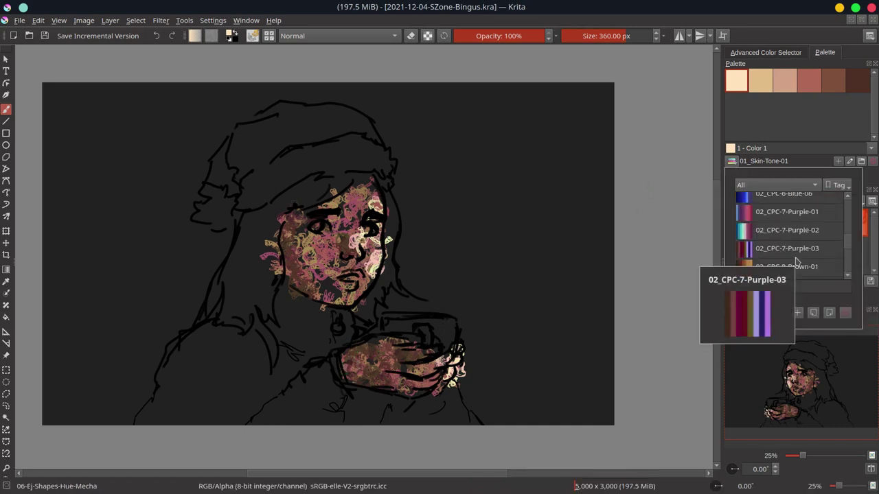
click(788, 231)
scroll(786, 256, up, 3)
scroll(781, 247, up, 3)
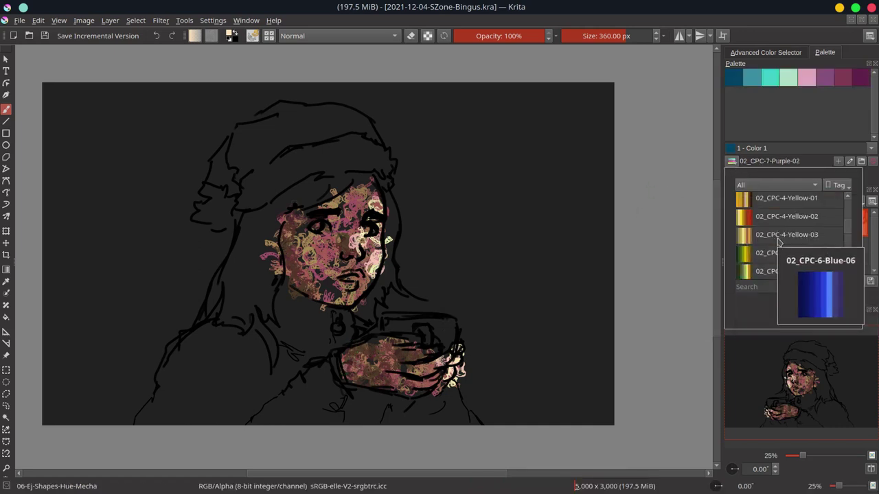
click(779, 237)
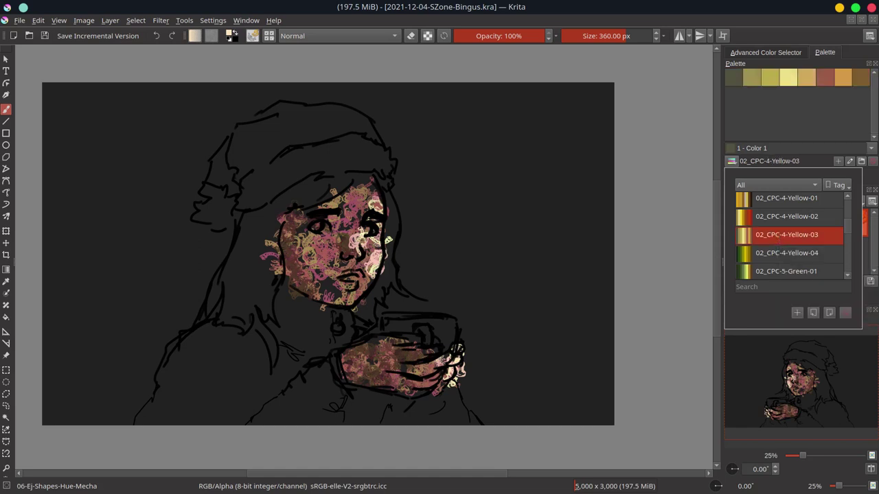
key(Escape)
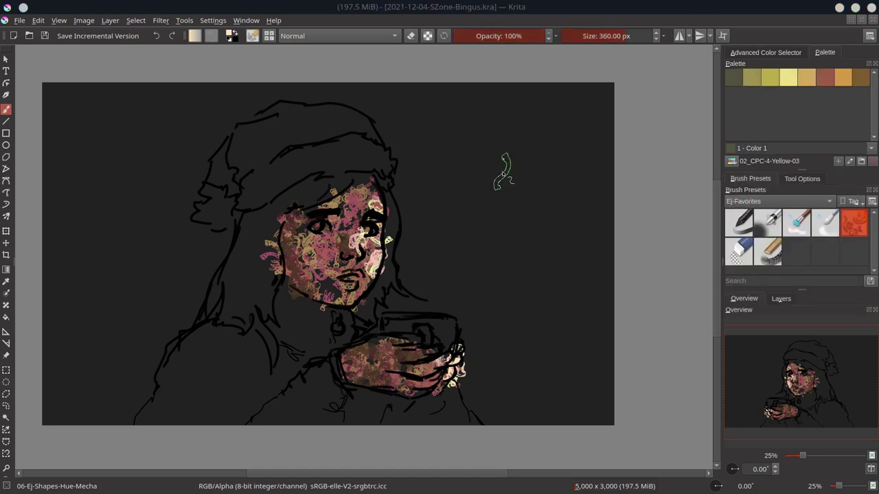
Flip the view and paint a pale yellow and beige glow behind the head.
click(871, 469)
click(788, 77)
drag(331, 226, 295, 171)
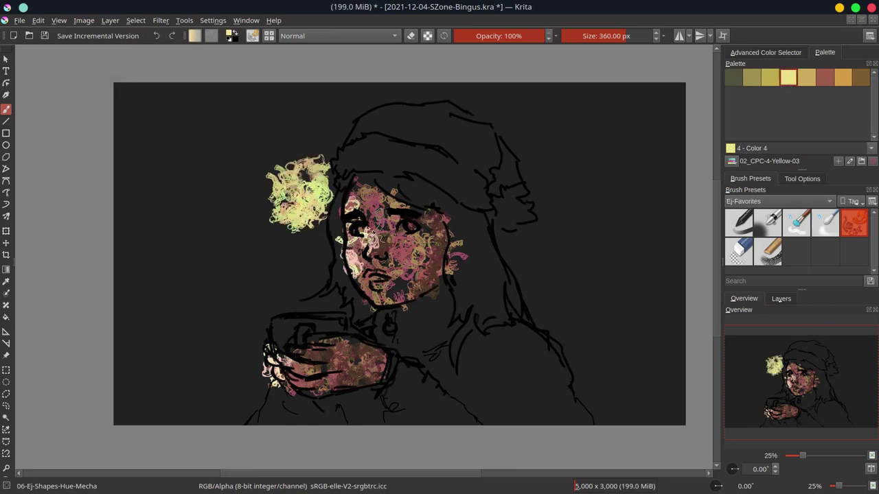
click(732, 160)
click(776, 199)
click(807, 77)
drag(322, 226, 275, 151)
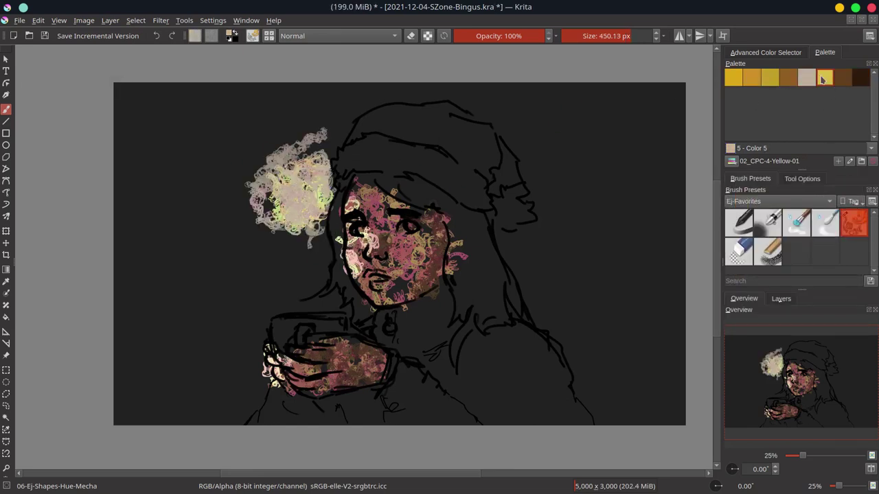
Paint yellow-green foliage across the top, a dark brown band, and mottled near-black lower background.
click(822, 79)
mouse_move(137, 117)
mouse_down()
mouse_move(206, 178)
mouse_move(584, 124)
mouse_move(659, 192)
mouse_move(604, 213)
mouse_up()
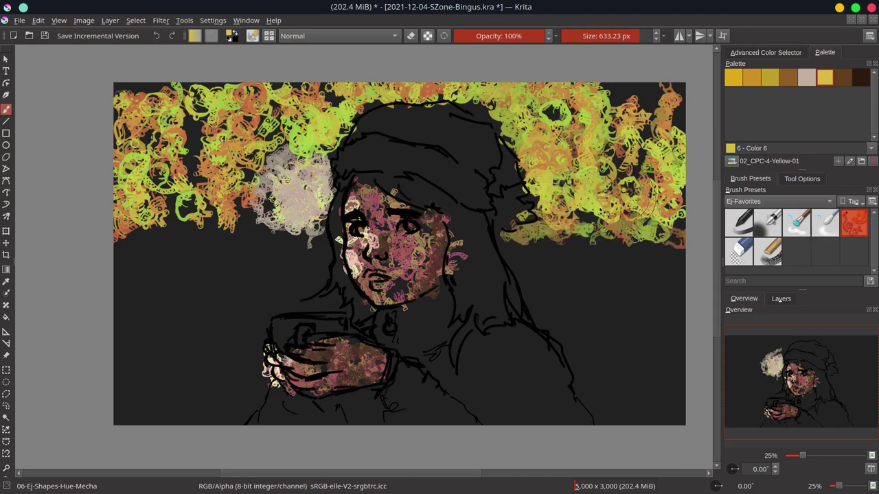
click(843, 76)
drag(120, 248, 680, 237)
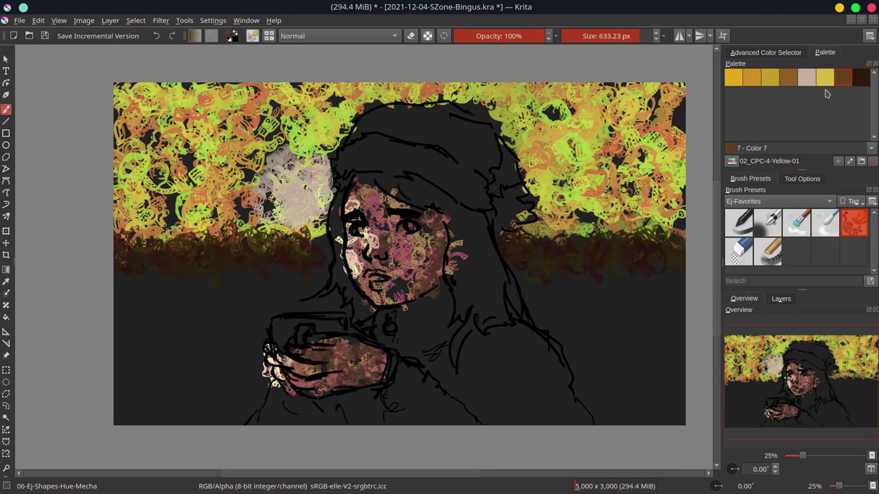
click(861, 76)
mouse_move(123, 412)
mouse_down()
mouse_move(329, 288)
mouse_move(680, 344)
mouse_up()
key(bracketleft)
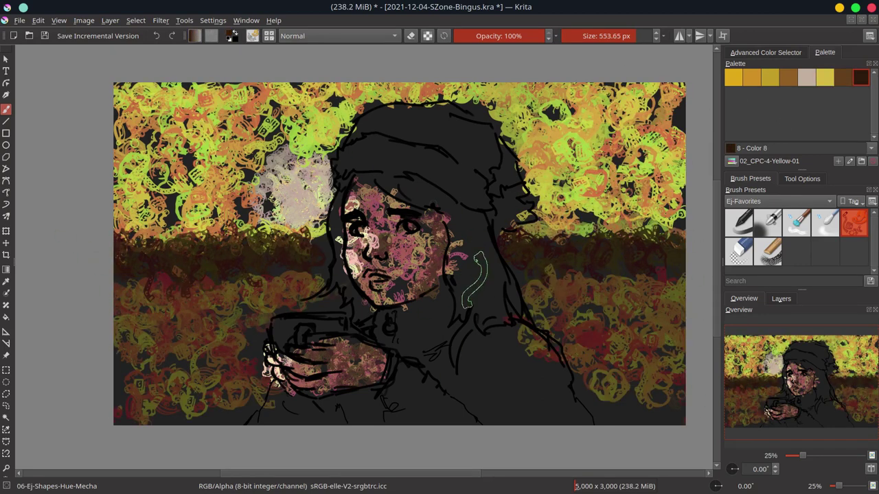
key(bracketleft)
Darken the hair with blue-purple and paint a grey fur trim on the hat.
click(766, 53)
click(808, 120)
drag(481, 220, 474, 302)
drag(357, 219, 350, 316)
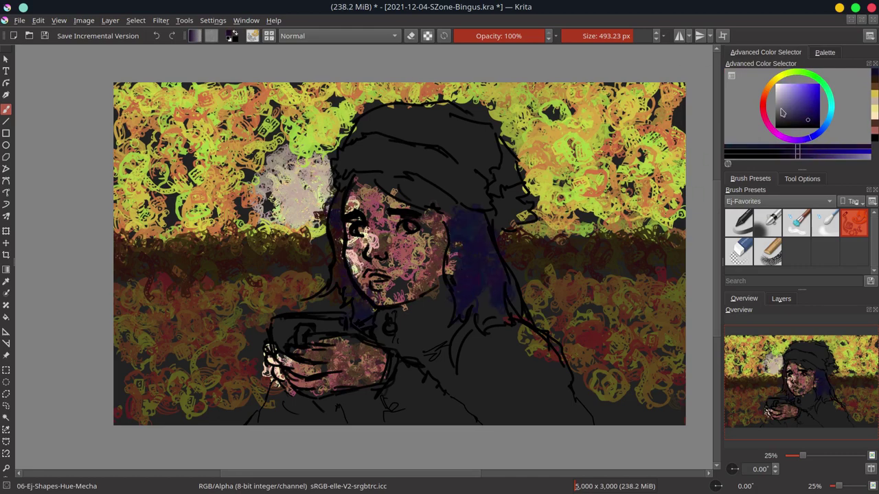
click(775, 114)
drag(280, 323, 343, 337)
mouse_move(347, 141)
mouse_down()
mouse_move(528, 233)
mouse_move(470, 199)
mouse_up()
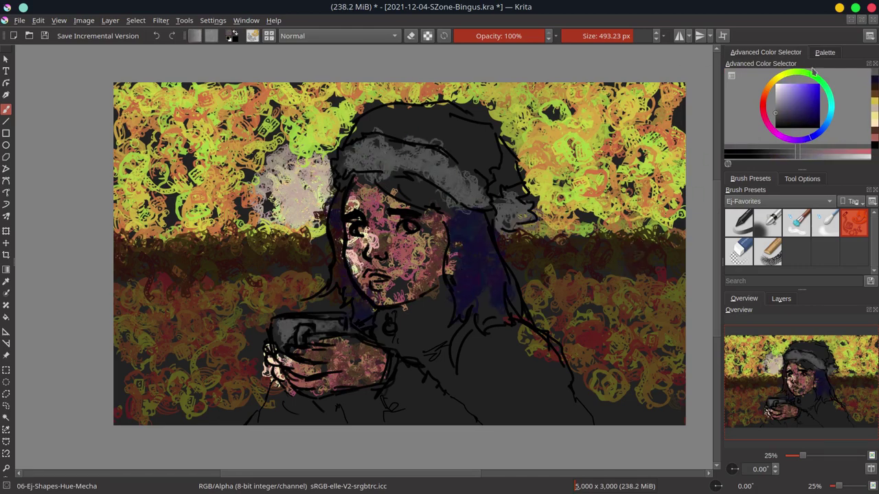
Load the 02_CPC-7-Purple-02 palette and paint the coat and hat purple.
click(825, 52)
click(769, 161)
key(Down)
key(Down)
key(Down)
key(Down)
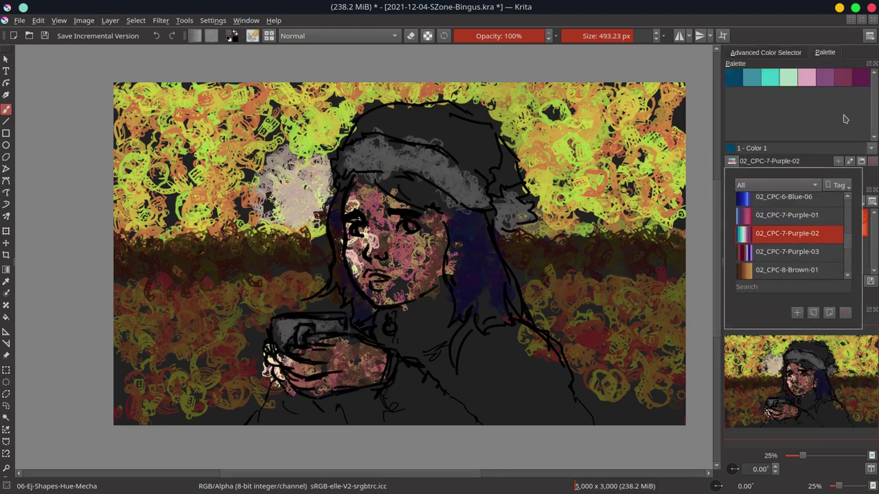
click(825, 76)
mouse_move(385, 323)
mouse_down()
mouse_move(453, 371)
mouse_move(322, 412)
mouse_up()
drag(481, 336, 584, 412)
mouse_move(467, 110)
mouse_down()
mouse_move(405, 120)
mouse_move(512, 220)
mouse_up()
Lighten the background with pale-yellow strokes, add sampled dark red at the sides, and save.
click(765, 52)
click(761, 110)
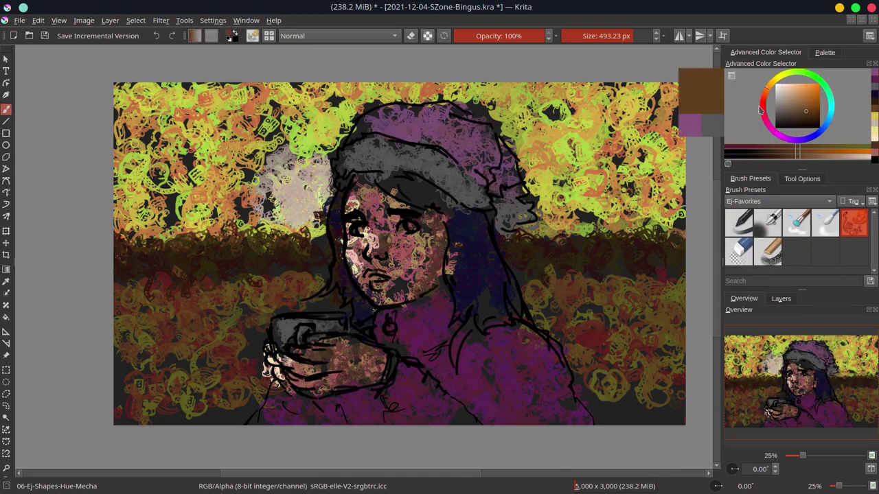
click(794, 92)
mouse_move(144, 220)
mouse_down()
mouse_move(268, 123)
mouse_move(542, 227)
mouse_up()
drag(638, 240, 124, 240)
ctrl+click(247, 288)
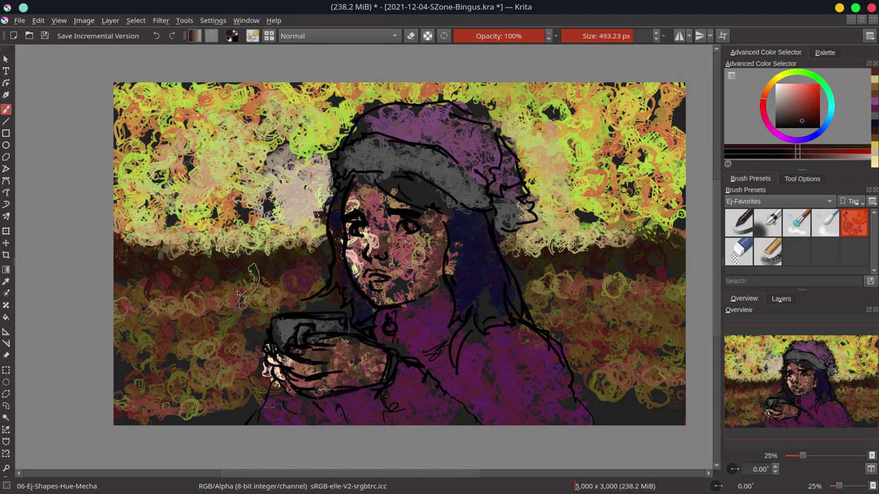
drag(240, 294, 587, 278)
key(ctrl+s)
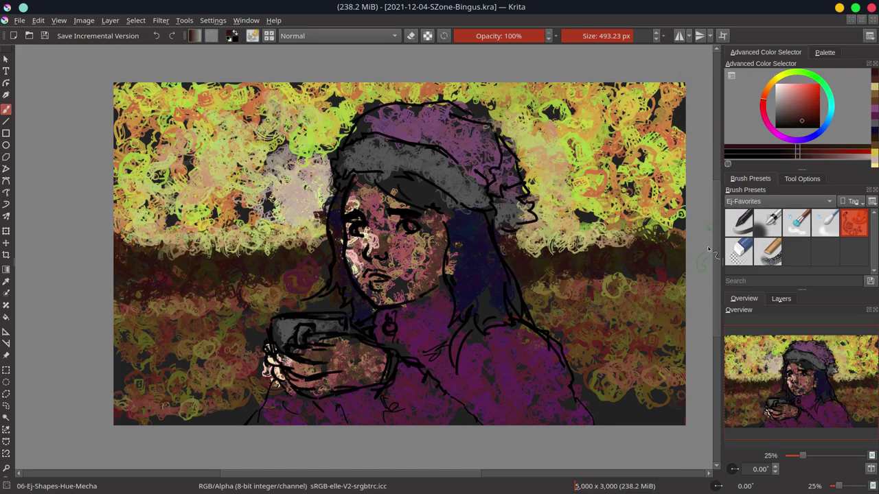
click(781, 299)
Zoom out, save, and darken the image with a Color Adjustment curves filter.
key(minus)
key(minus)
key(minus)
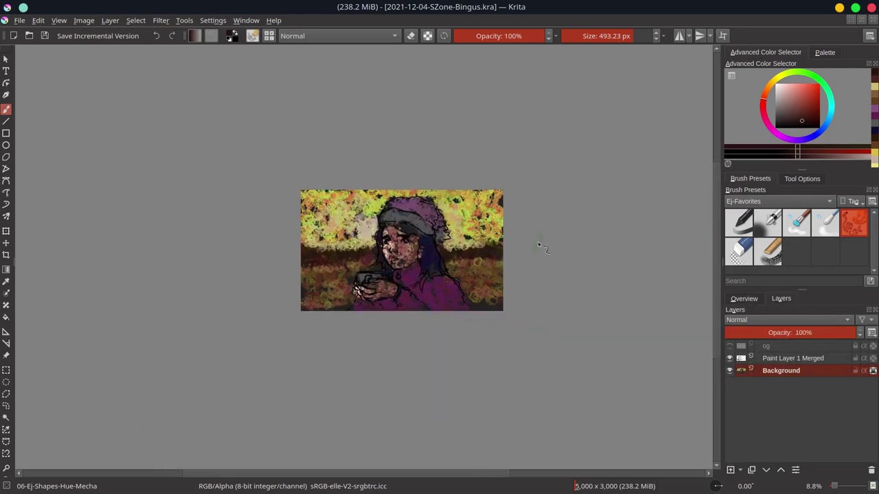
key(ctrl+s)
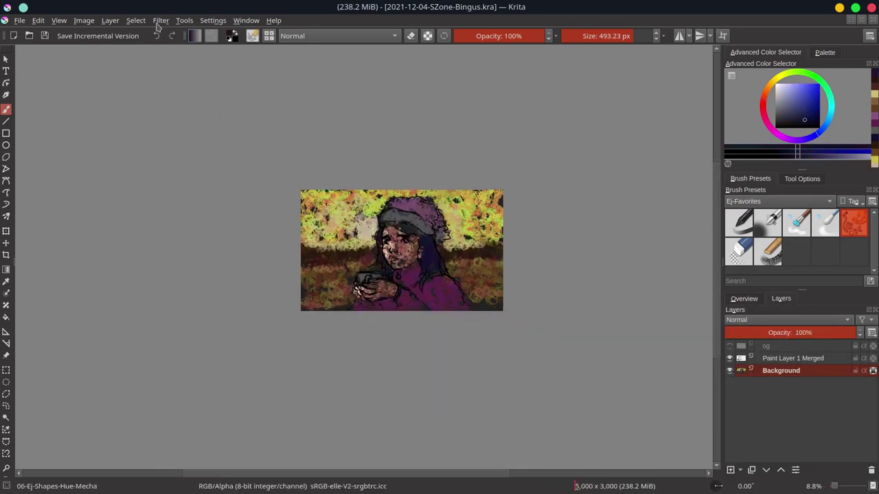
click(160, 20)
click(178, 47)
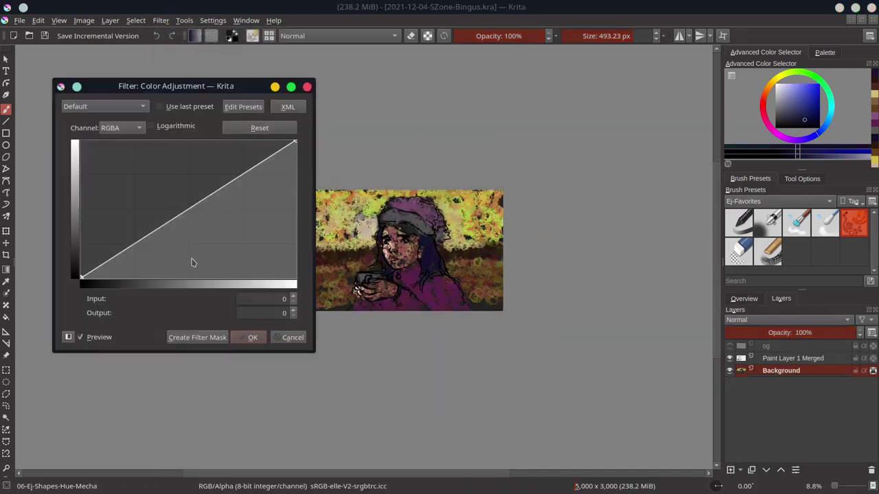
mouse_move(190, 261)
mouse_down()
mouse_move(188, 273)
mouse_move(140, 263)
mouse_move(158, 255)
mouse_up()
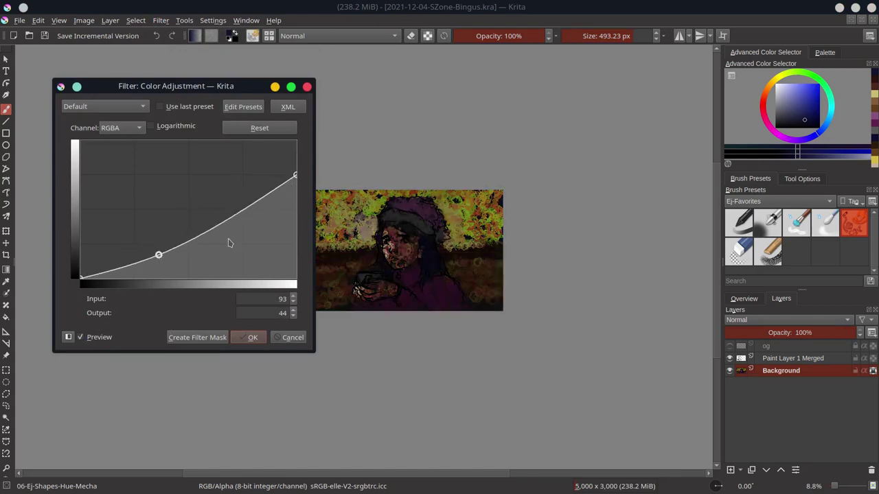
click(234, 339)
Paint dark Chalk Grainy shadows in Multiply mode over the chest and arms.
click(336, 35)
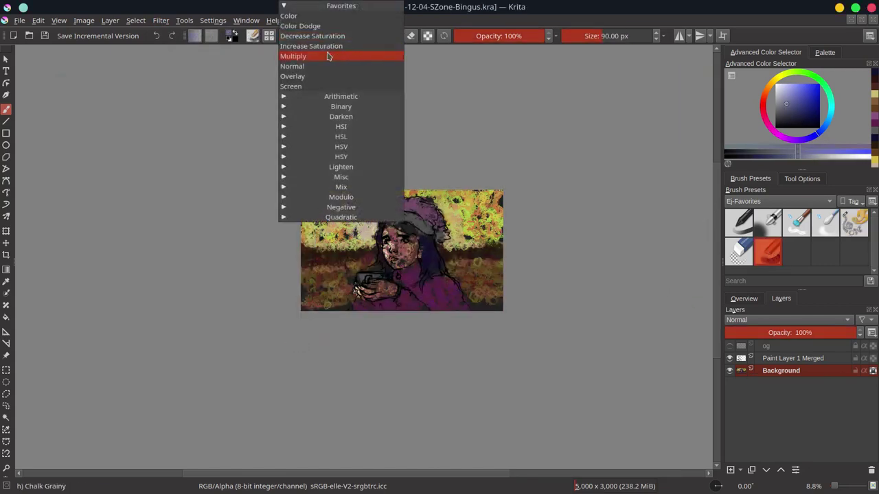
click(330, 57)
mouse_move(412, 232)
mouse_down()
mouse_move(406, 254)
mouse_move(413, 292)
mouse_move(388, 312)
mouse_move(413, 291)
mouse_move(412, 213)
mouse_move(323, 265)
mouse_move(474, 261)
mouse_move(391, 196)
mouse_up()
Apply a second darkening curve and save, then undo that curve adjustment.
click(161, 20)
click(403, 160)
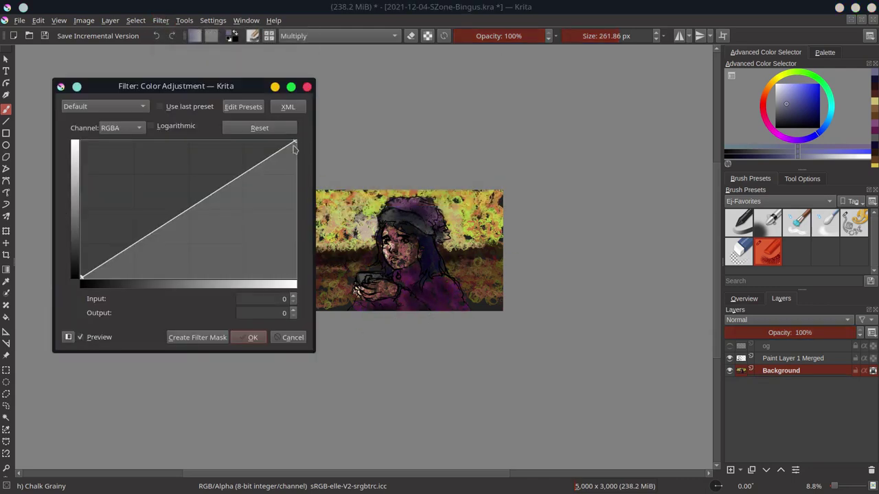
drag(295, 143, 296, 176)
drag(203, 236, 196, 232)
click(253, 338)
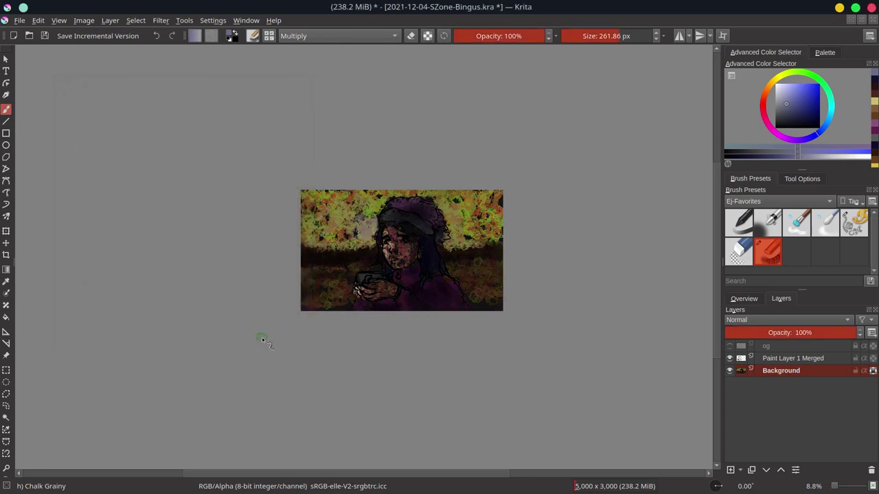
key(ctrl+s)
key(x)
key(alt+e)
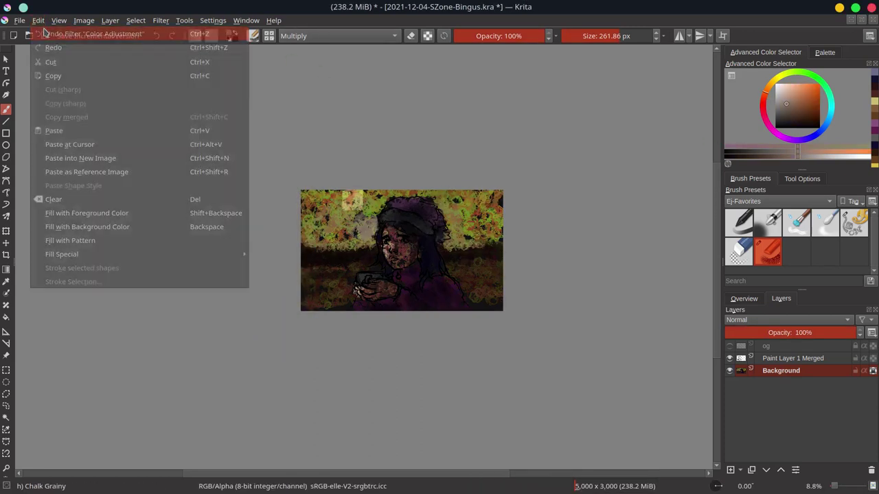
key(Return)
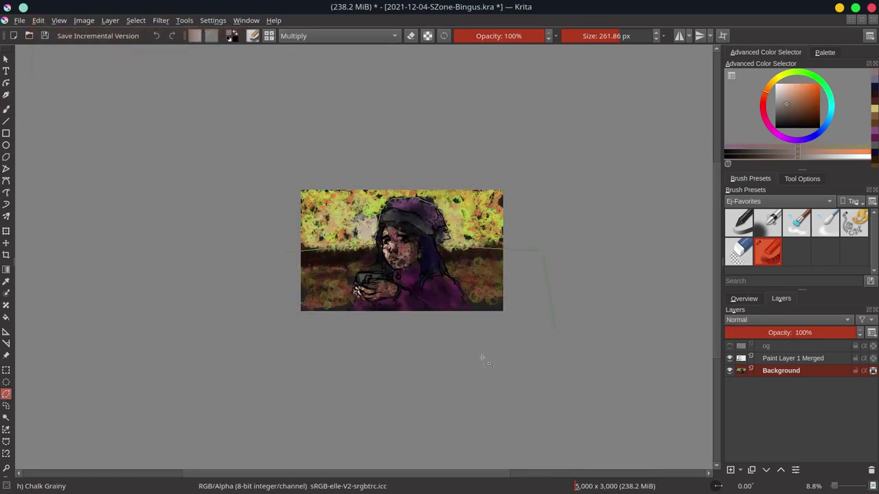
Darken the selected lower area with a Curves colour adjustment.
click(161, 20)
click(412, 115)
drag(204, 219, 204, 230)
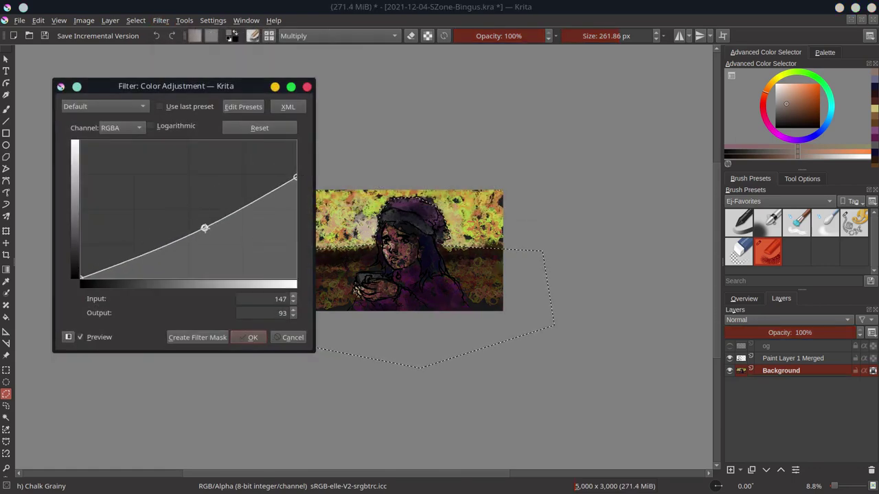
click(252, 337)
Set the brush to Color Dodge and brighten the hair, hat and lower half.
click(336, 36)
click(314, 25)
key(b)
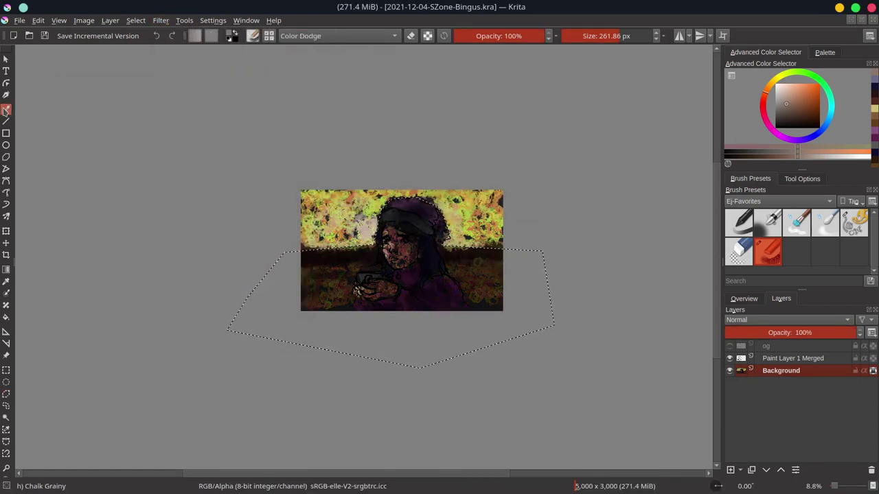
drag(443, 222, 388, 209)
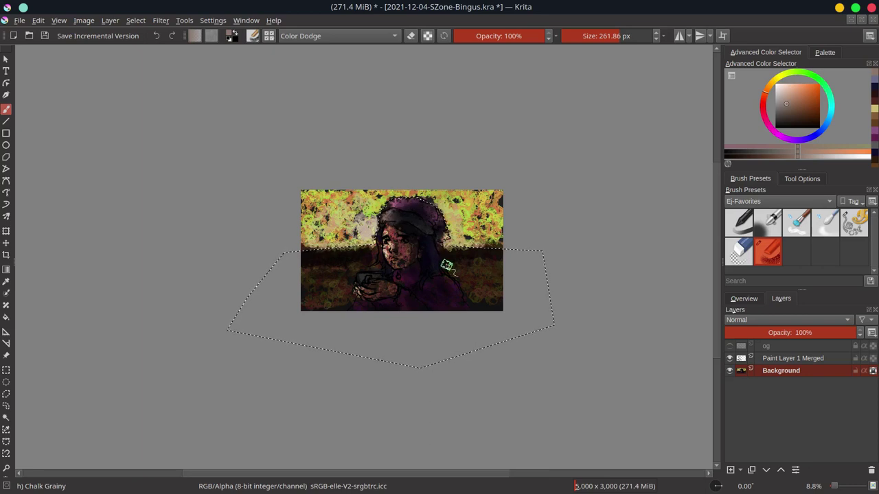
drag(372, 320, 498, 298)
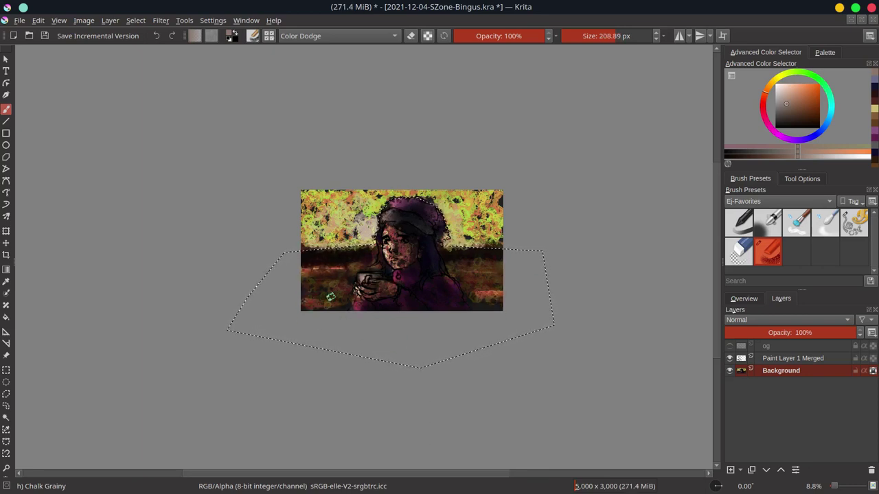
Invert the selection, dodge-brighten the top of the image, then deselect.
click(135, 20)
click(151, 73)
mouse_move(361, 206)
mouse_down()
mouse_move(323, 220)
mouse_move(481, 206)
mouse_up()
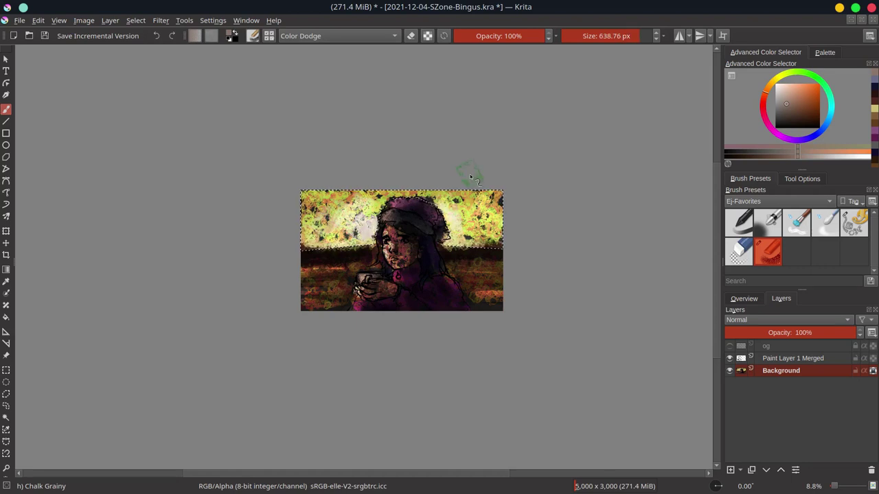
click(742, 299)
click(135, 20)
click(138, 46)
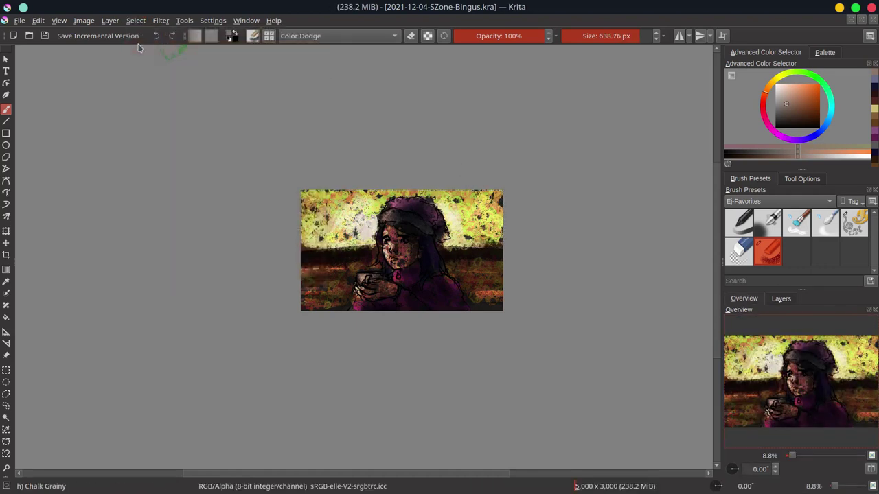
Group all layers, then reposition and enlarge the painting with the Transform tool.
click(781, 299)
right_click(778, 346)
click(618, 319)
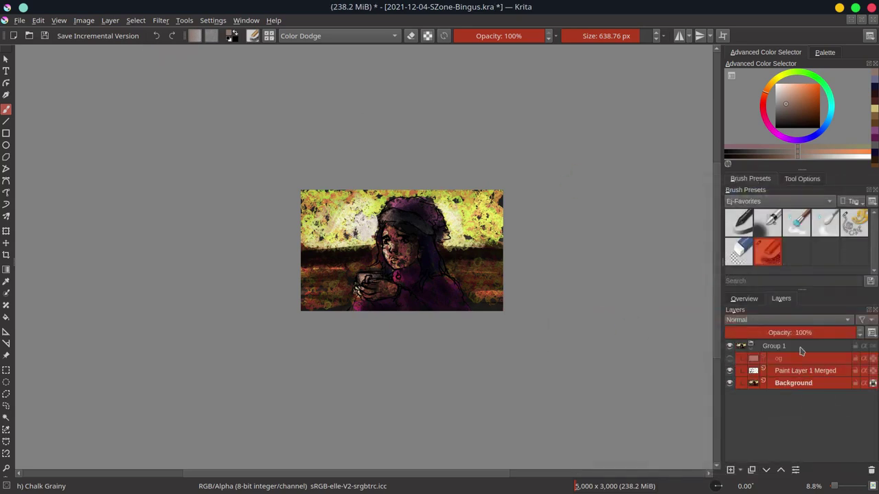
key(ctrl+t)
drag(318, 234, 486, 290)
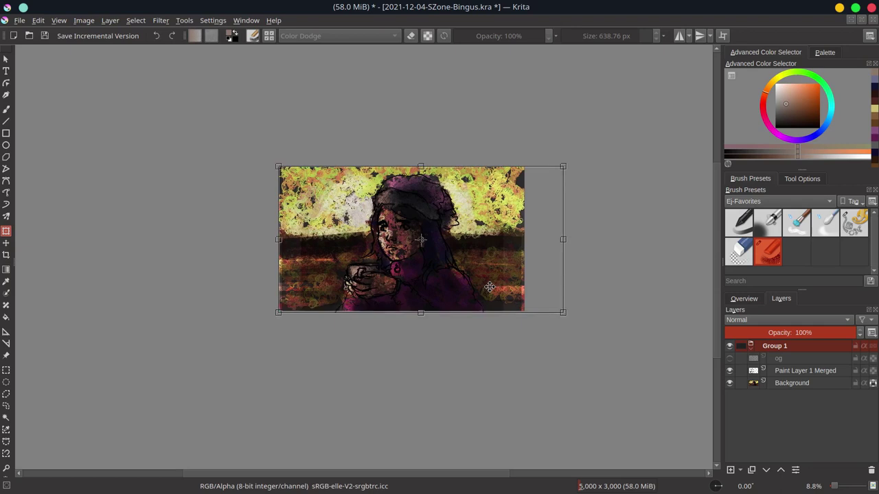
mouse_move(567, 313)
mouse_down()
mouse_move(595, 347)
mouse_move(510, 299)
mouse_up()
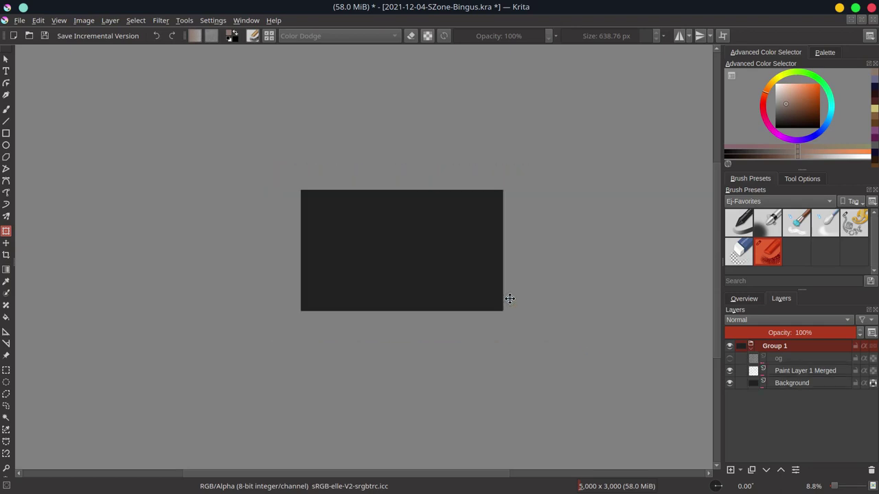
Keep a duplicate of the merged paint layer and merge the paint layer into Background.
right_click(775, 346)
mouse_move(721, 245)
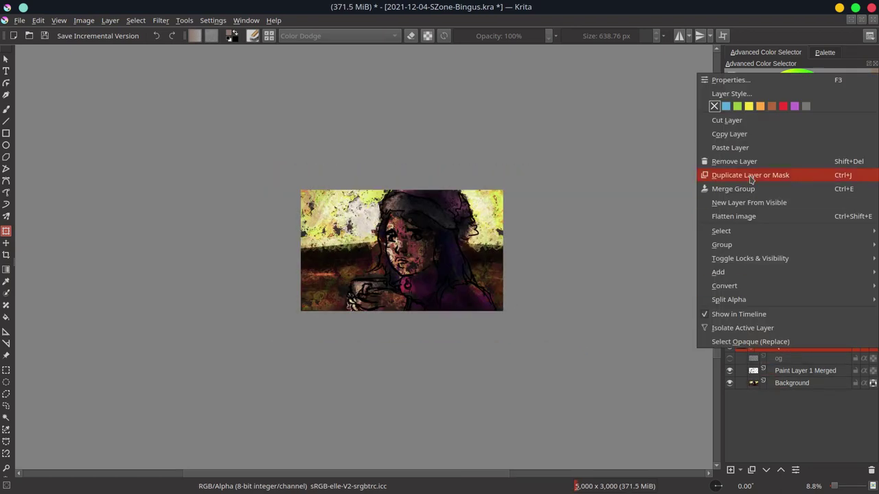
click(638, 275)
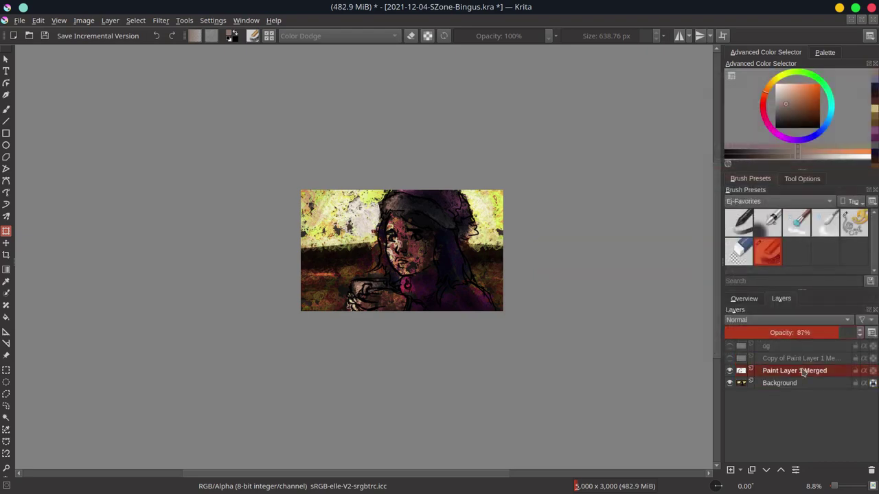
click(44, 39)
Apply the HSV/HSL Adjustment filter and save the document.
click(161, 20)
mouse_move(176, 62)
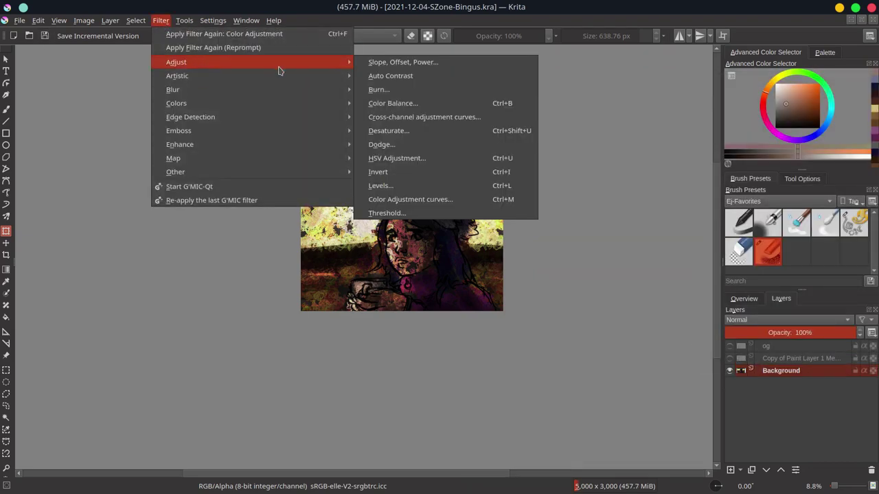
click(398, 157)
click(248, 337)
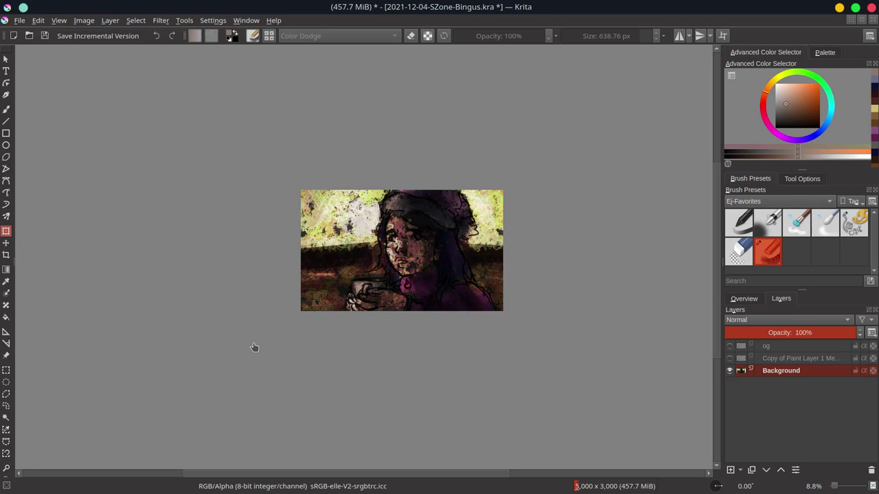
key(ctrl+s)
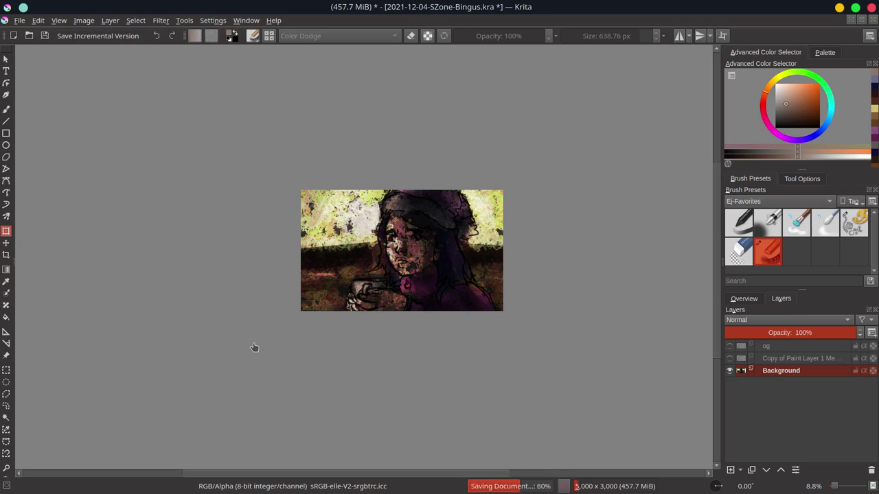
Create a Color Adjustment filter layer and raise the Red curve's upper tones.
click(740, 469)
click(755, 359)
click(328, 306)
click(444, 236)
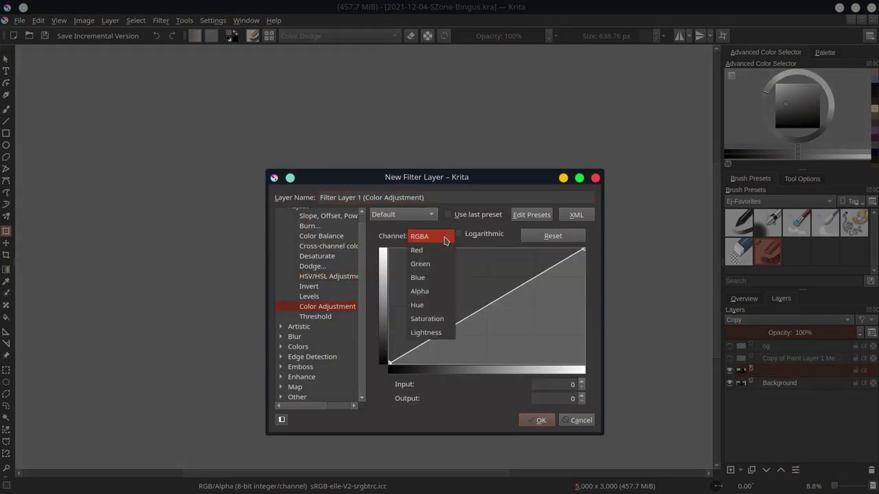
click(416, 250)
drag(540, 274, 540, 263)
Bend the Blue curve upward, add a low Green curve point, and confirm the filter layer.
click(429, 236)
click(419, 263)
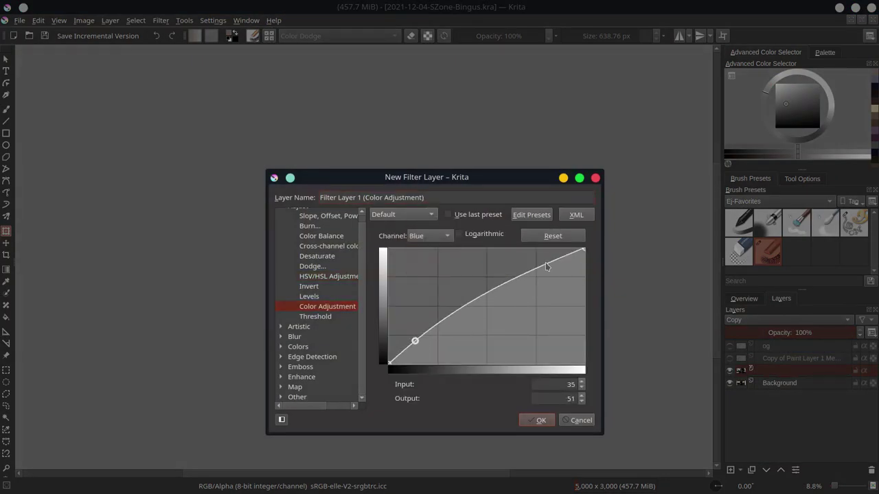
click(545, 268)
click(429, 236)
click(419, 221)
click(435, 337)
click(428, 236)
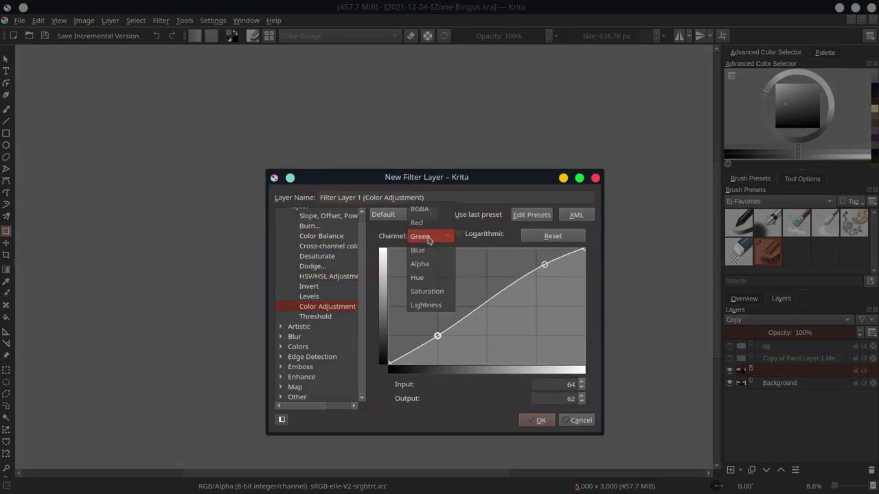
click(537, 420)
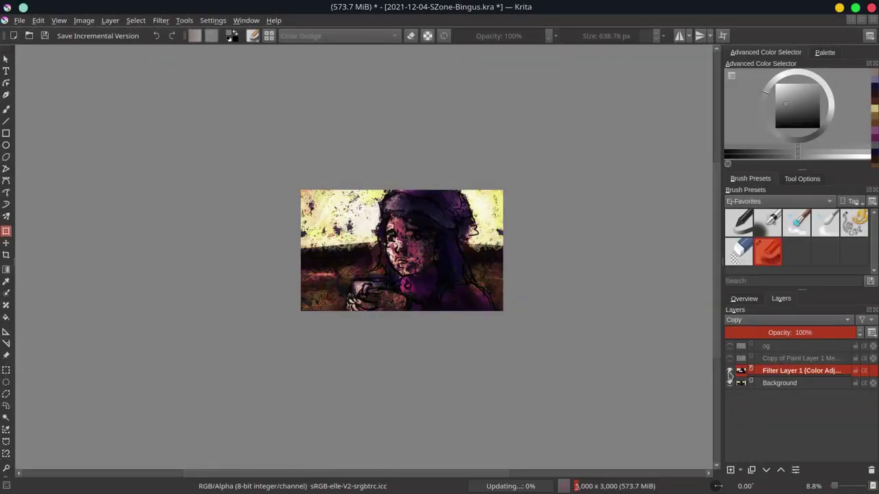
Hide the filter layer, select Background, and start importing an image from the light effects folder.
click(729, 370)
click(780, 382)
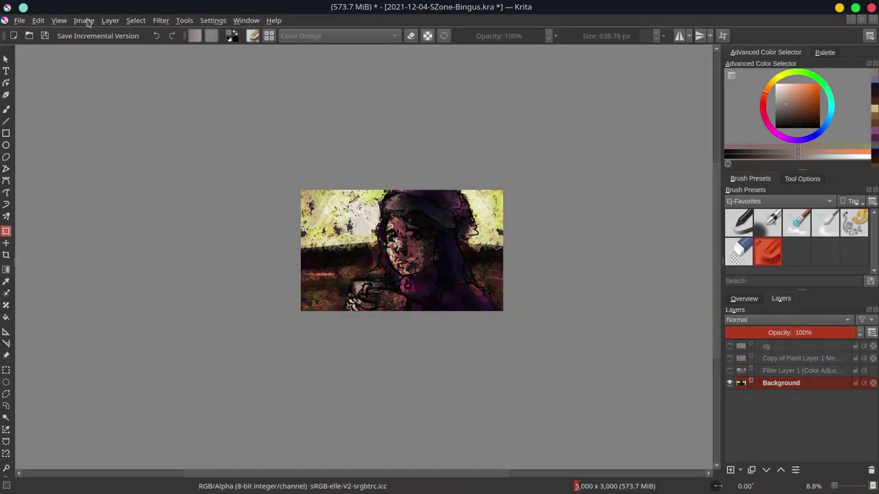
click(110, 20)
click(360, 144)
click(320, 178)
Import light-effects02.png, enlarge it and place the glow beside the girl's face.
double_click(402, 176)
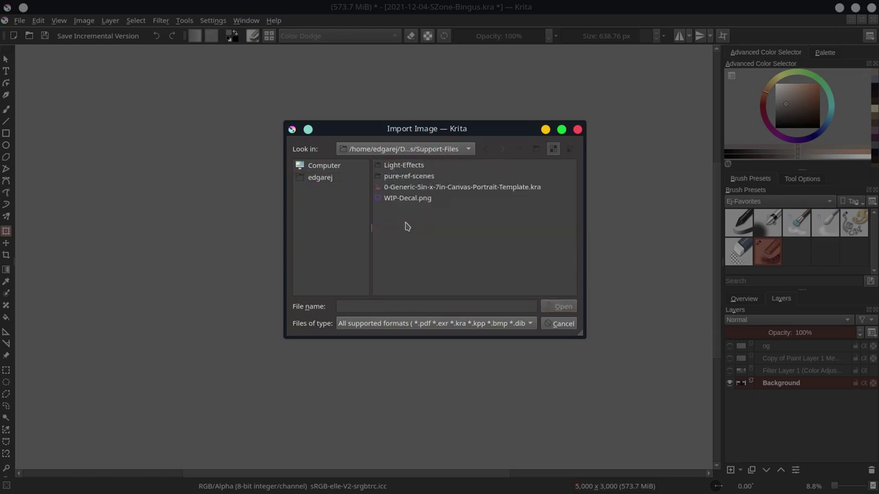
click(407, 166)
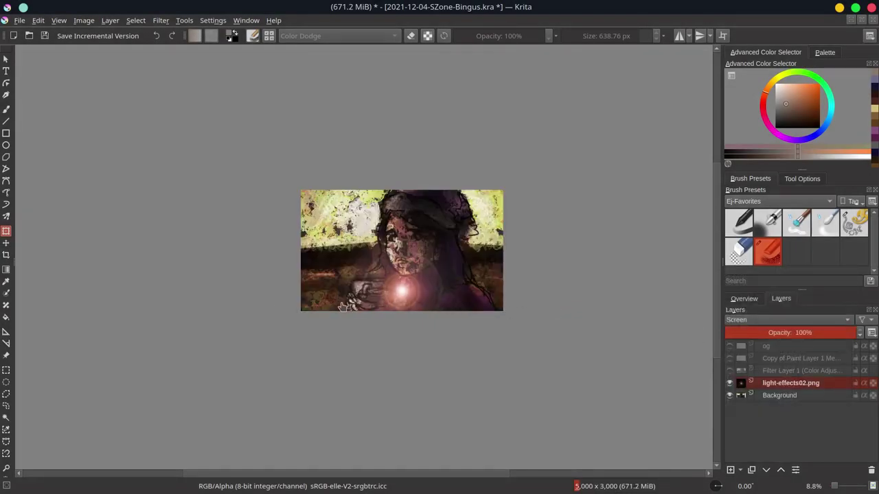
drag(522, 172, 421, 222)
key(Return)
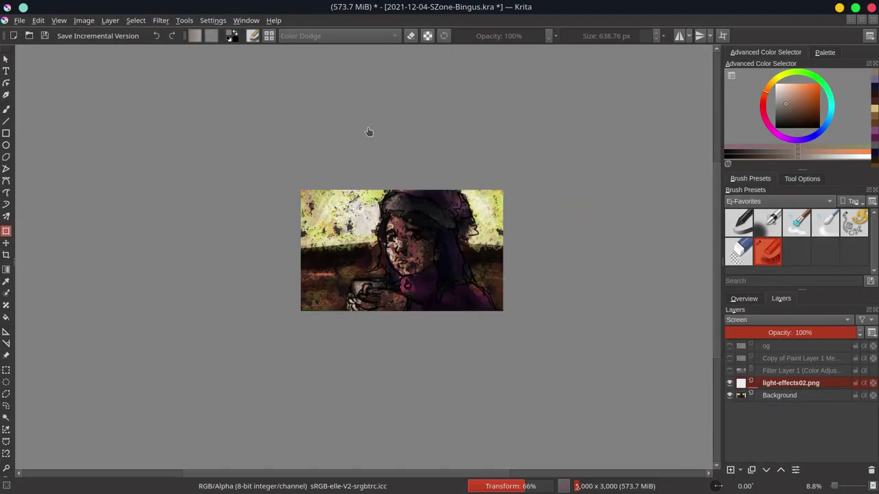
drag(431, 259, 454, 201)
Import light-effects03.png as a Screen layer, move it up-left, and show Filter Layer 1 again.
right_click(775, 385)
click(109, 20)
mouse_move(138, 89)
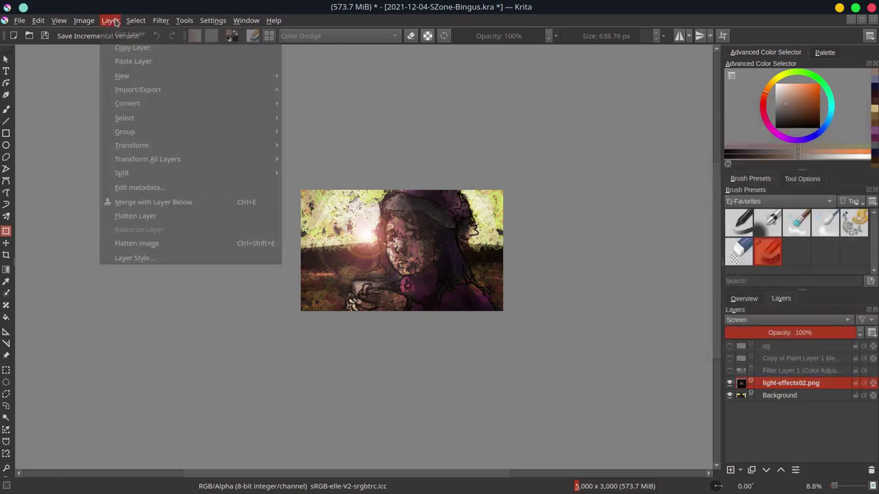
click(458, 145)
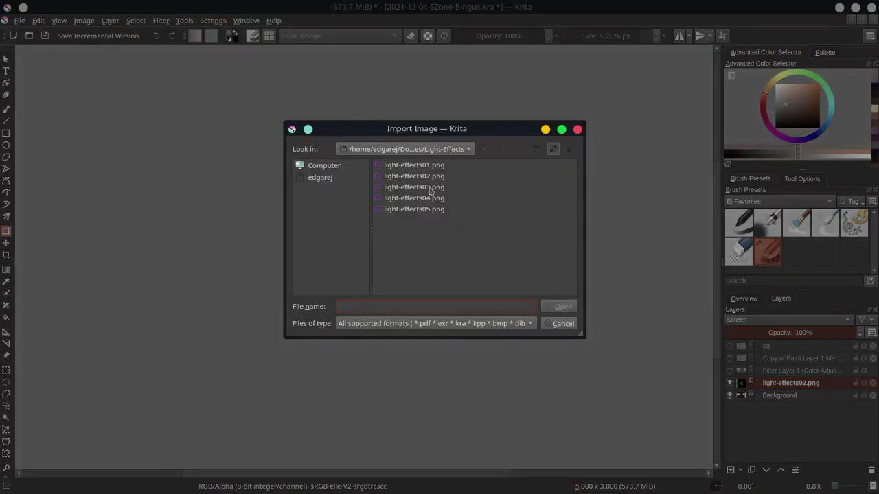
click(430, 187)
click(563, 308)
click(742, 320)
click(735, 335)
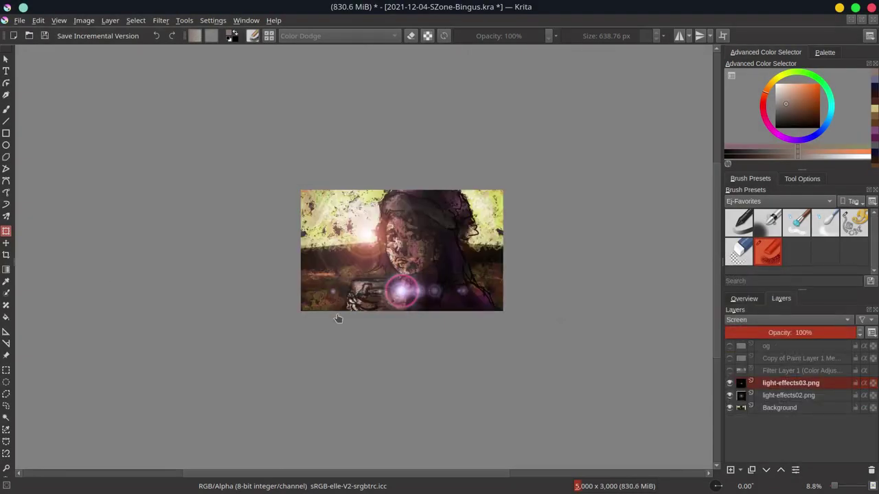
mouse_move(412, 340)
mouse_down()
mouse_move(385, 286)
mouse_move(348, 294)
mouse_move(376, 260)
mouse_up()
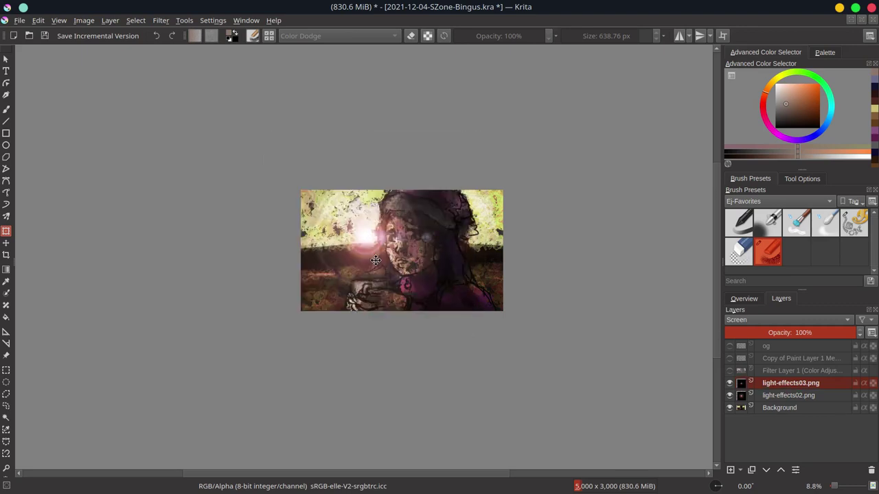
click(730, 371)
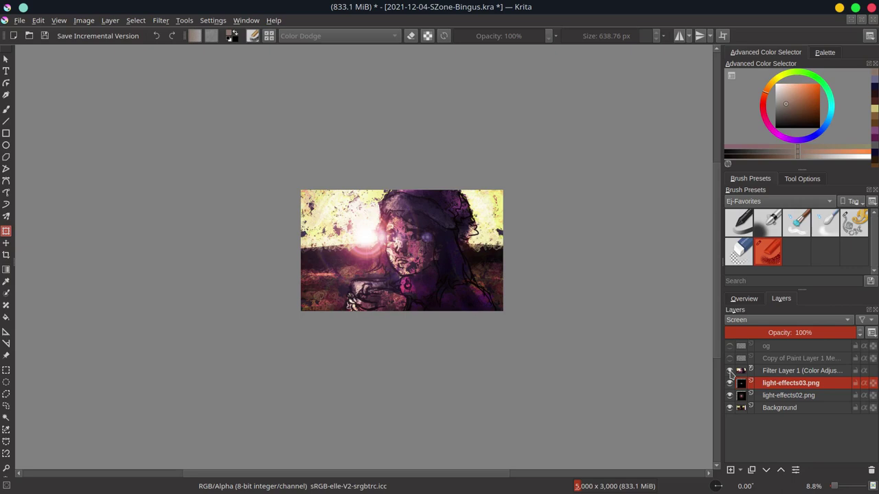
click(778, 374)
Add a Color Dodge paint layer and airbrush soft red along the left of the face and hair.
click(731, 471)
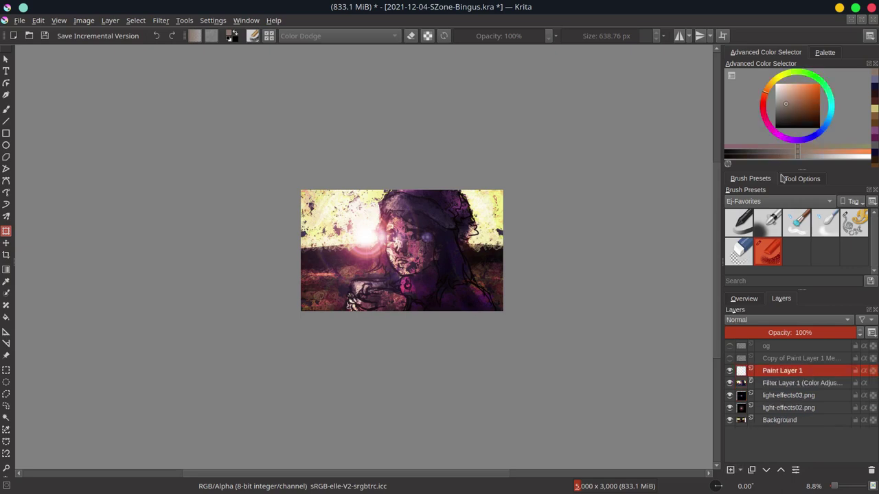
click(771, 228)
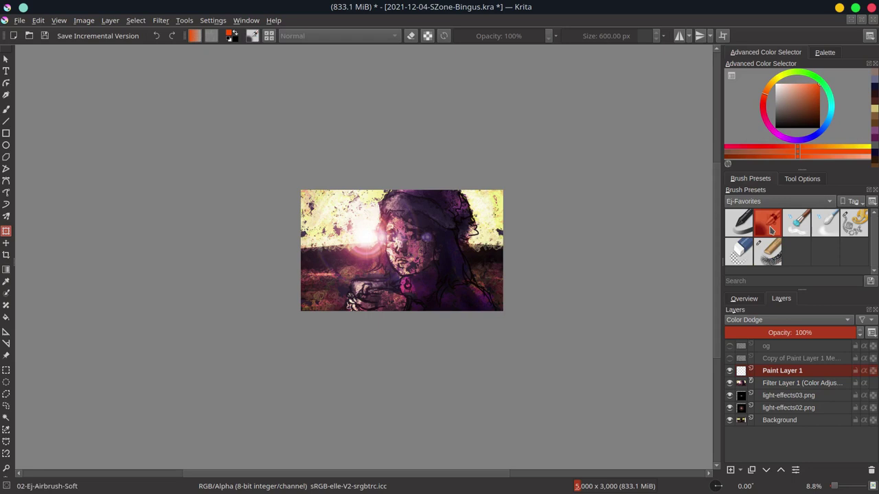
click(5, 110)
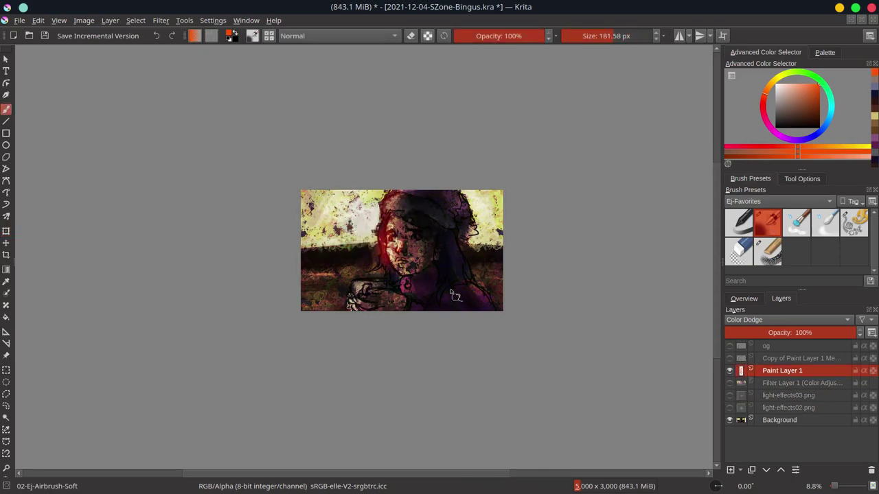
drag(386, 199, 379, 247)
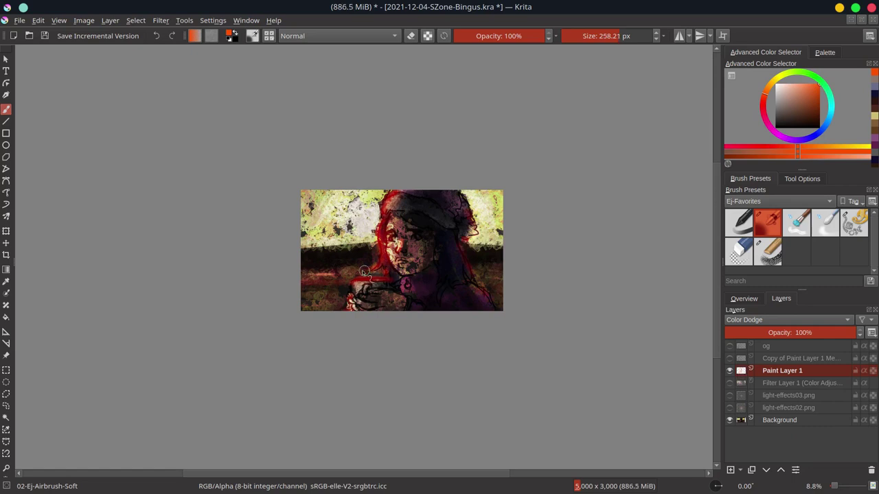
click(730, 408)
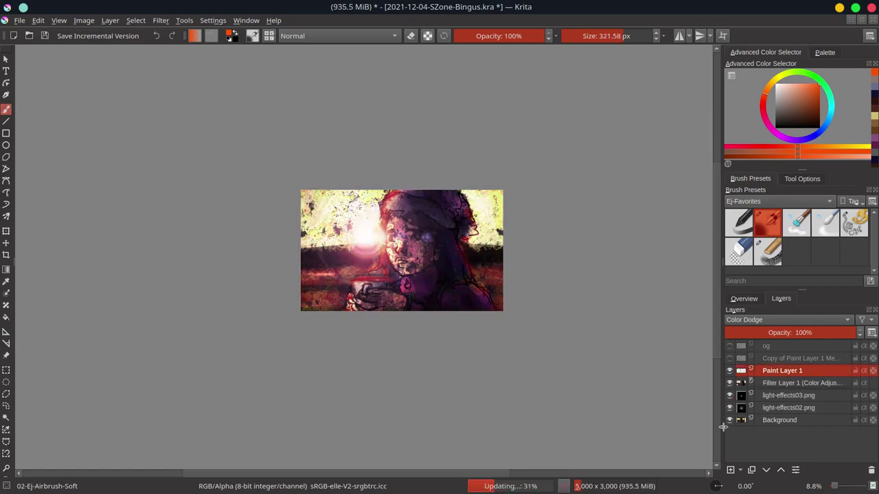
Pull down the top of Filter Layer 1's overall RGBA curve.
right_click(797, 383)
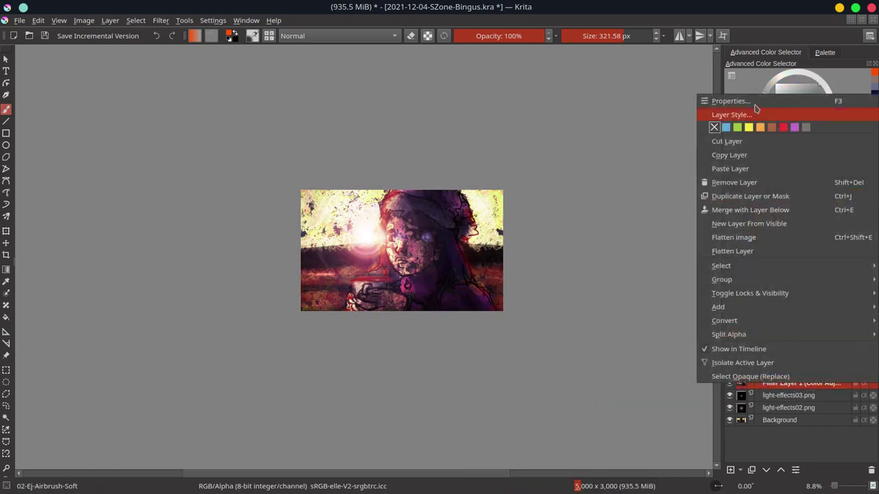
click(728, 98)
drag(723, 177, 722, 181)
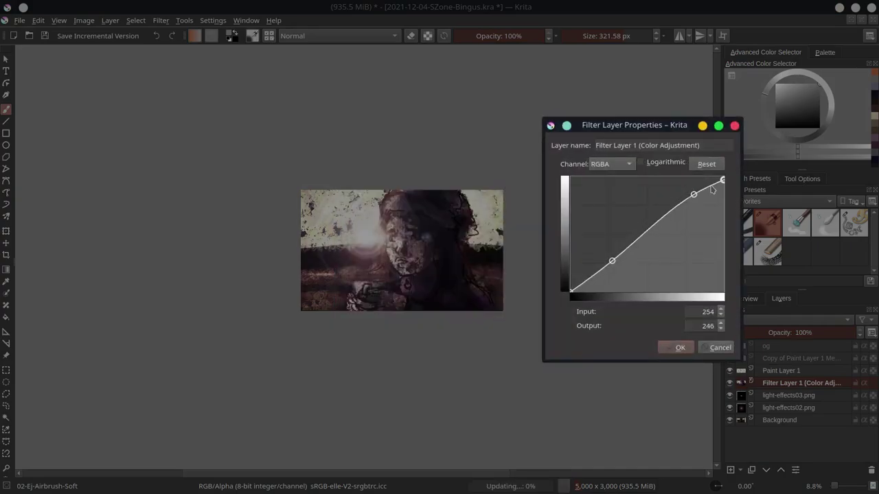
click(680, 347)
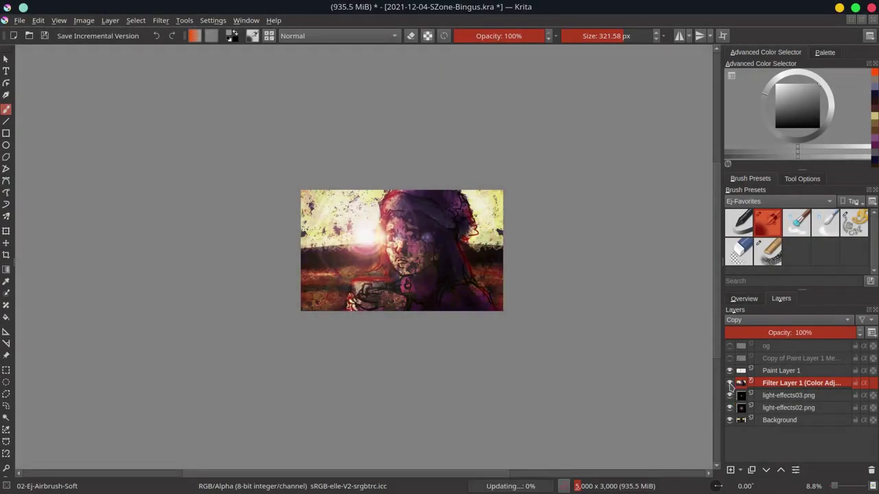
Reshape Filter Layer 1's Green channel curve, confirm, and save the document.
right_click(797, 384)
click(728, 102)
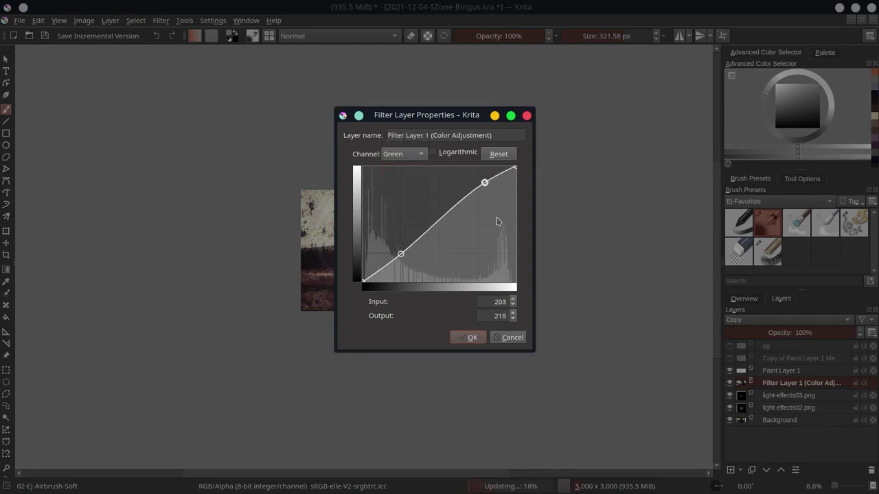
scroll(404, 154, down, 1)
click(404, 153)
click(411, 140)
click(466, 337)
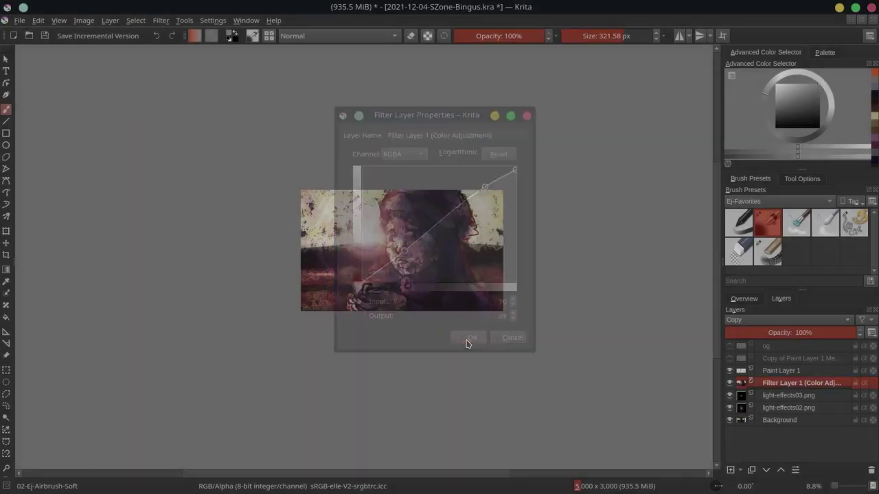
key(ctrl+s)
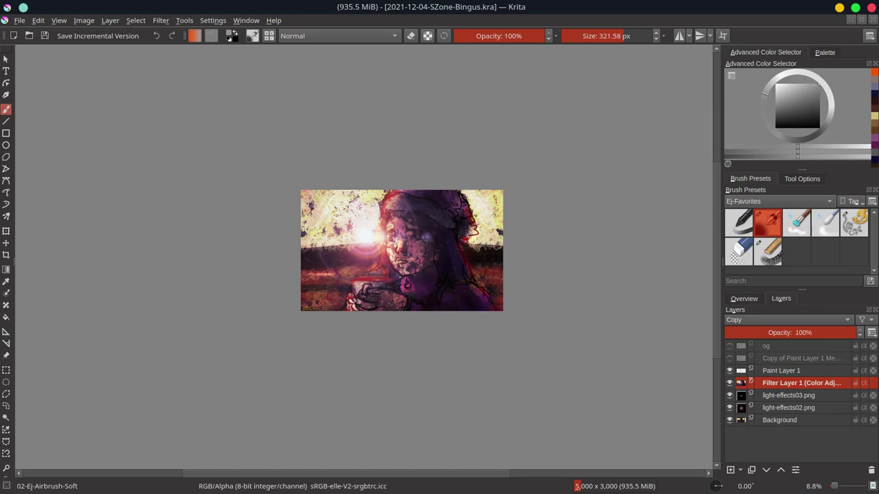
Group the paint, filter and light-effect layers as 'final-overlay', hide it, save, and select Background.
shift+click(788, 408)
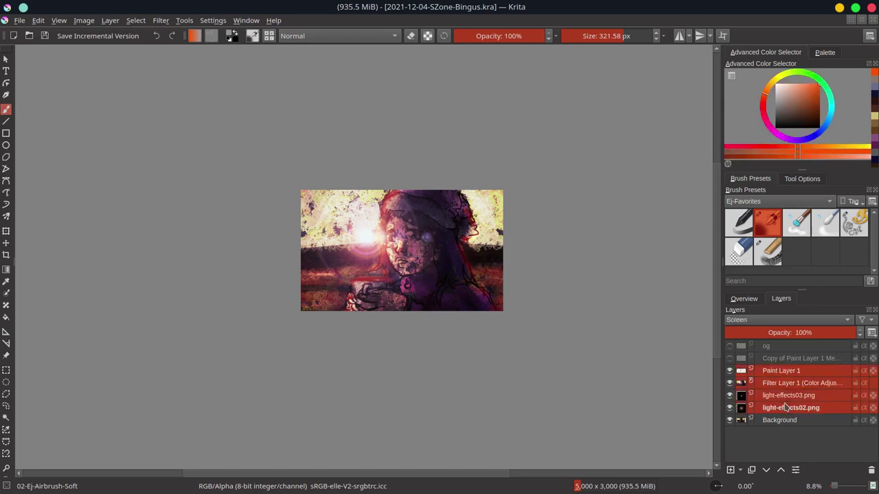
key(ctrl+g)
right_click(774, 371)
key(Escape)
text(final-overlay)
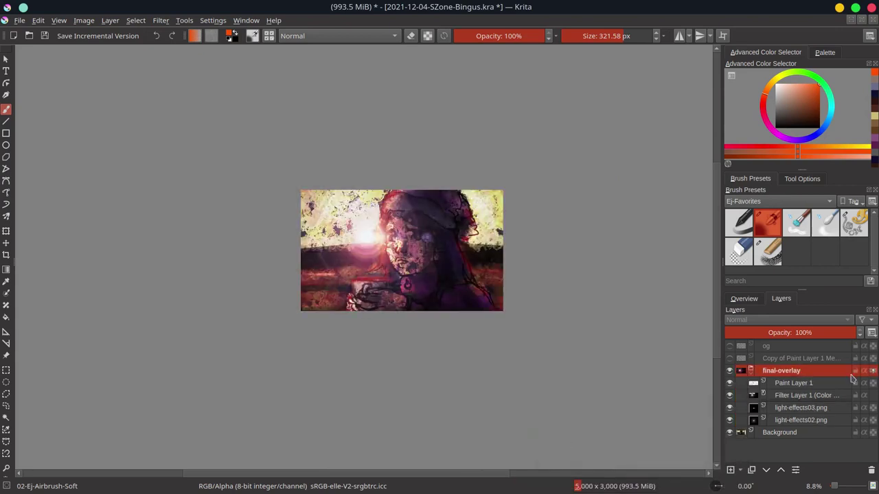
key(ctrl+s)
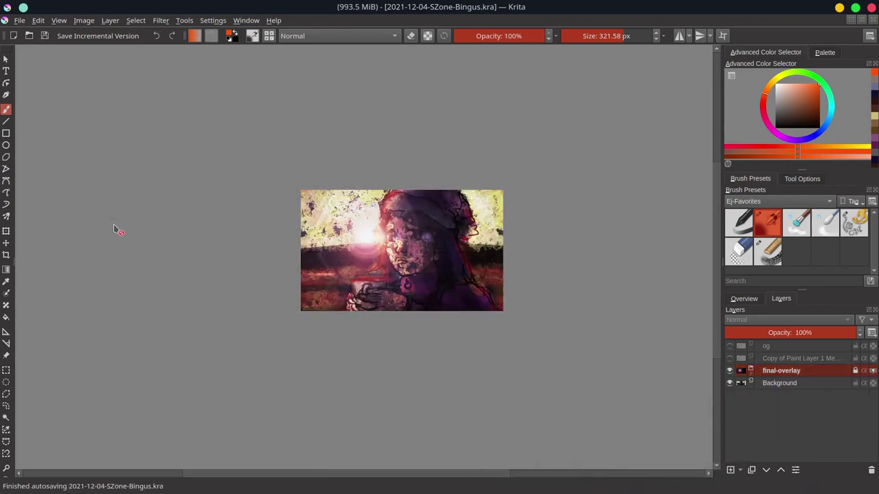
key(m)
click(779, 383)
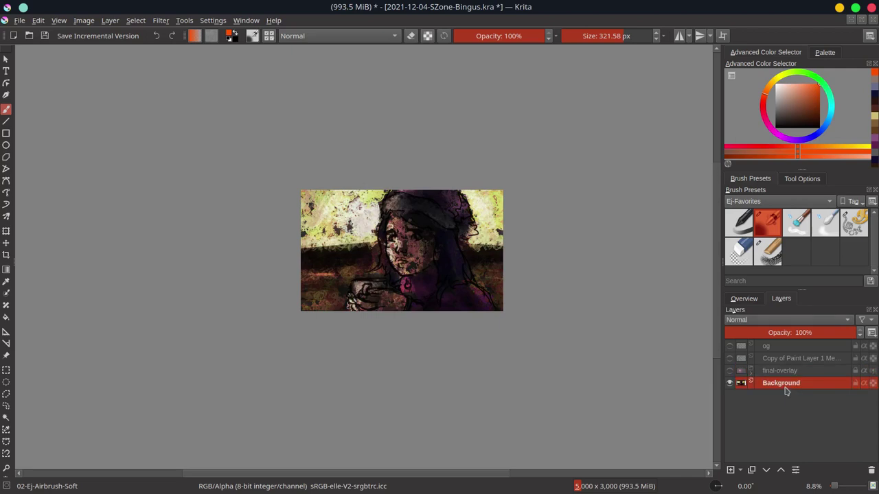
key(ctrl+s)
click(744, 299)
Blend the upper-right sky clouds with the Blender-Textured brush, then shrink the brush.
click(870, 469)
click(797, 223)
drag(236, 268, 370, 275)
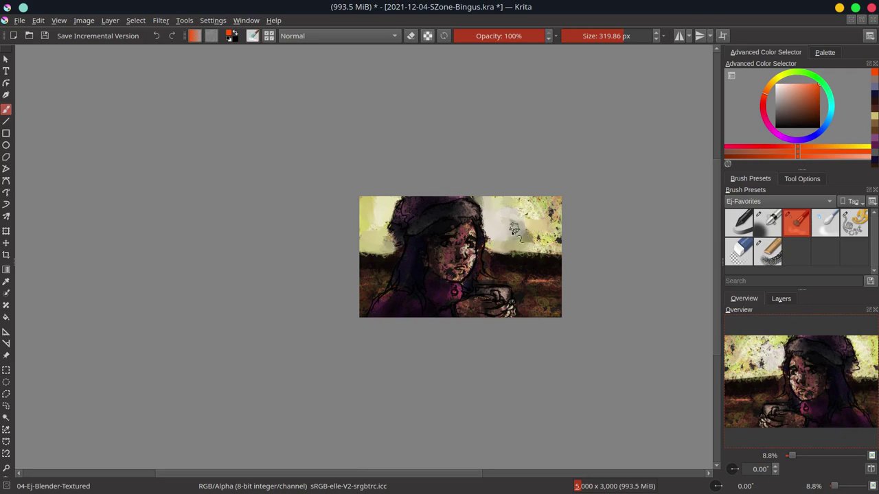
key(bracketleft)
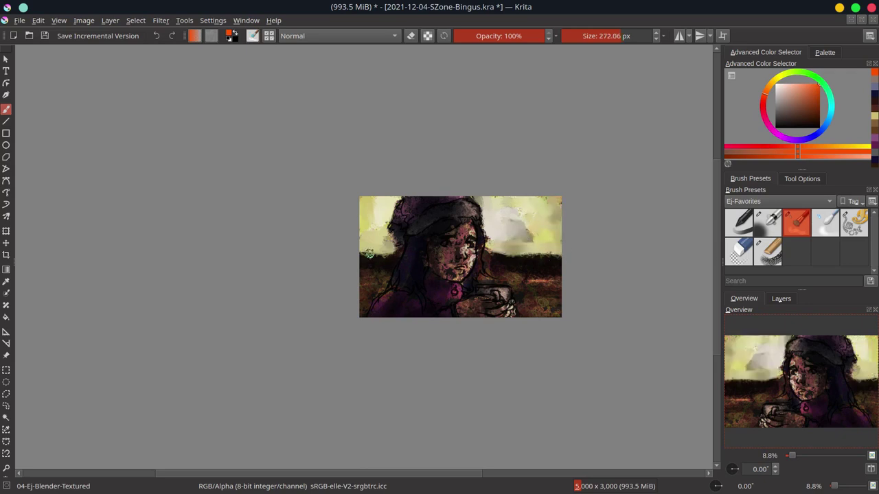
key(bracketleft)
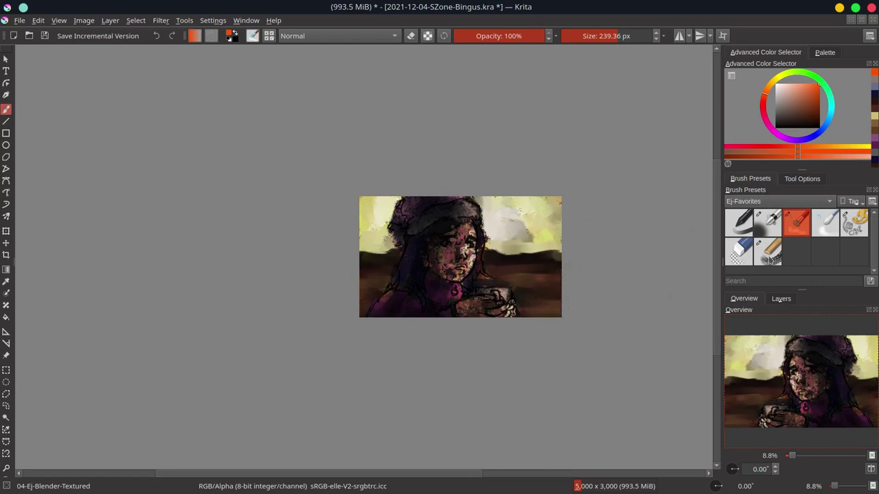
Add grainy chalk Color Dodge highlights and sample a dark magenta from the painting.
key(slash)
mouse_move(491, 244)
mouse_down()
mouse_move(516, 294)
mouse_move(456, 304)
mouse_move(449, 236)
mouse_up()
ctrl+click(441, 298)
ctrl+click(422, 320)
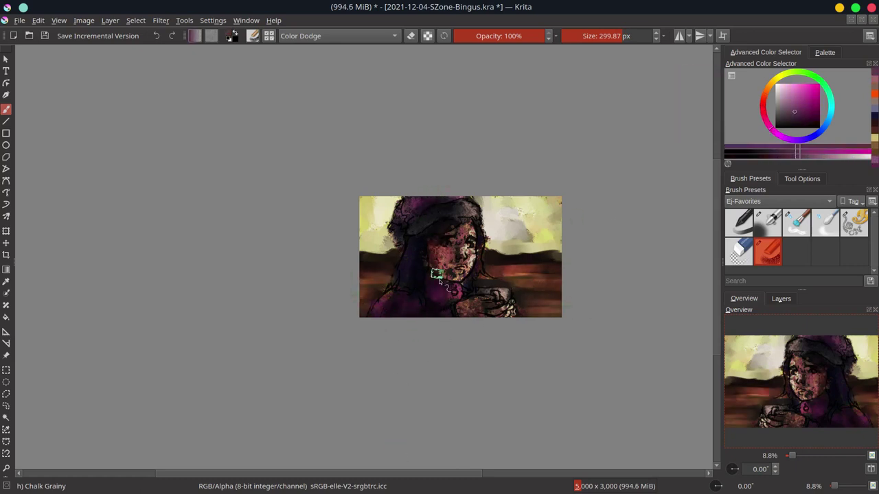
Toggle the final-overlay group to compare, return to the textured blender, and save.
click(781, 298)
click(729, 371)
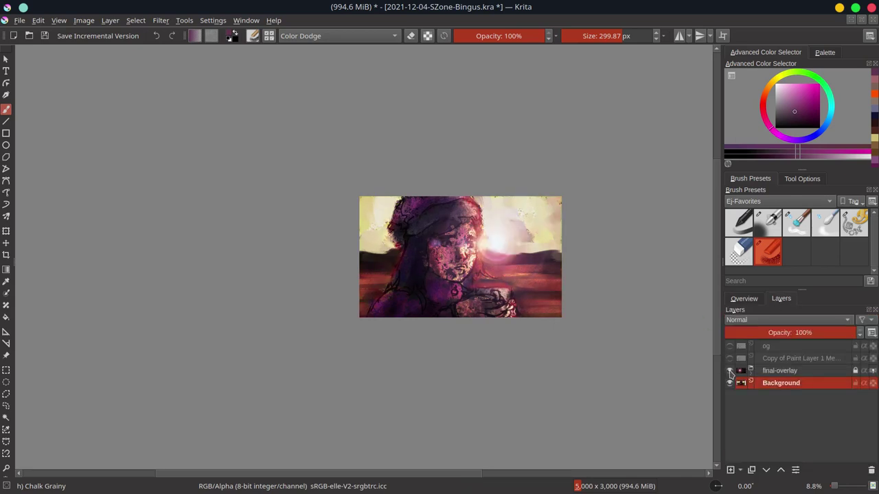
click(729, 371)
key(slash)
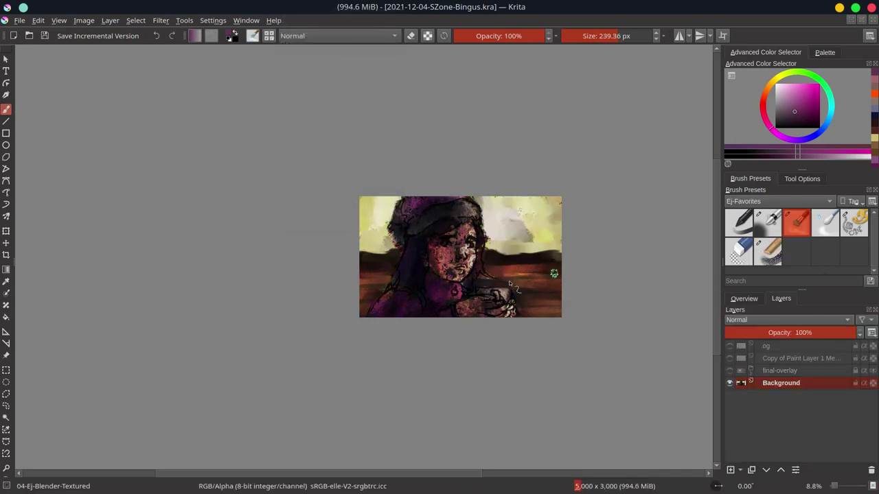
key(ctrl+s)
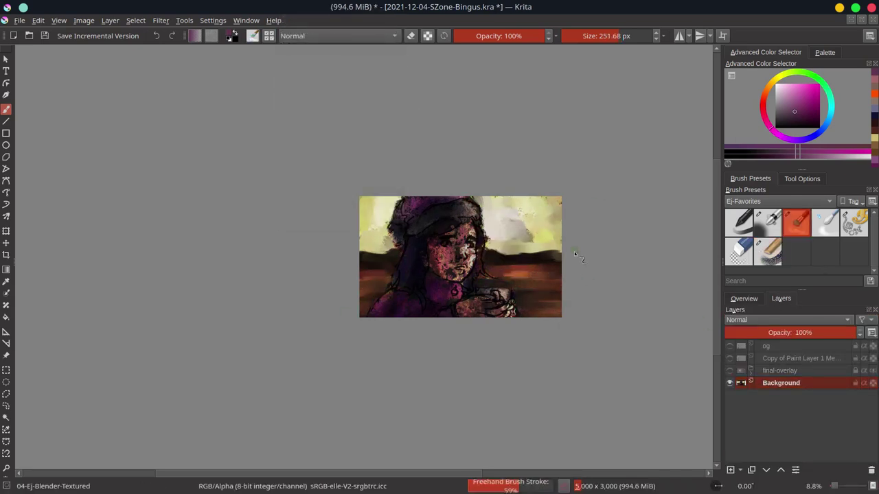
Blend the hat edge, lower-left hair, neck and hand into smooth forms.
scroll(574, 251, up, 5)
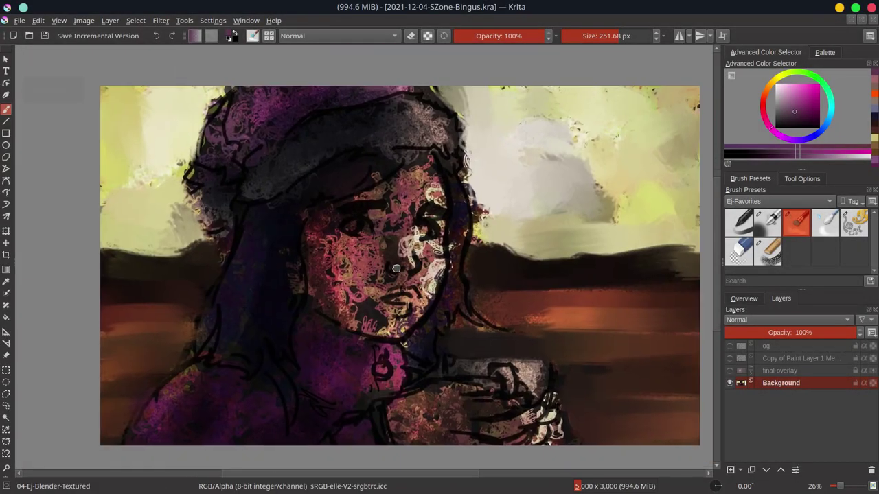
mouse_move(198, 173)
mouse_down()
mouse_move(226, 221)
mouse_move(216, 131)
mouse_move(313, 128)
mouse_move(386, 102)
mouse_move(408, 135)
mouse_up()
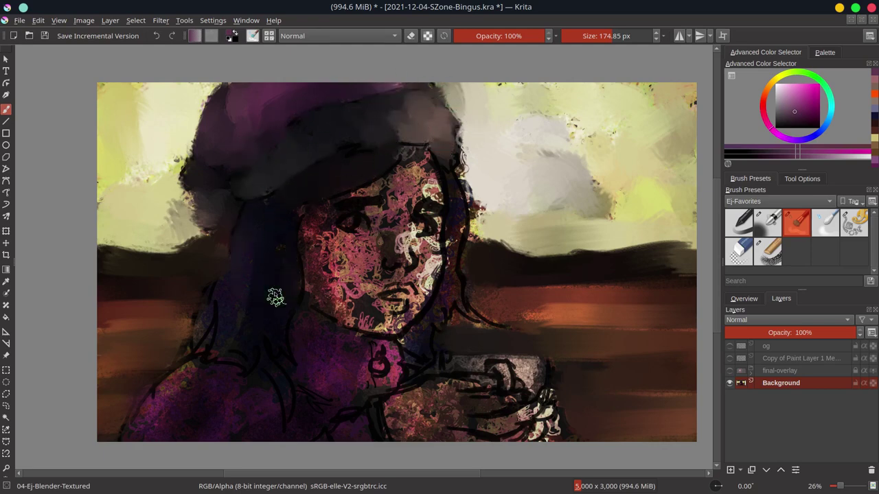
mouse_move(226, 338)
mouse_down()
mouse_move(192, 406)
mouse_move(271, 405)
mouse_up()
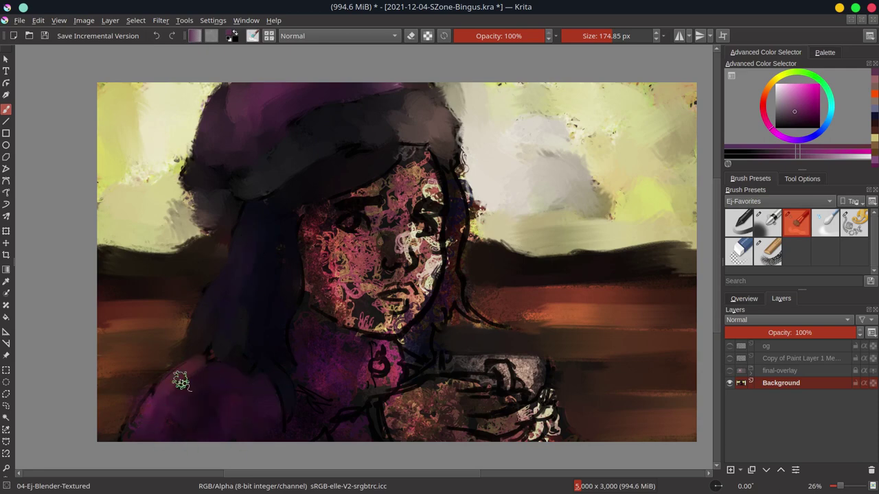
mouse_move(348, 345)
mouse_down()
mouse_move(405, 357)
mouse_move(440, 323)
mouse_move(479, 202)
mouse_up()
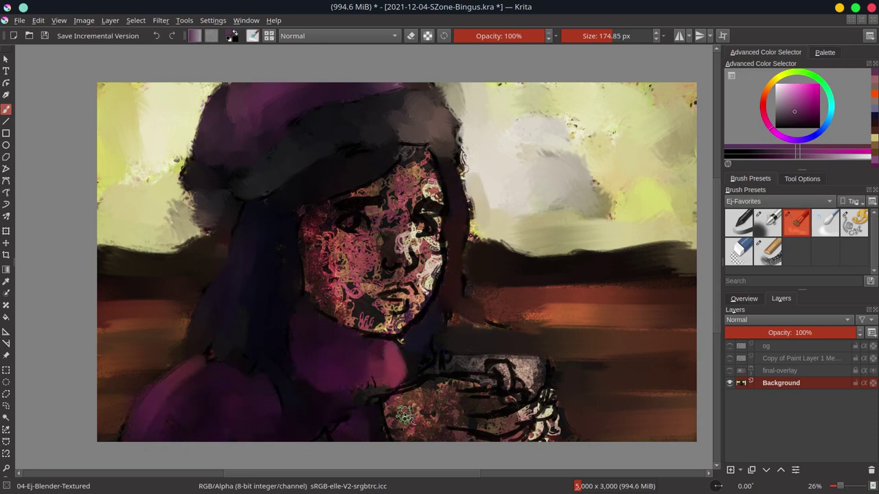
mouse_move(353, 416)
mouse_down()
mouse_move(476, 367)
mouse_move(513, 364)
mouse_move(520, 392)
mouse_move(542, 409)
mouse_move(443, 417)
mouse_move(438, 426)
mouse_up()
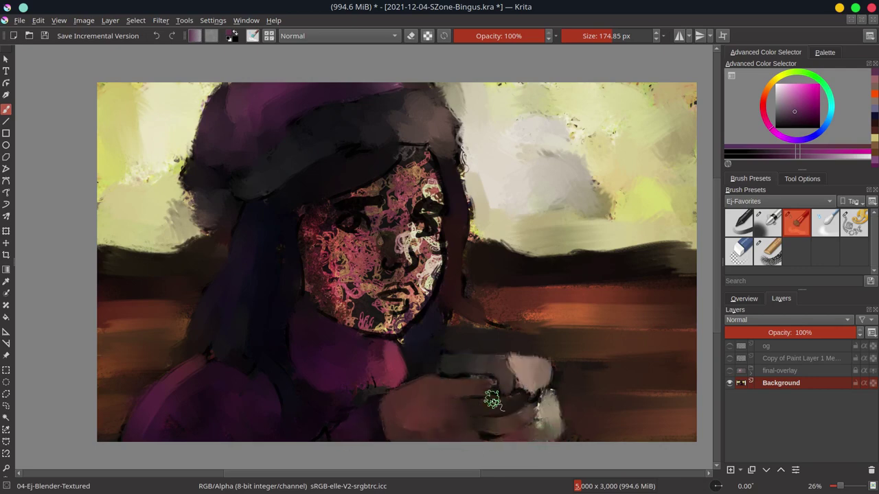
Smooth the mouth, nose, cheek, eyes and jaw, then begin a freehand outline of the girl.
click(729, 370)
scroll(570, 398, down, 2)
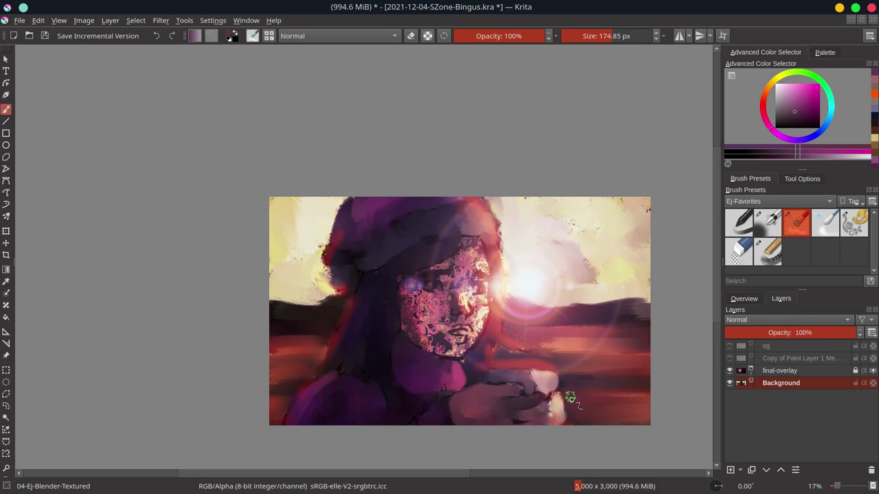
click(729, 370)
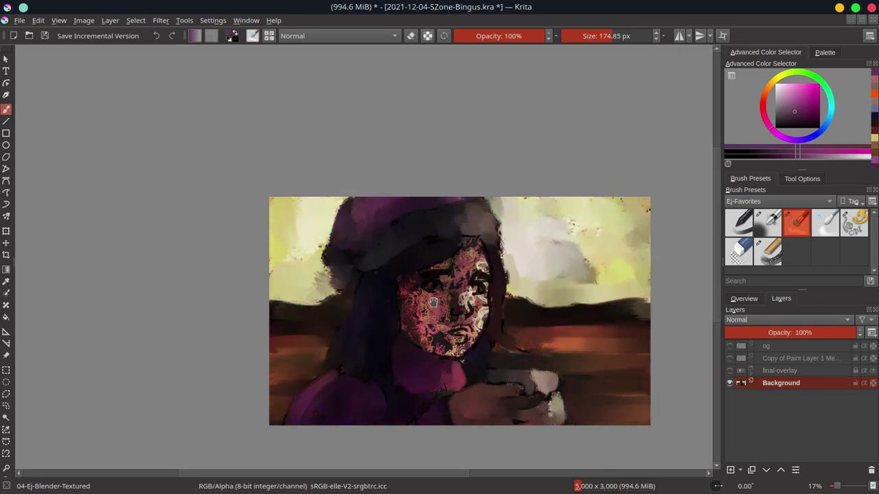
scroll(462, 343, up, 2)
mouse_move(445, 339)
mouse_down()
mouse_move(460, 364)
mouse_move(495, 323)
mouse_move(474, 289)
mouse_move(423, 269)
mouse_move(378, 288)
mouse_move(412, 354)
mouse_move(474, 316)
mouse_move(443, 260)
mouse_move(487, 206)
mouse_move(501, 268)
mouse_move(512, 257)
mouse_up()
drag(513, 313, 469, 373)
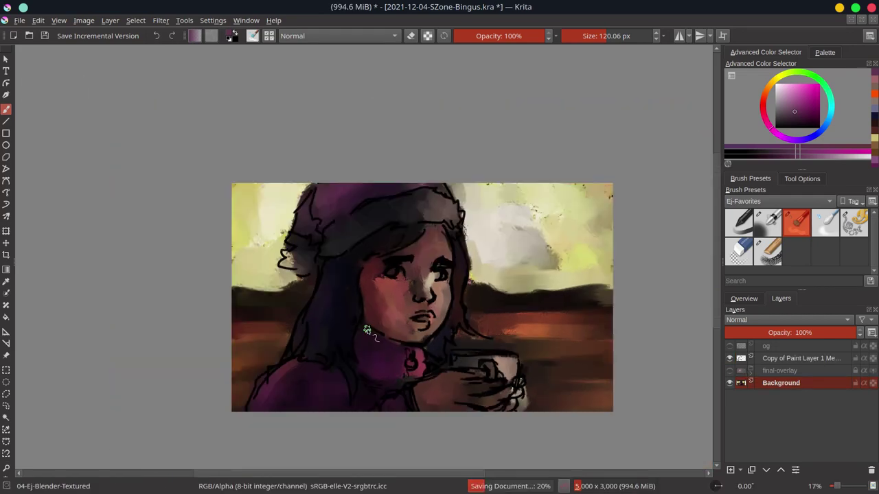
key(ctrl+l)
drag(246, 412, 276, 362)
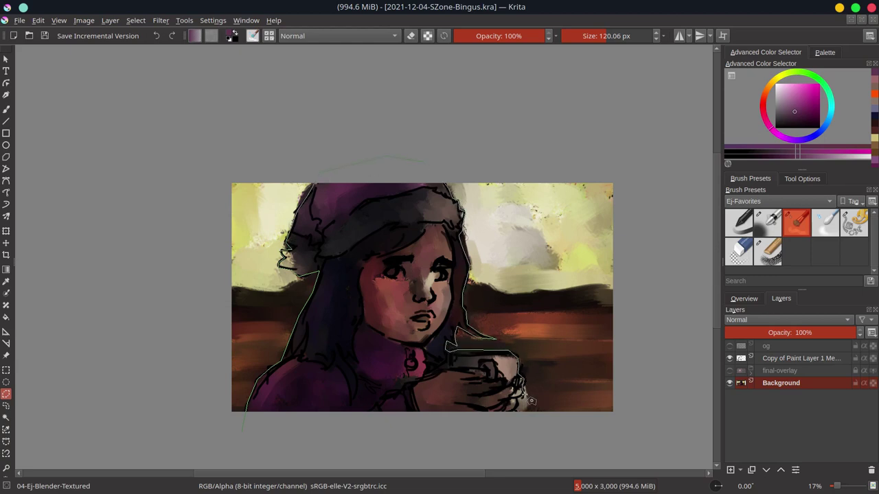
Close the girl's selection, add a paint layer above final-overlay, select Background, and save.
drag(522, 409, 521, 420)
key(Insert)
key(ctrl+Page_Up)
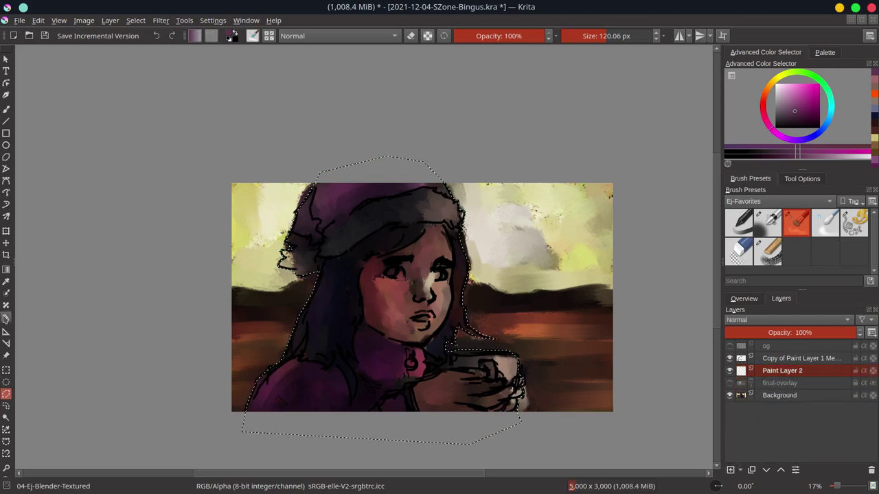
click(824, 396)
key(ctrl+s)
Invert the selection and paint muted yellow-green chalk strokes into the upper-left sky.
click(744, 298)
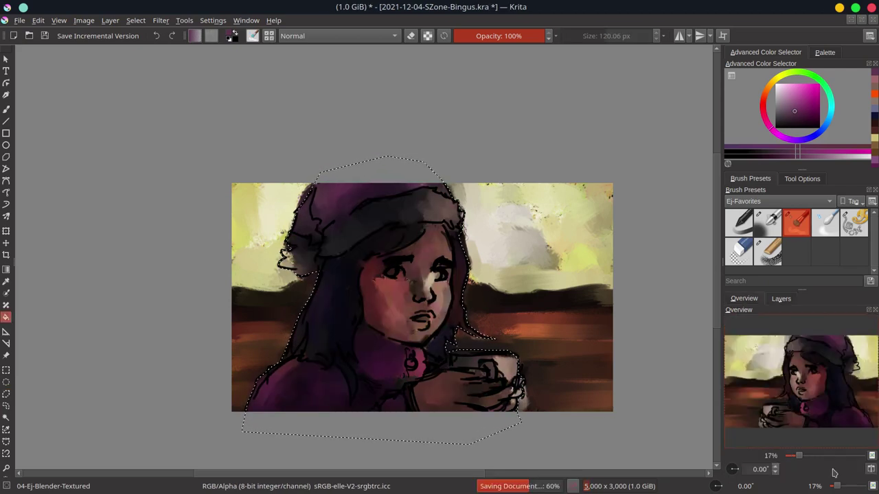
key(m)
scroll(316, 261, down, 3)
click(135, 20)
click(158, 73)
click(768, 251)
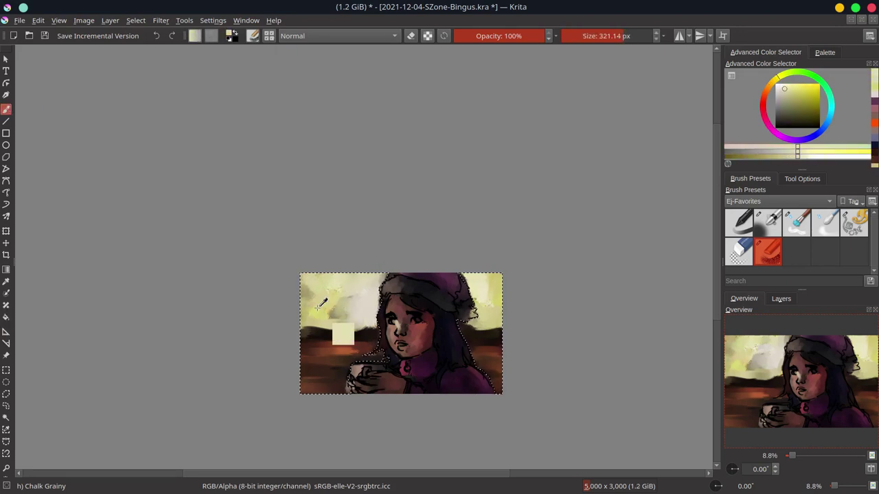
click(799, 102)
drag(323, 295, 371, 329)
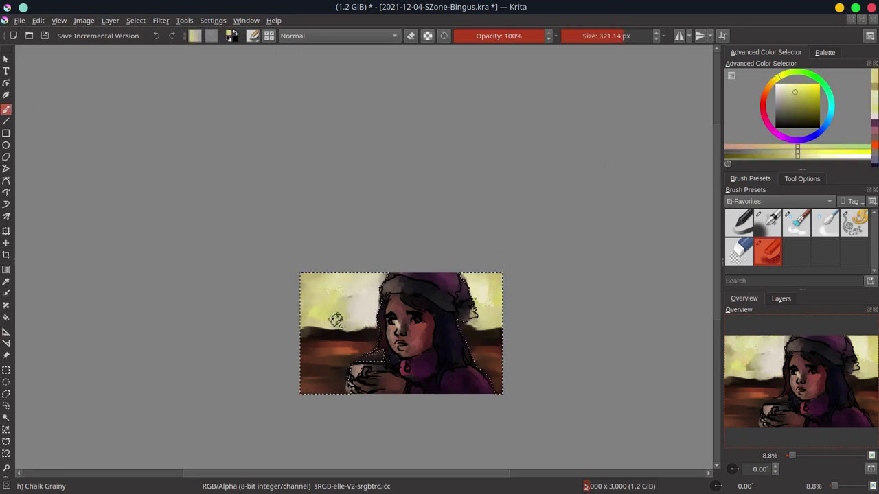
Sample pale beige and reddish-brown tones, then a darker brown, and save the portrait.
ctrl+click(384, 322)
ctrl+click(349, 299)
ctrl+click(352, 358)
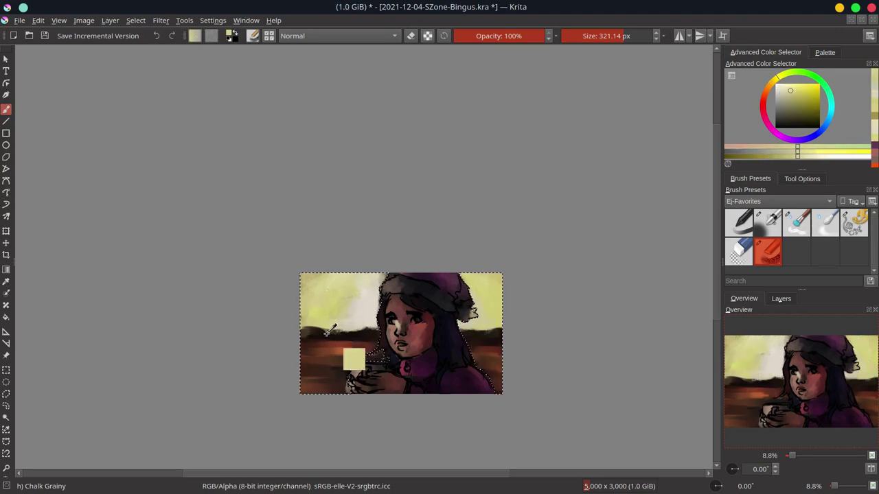
ctrl+click(350, 369)
ctrl+click(334, 349)
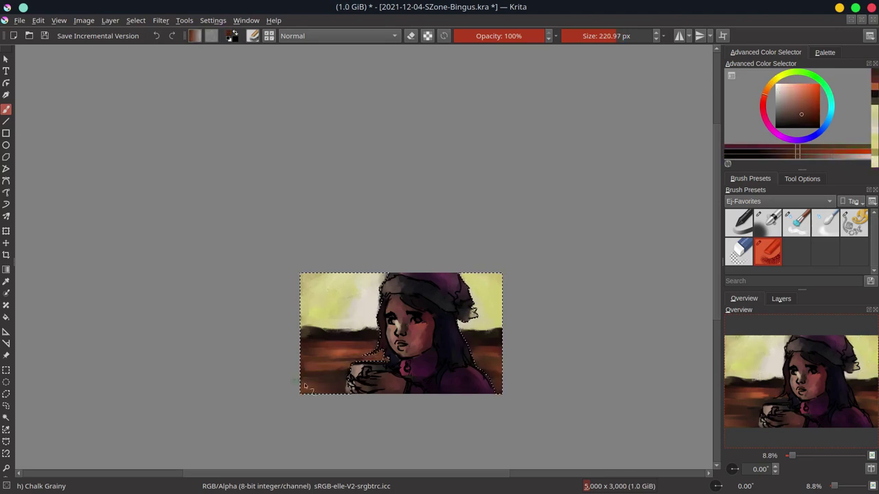
ctrl+click(310, 353)
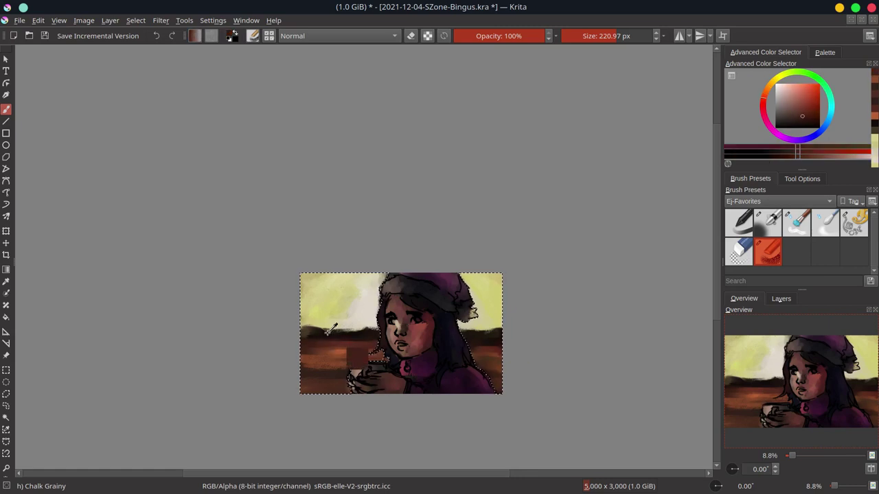
ctrl+click(475, 353)
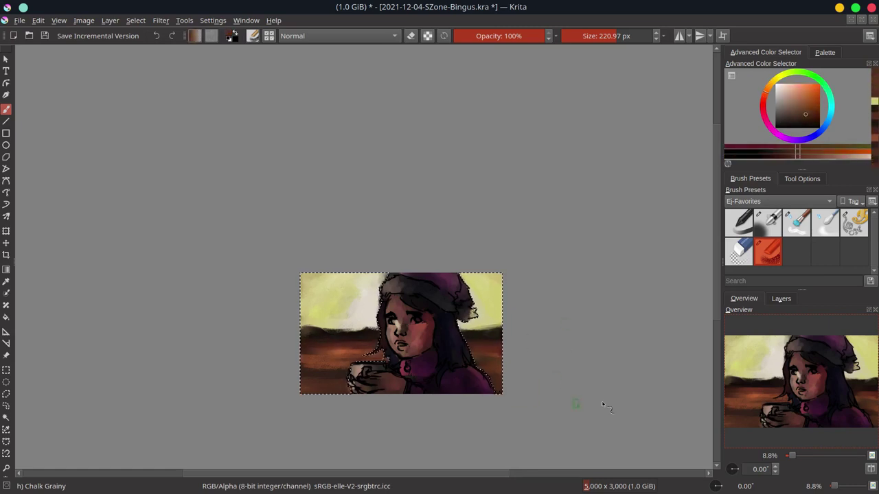
key(ctrl+s)
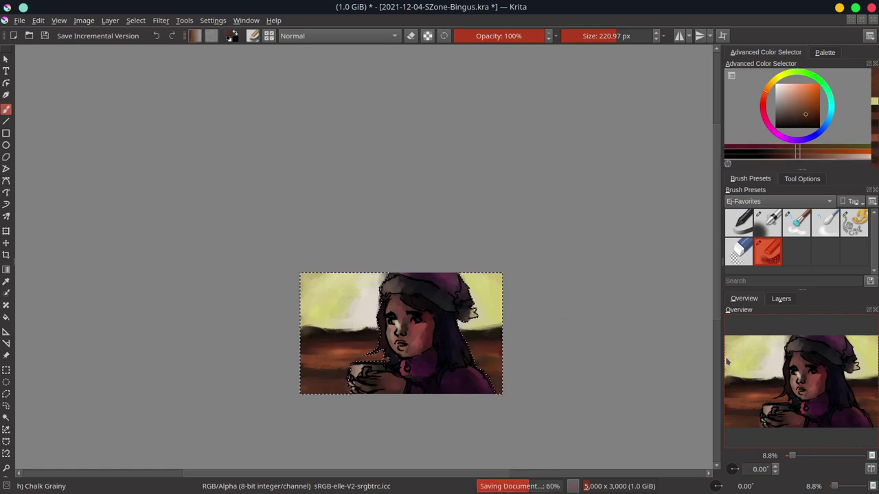
Compare the painting with and without the final-overlay flare layer, leaving it hidden.
click(135, 19)
click(144, 47)
click(781, 298)
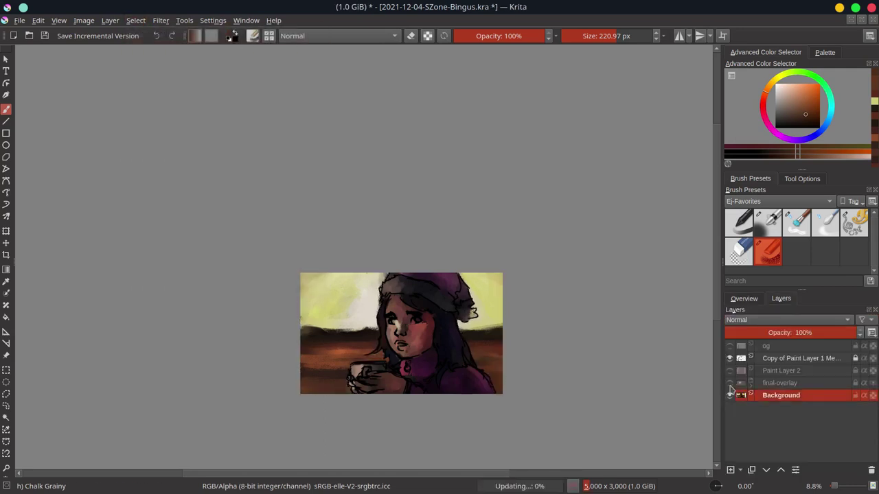
click(730, 383)
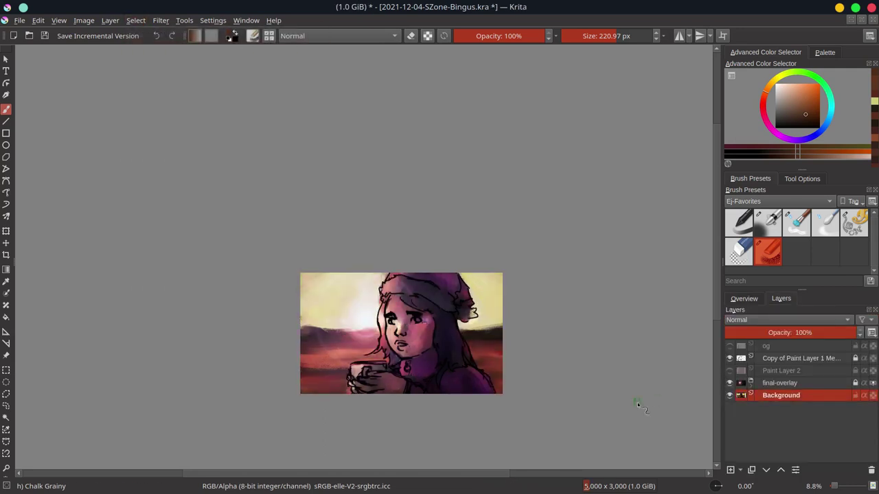
click(729, 383)
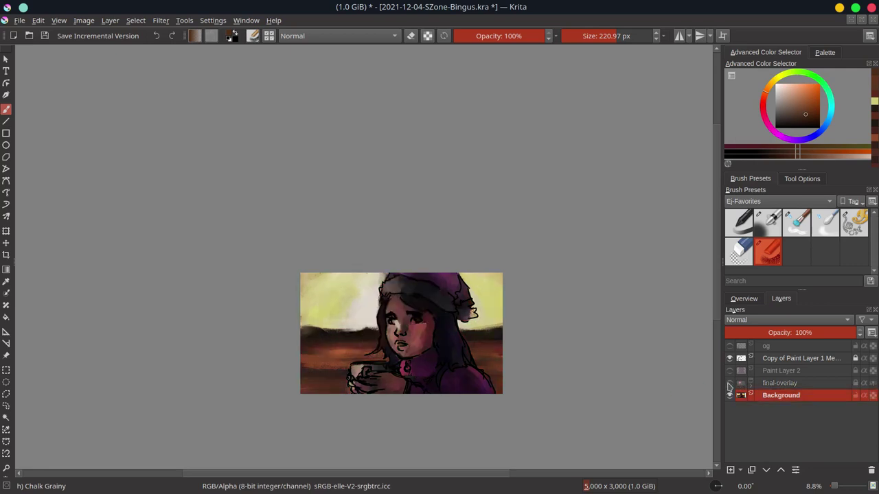
ctrl+click(319, 311)
click(730, 383)
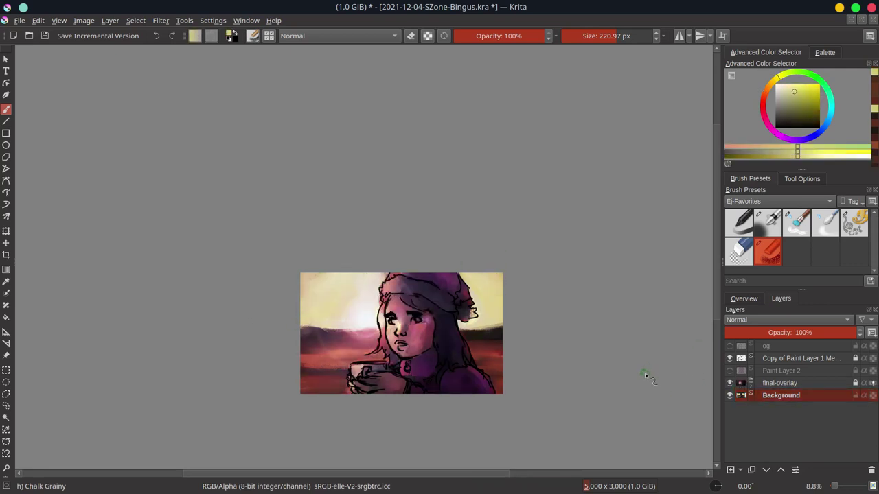
click(729, 383)
Duplicate the Background layer and paste a merged copy of the reselected girl as a new layer.
right_click(783, 397)
click(769, 295)
click(135, 20)
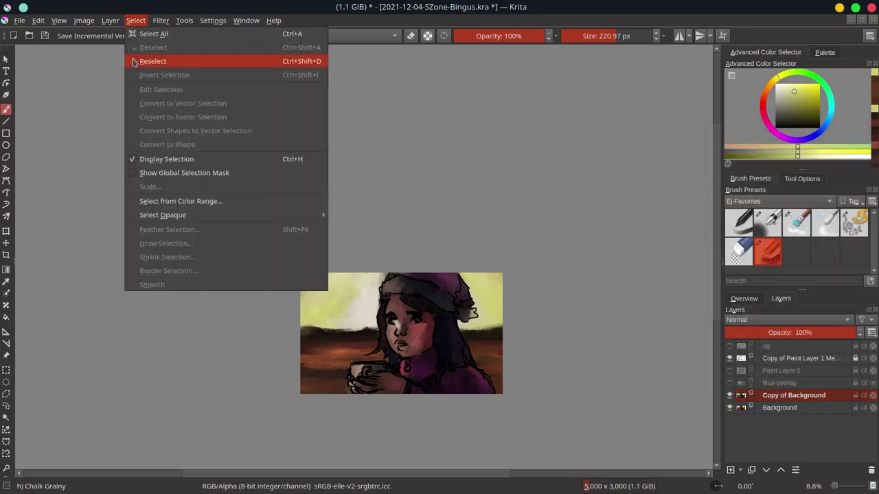
click(134, 61)
click(38, 20)
click(67, 116)
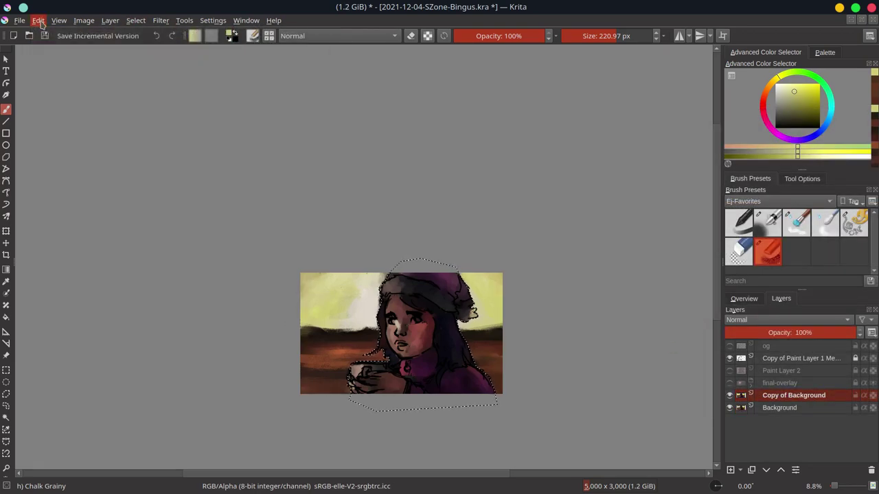
click(39, 20)
click(53, 131)
key(Page_Down)
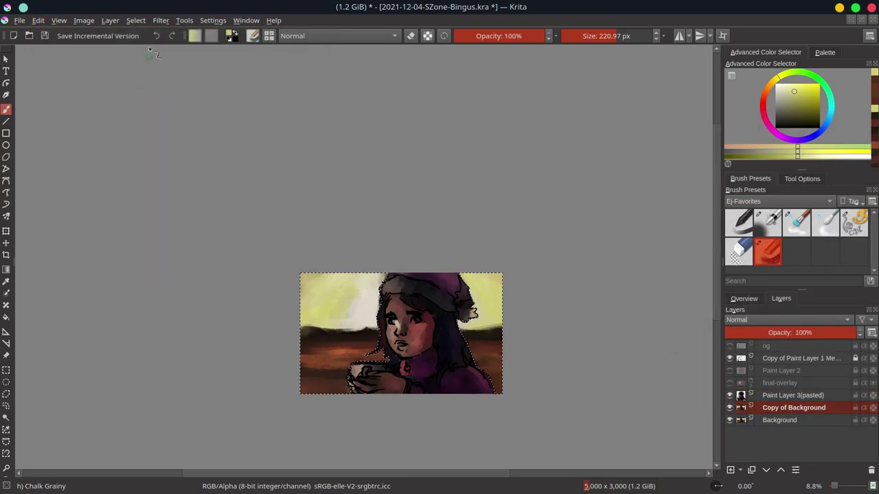
Gaussian-blur the Copy of Background layer, lock it, deselect, and hide final-overlay.
click(160, 20)
click(406, 103)
click(251, 336)
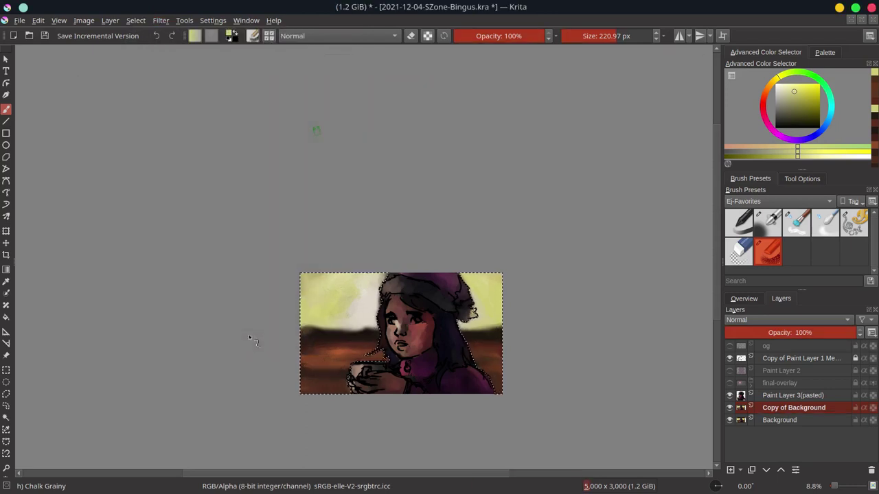
click(730, 383)
click(730, 358)
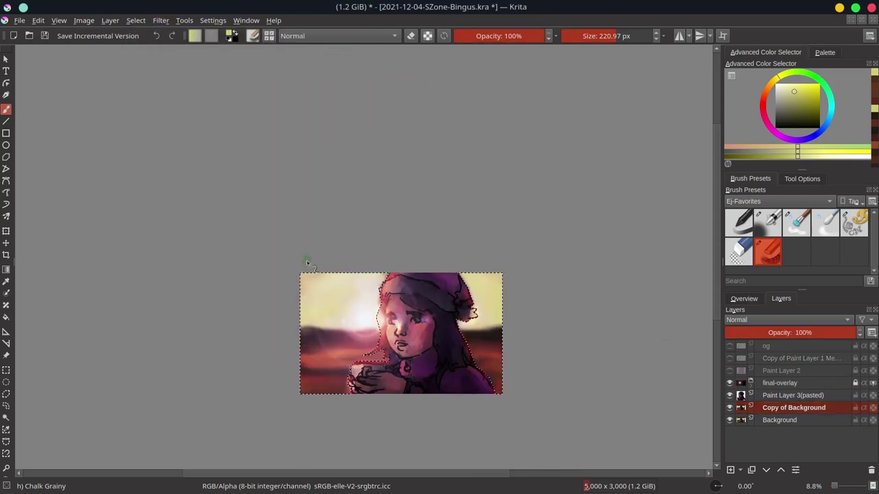
click(856, 408)
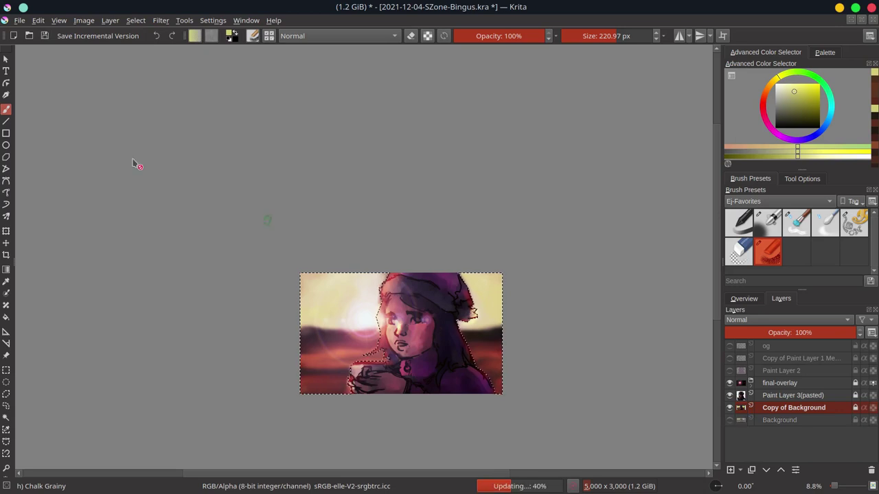
key(ctrl+shift+a)
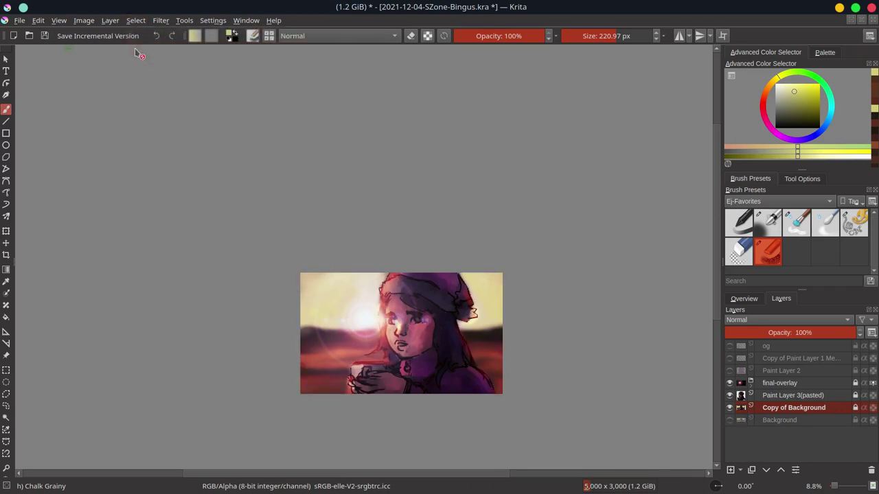
click(730, 383)
click(778, 396)
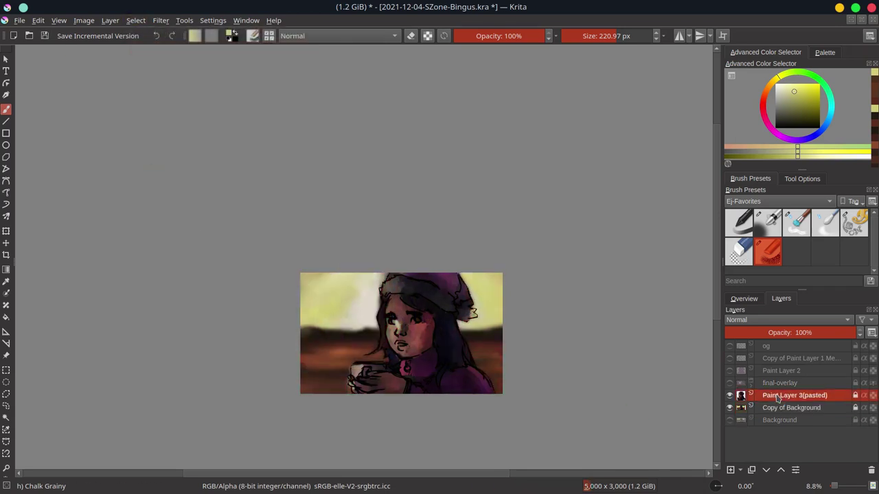
Lighten the blurred sky along the girl's left hair edge with pale yellow Chalk Grainy strokes.
click(768, 251)
scroll(393, 284, up, 3)
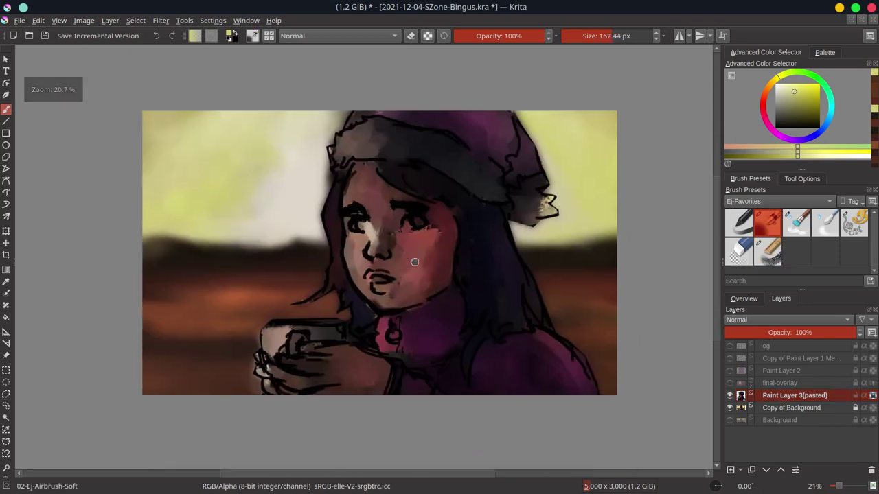
click(784, 106)
key(bracketleft)
key(bracketleft)
click(790, 408)
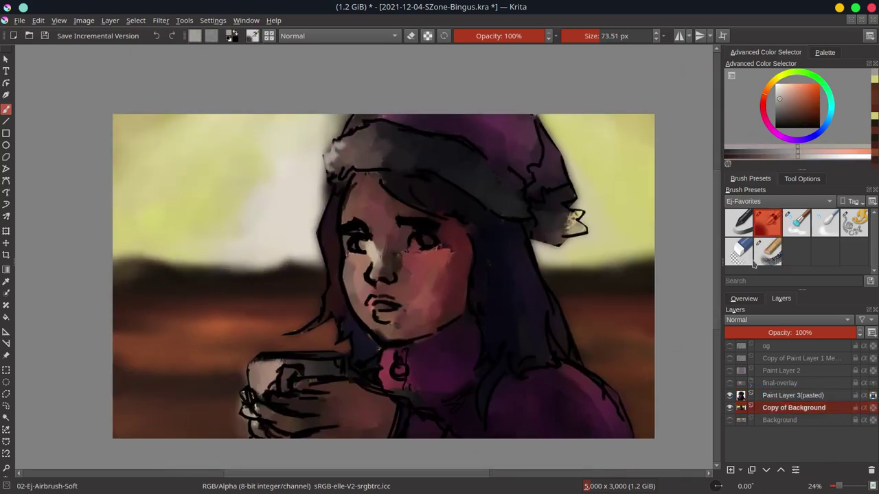
click(767, 251)
ctrl+click(342, 139)
drag(341, 139, 329, 157)
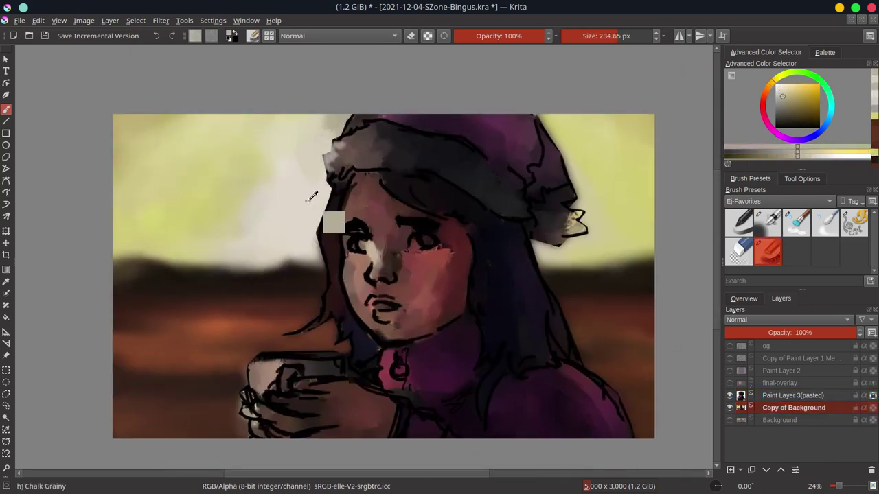
drag(330, 220, 308, 281)
Sample pale sky, dark hair and reddish-brown tones with the soft airbrush for blending.
key(slash)
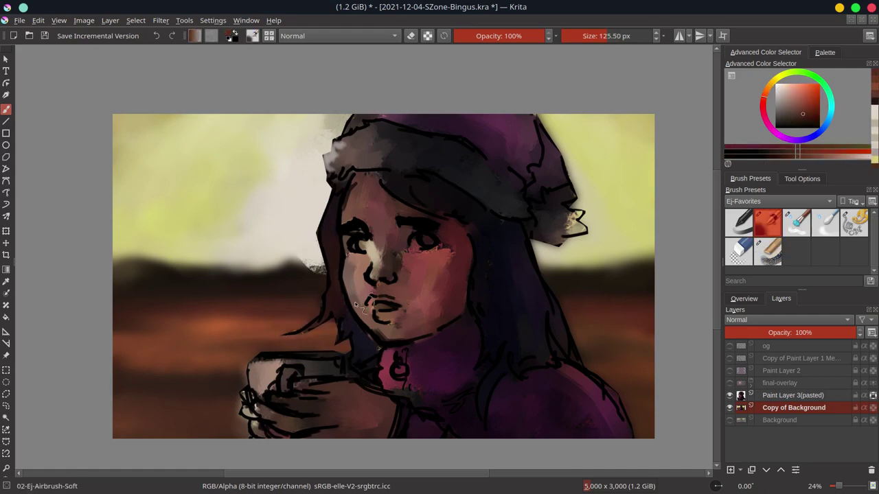
ctrl+click(556, 184)
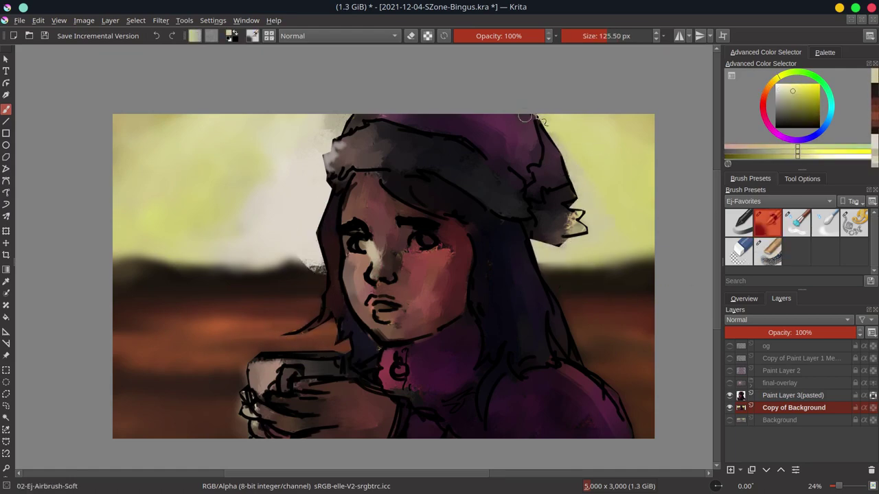
ctrl+click(314, 270)
ctrl+click(548, 273)
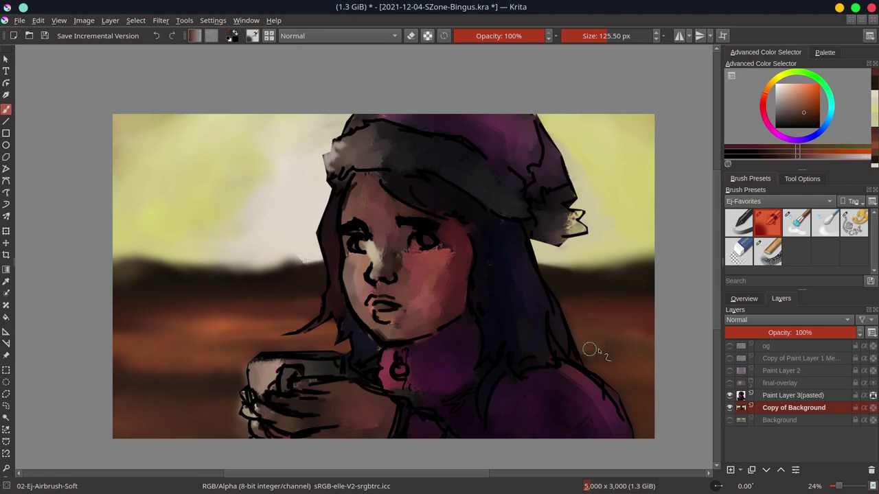
ctrl+click(237, 382)
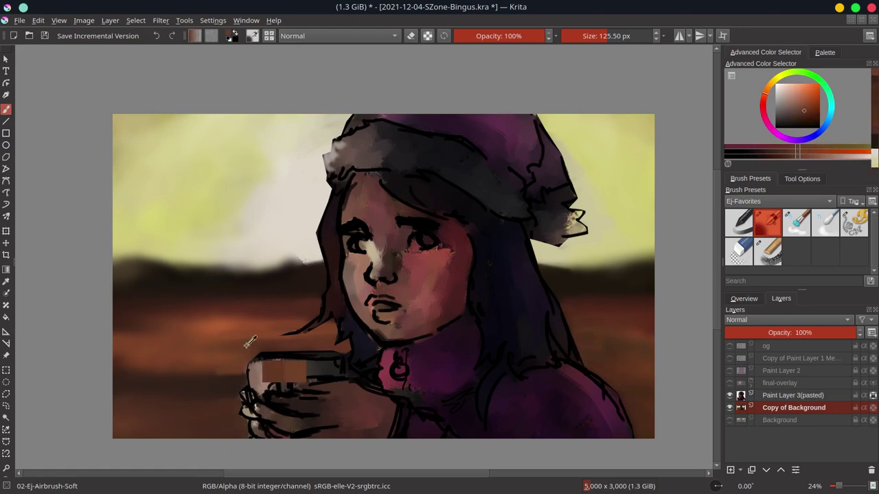
click(825, 224)
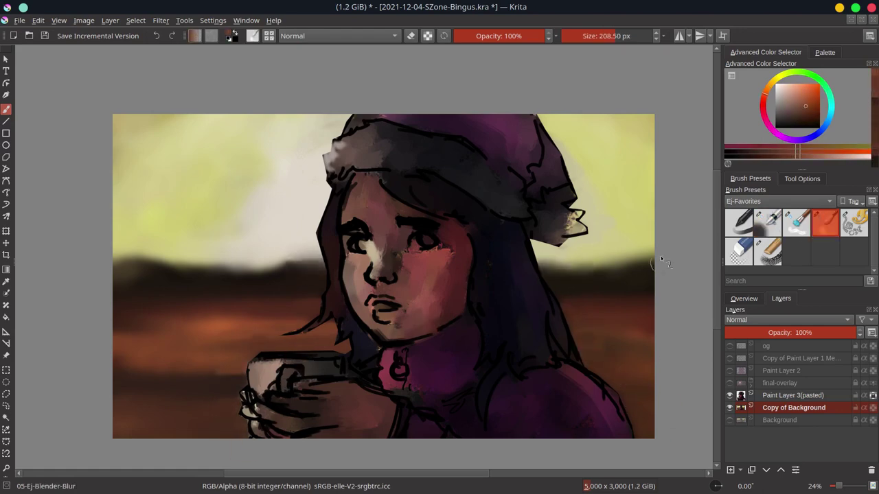
Check the flare overlay on and off, then save the portrait.
click(730, 383)
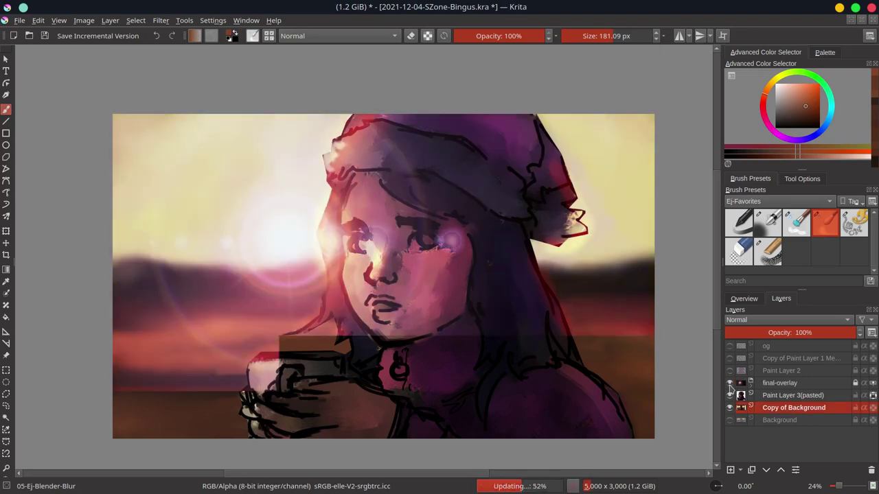
click(730, 383)
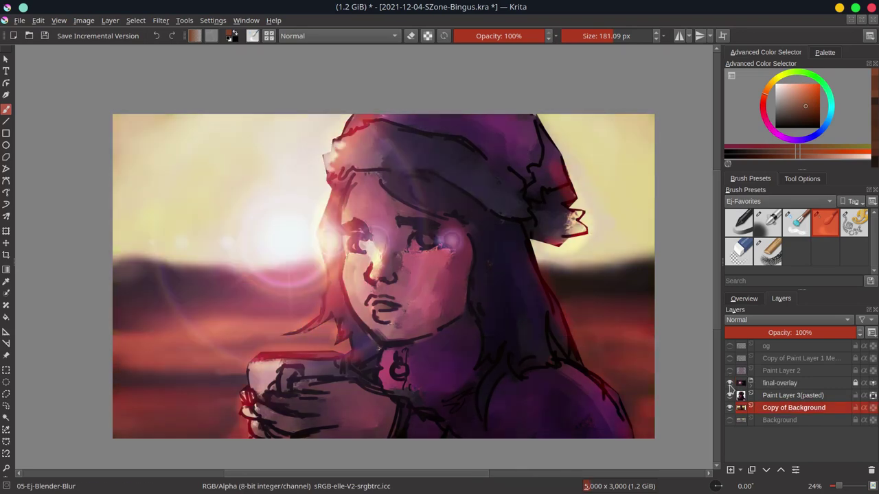
click(729, 383)
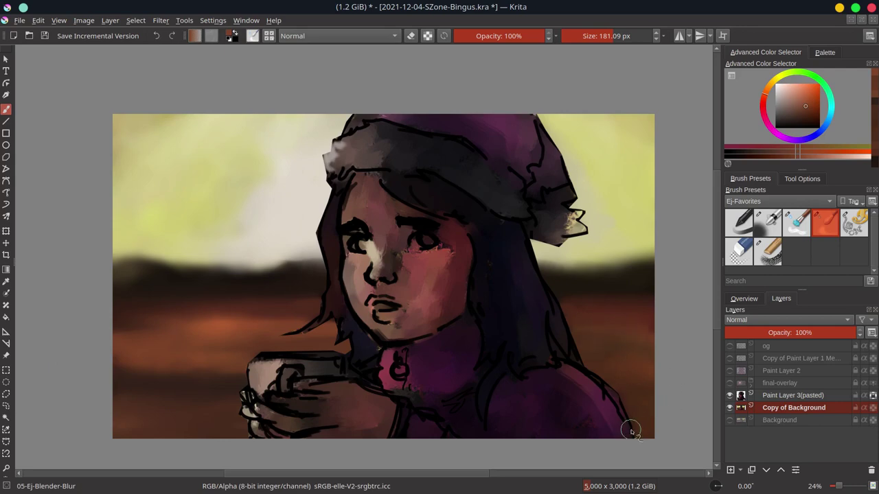
key(ctrl+s)
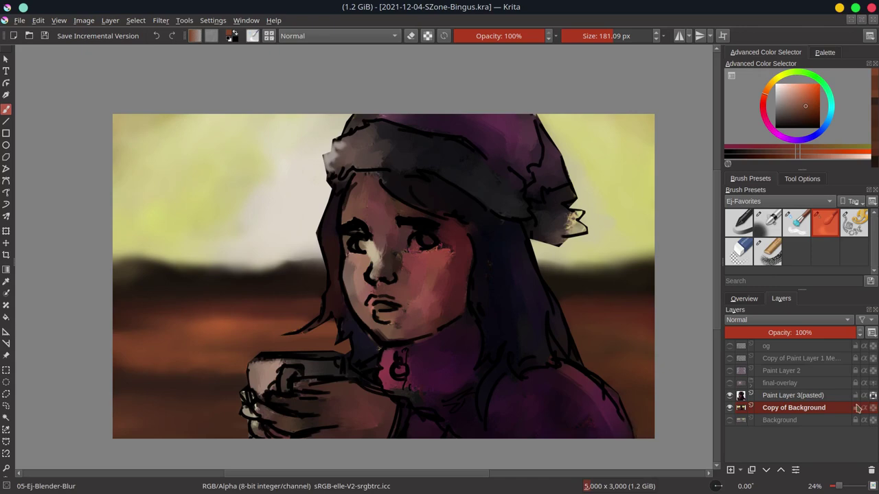
Lighten the fur tuft at the hat tip on the pasted figure layer with the soft airbrush.
click(856, 408)
click(834, 398)
click(766, 223)
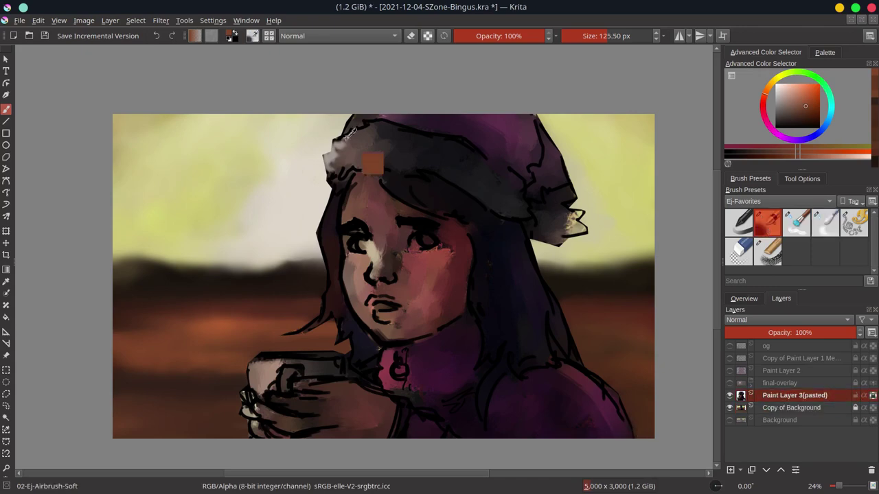
ctrl+click(358, 133)
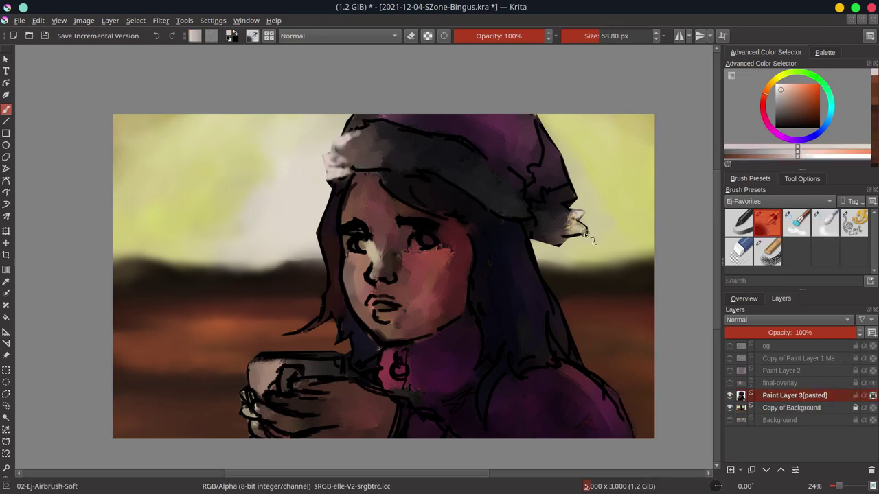
drag(584, 235, 557, 206)
ctrl+click(533, 207)
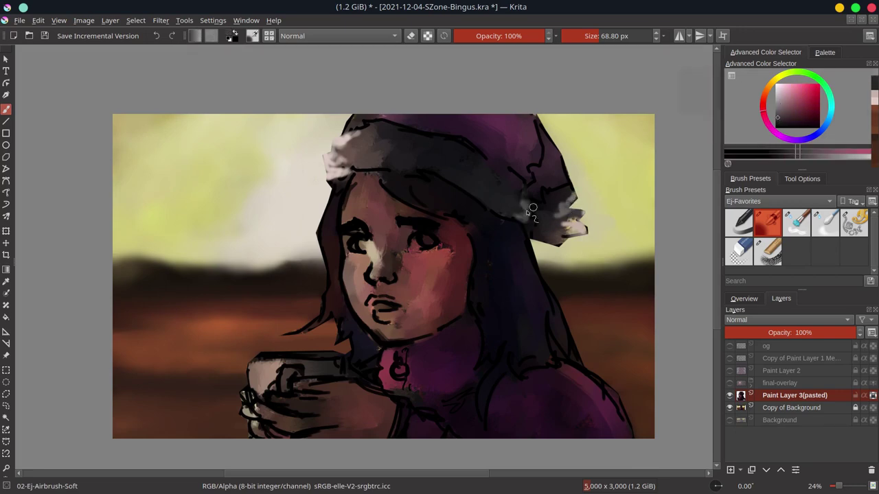
ctrl+click(481, 168)
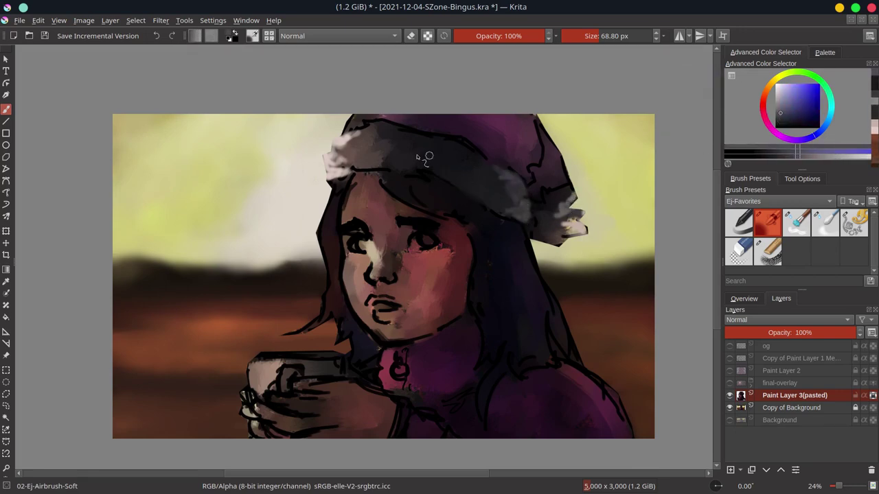
click(743, 299)
Paint pinkish-purple and lavender highlights along the hat's top edge and right side.
ctrl+click(375, 125)
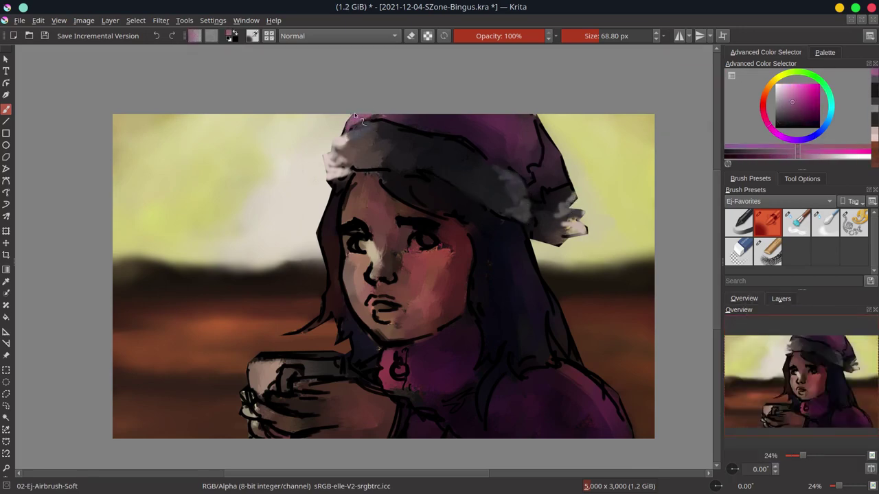
drag(374, 121, 350, 118)
ctrl+click(546, 159)
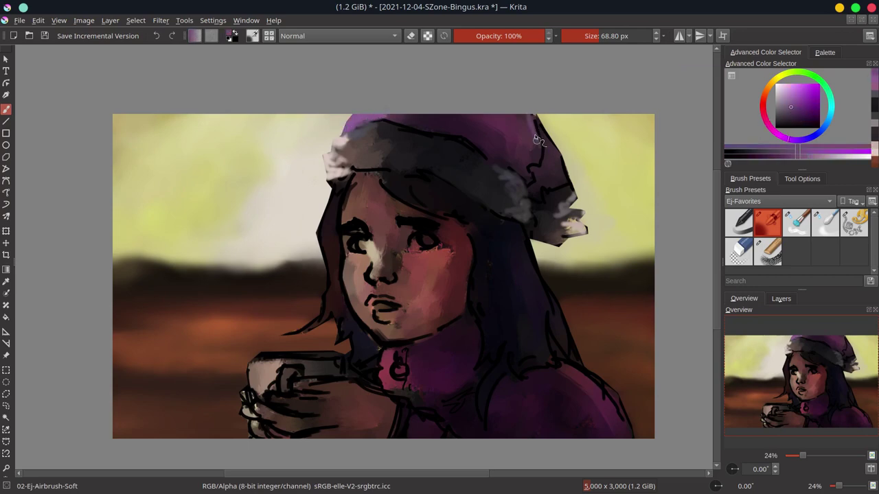
mouse_move(543, 120)
mouse_down()
mouse_move(530, 168)
mouse_move(546, 213)
mouse_up()
ctrl+click(539, 178)
ctrl+click(542, 212)
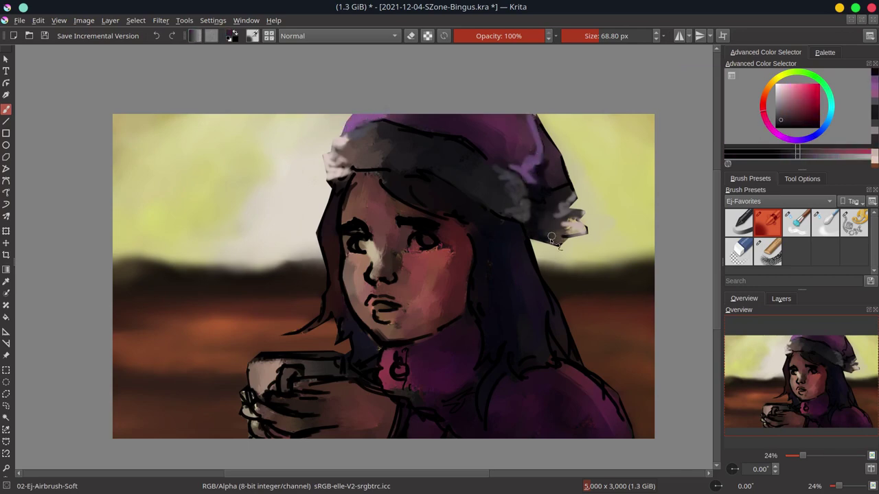
ctrl+click(560, 241)
click(781, 299)
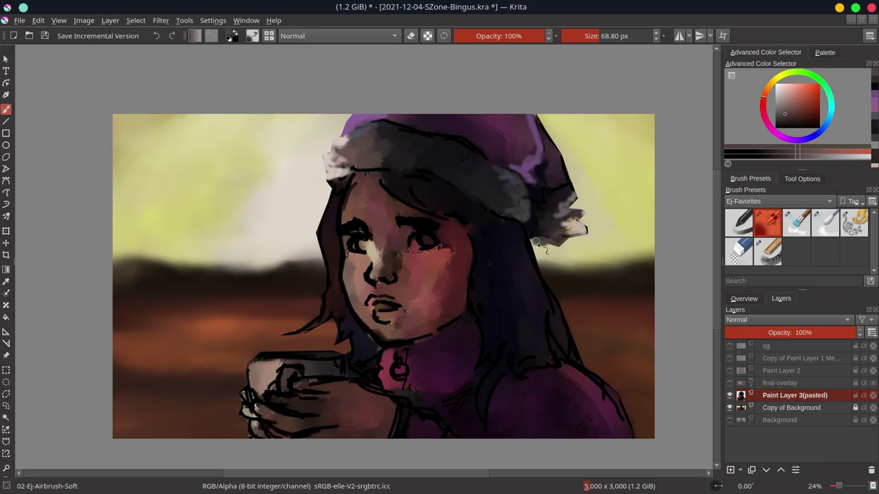
Pick near-white, grey and purple tones to soften the hat's grey fur trim.
ctrl+click(588, 223)
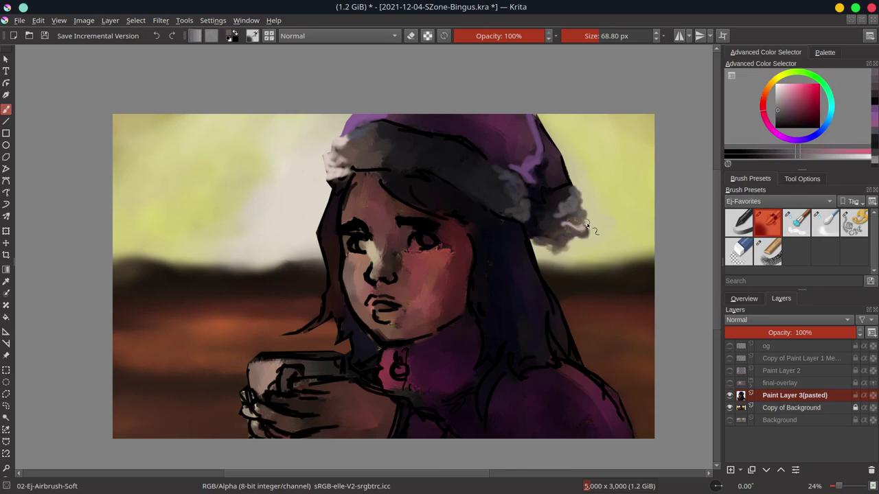
ctrl+click(566, 199)
ctrl+click(332, 186)
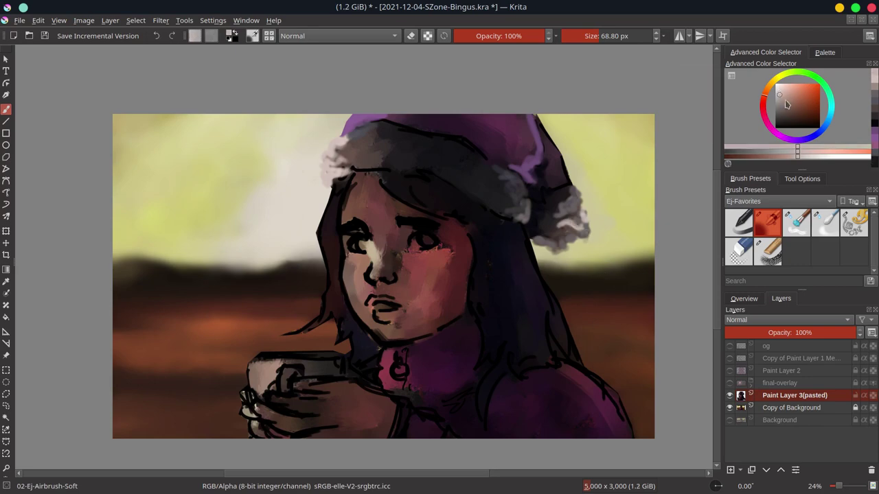
ctrl+click(581, 227)
ctrl+click(351, 152)
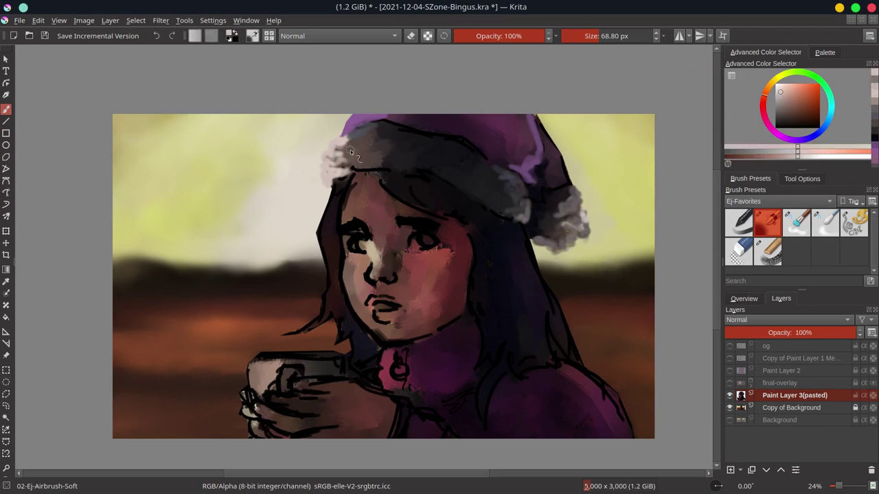
ctrl+click(522, 172)
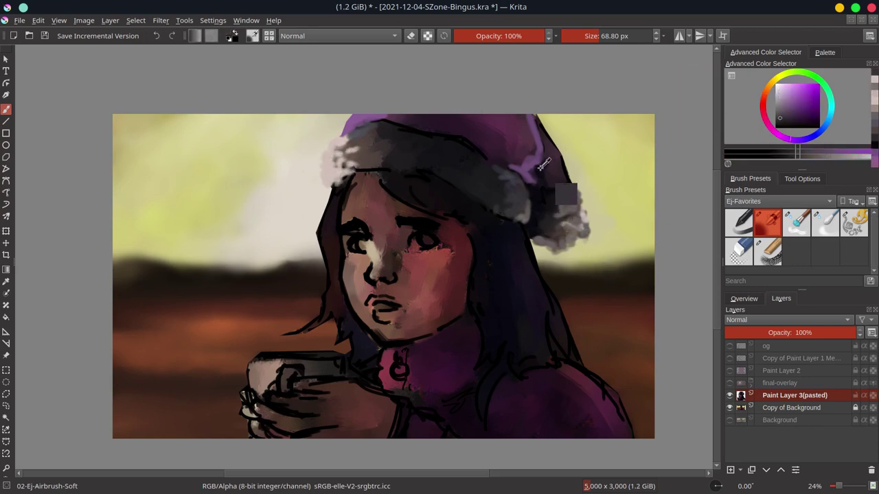
ctrl+click(539, 118)
ctrl+click(549, 151)
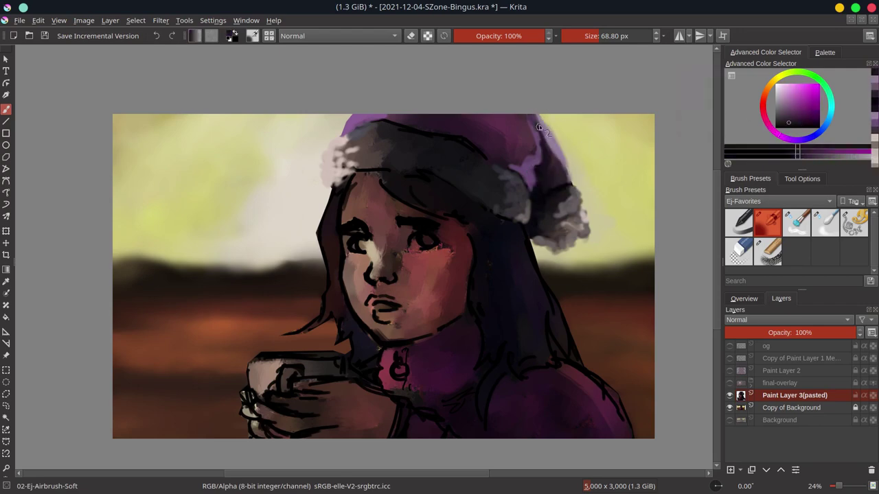
ctrl+click(571, 193)
key(e)
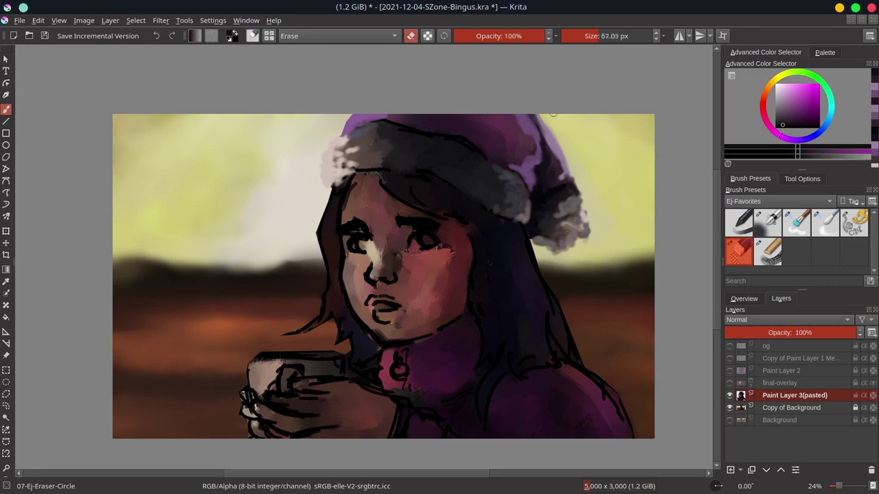
Save the painting and mirror the canvas view horizontally to check proportions.
key(ctrl+s)
click(744, 299)
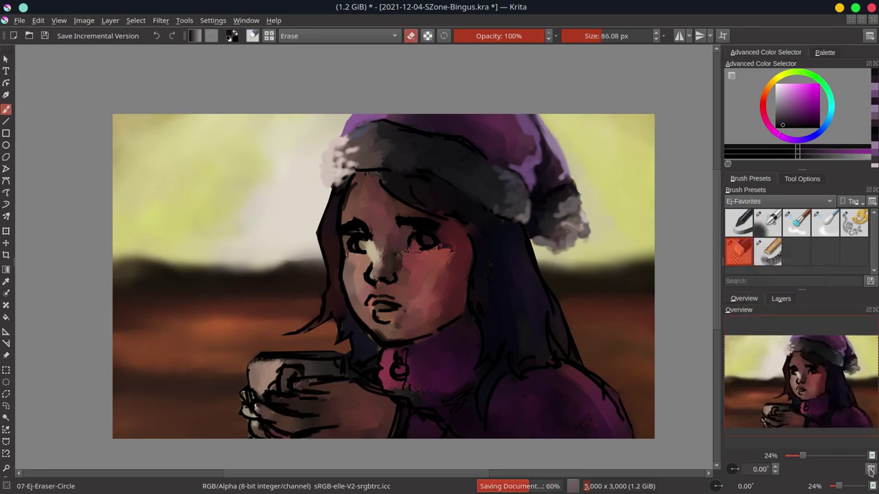
click(871, 470)
Pick dark navy tones with a 134 px soft airbrush and save the document.
key(e)
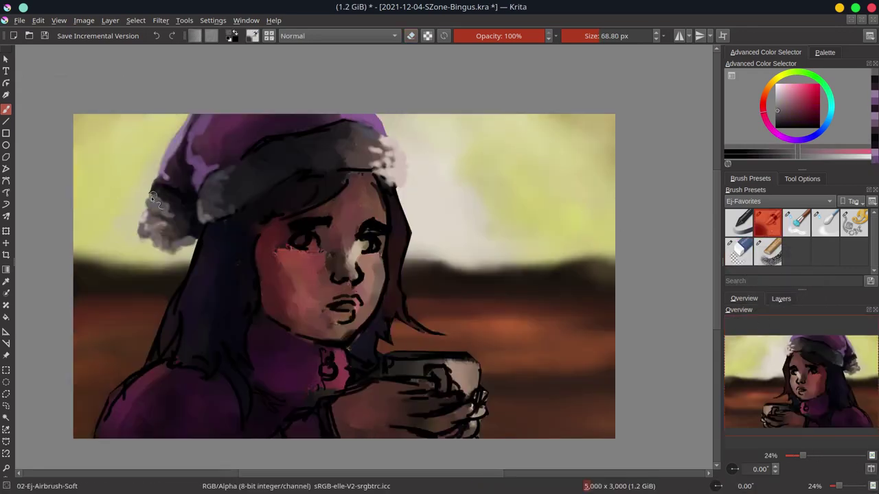
ctrl+click(269, 144)
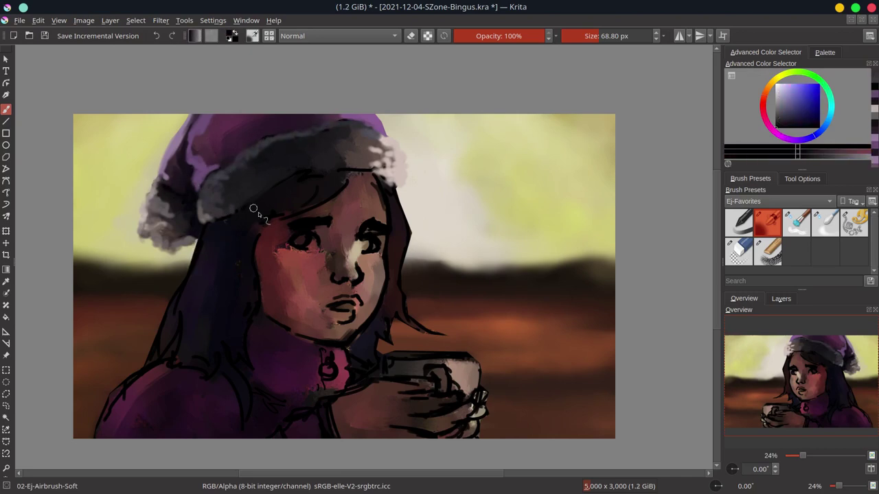
ctrl+click(216, 234)
ctrl+click(283, 192)
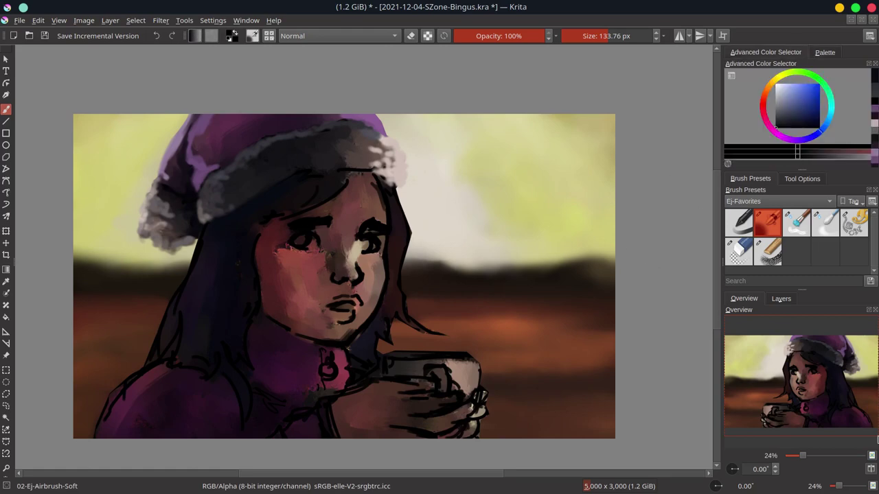
key(ctrl+s)
Try the colour curves adjustment, then sample hair and skin tones with a smaller brush.
click(161, 20)
click(447, 206)
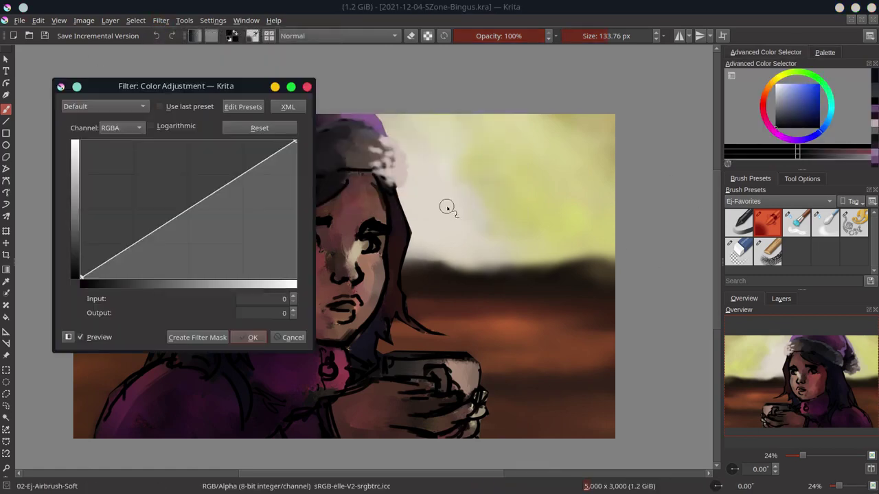
click(238, 331)
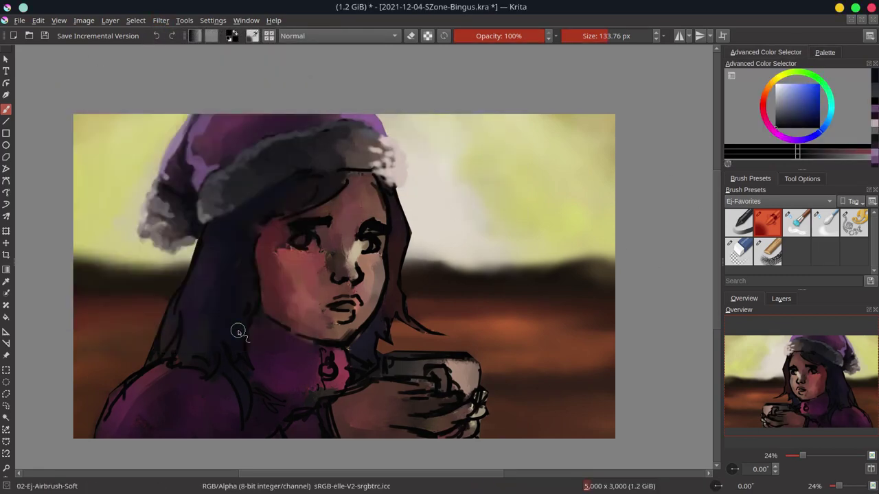
ctrl+click(205, 197)
key(bracketleft)
key(bracketleft)
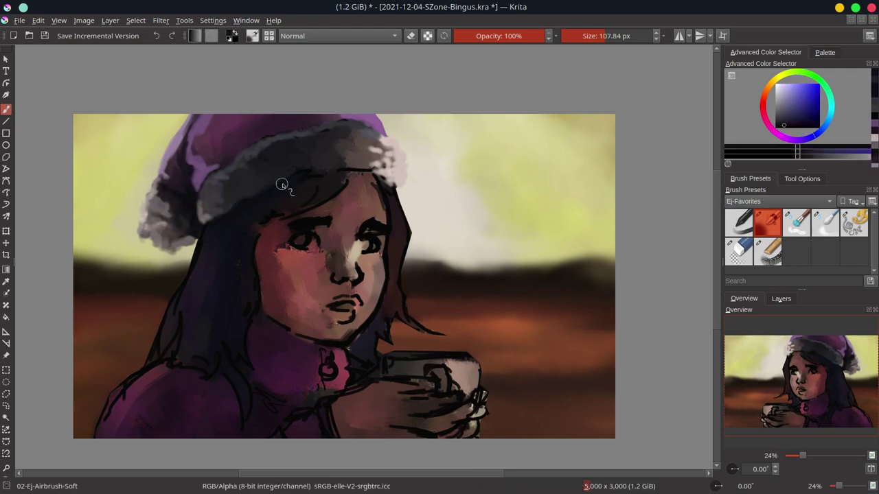
ctrl+click(383, 214)
key(bracketleft)
key(bracketleft)
key(bracketleft)
key(slash)
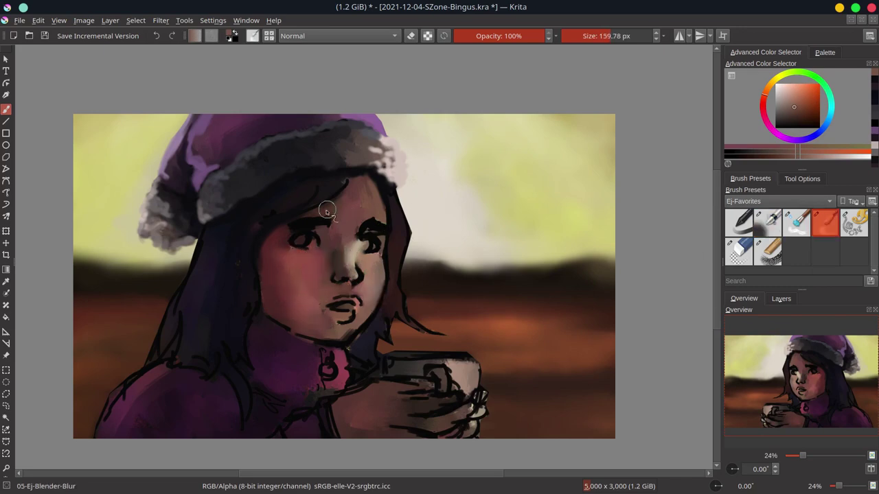
Blend the hair's left edge down to the shoulder and darken the pink collar patch.
click(780, 299)
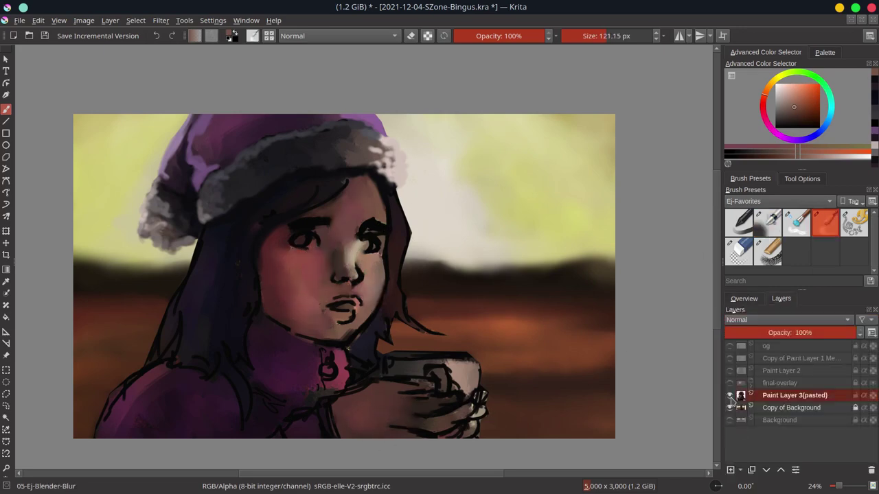
click(796, 222)
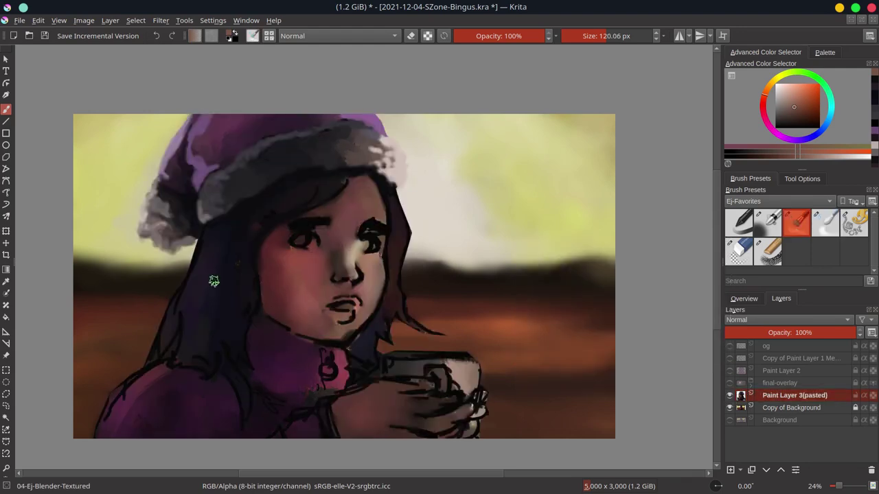
drag(203, 245, 121, 421)
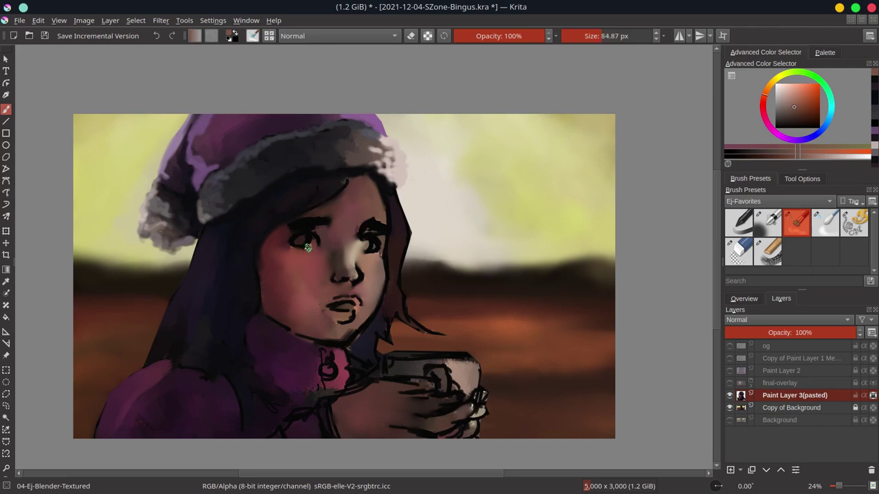
ctrl+click(512, 230)
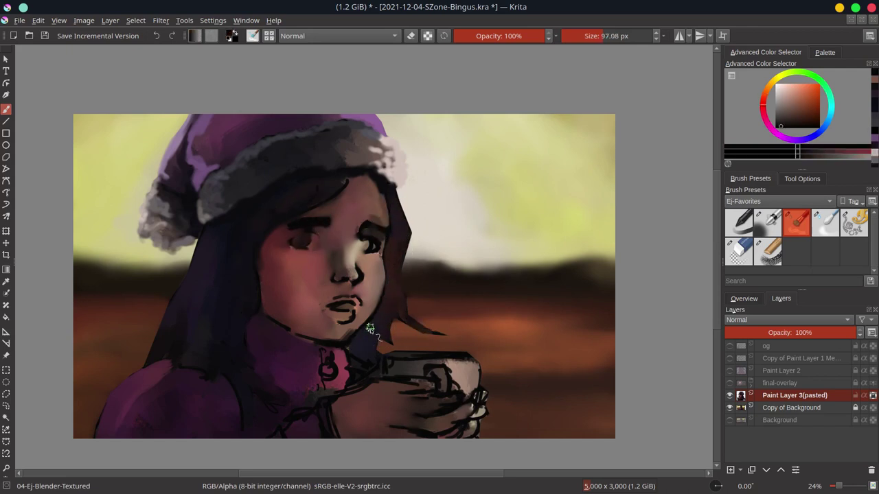
drag(324, 374, 339, 389)
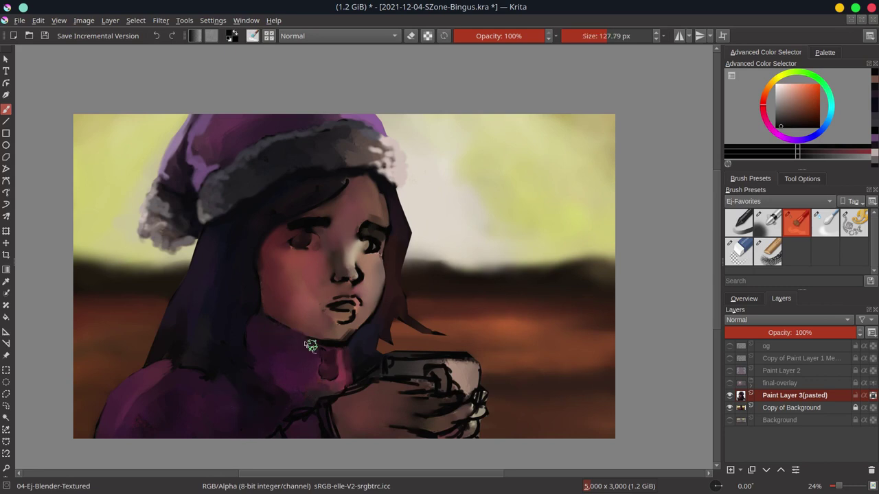
Paint the lips red with Chalk Grainy, trying and undoing a Color Dodge stroke.
click(768, 251)
click(807, 104)
click(340, 35)
click(349, 45)
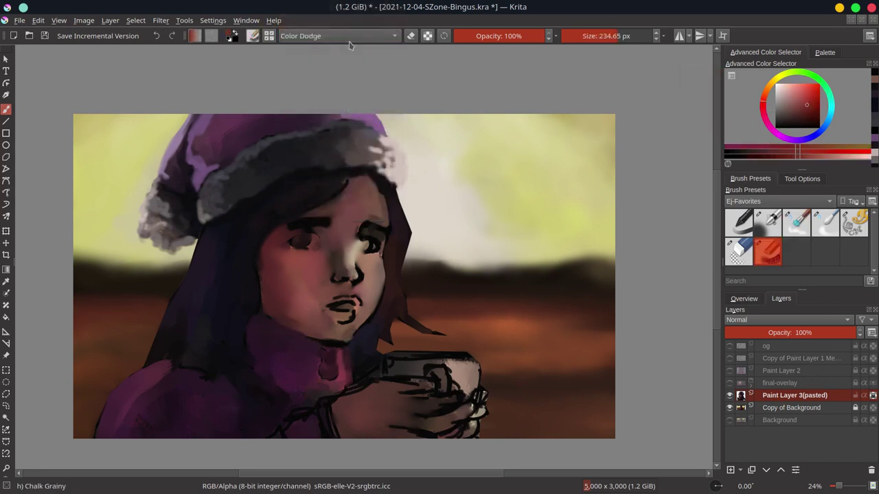
drag(329, 302, 364, 306)
click(343, 36)
click(337, 35)
click(292, 84)
click(767, 153)
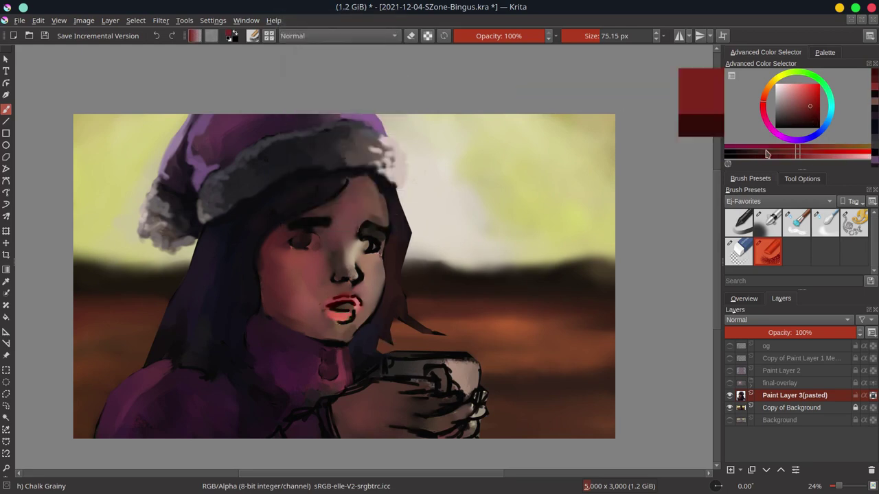
key(ctrl+z)
key(slash)
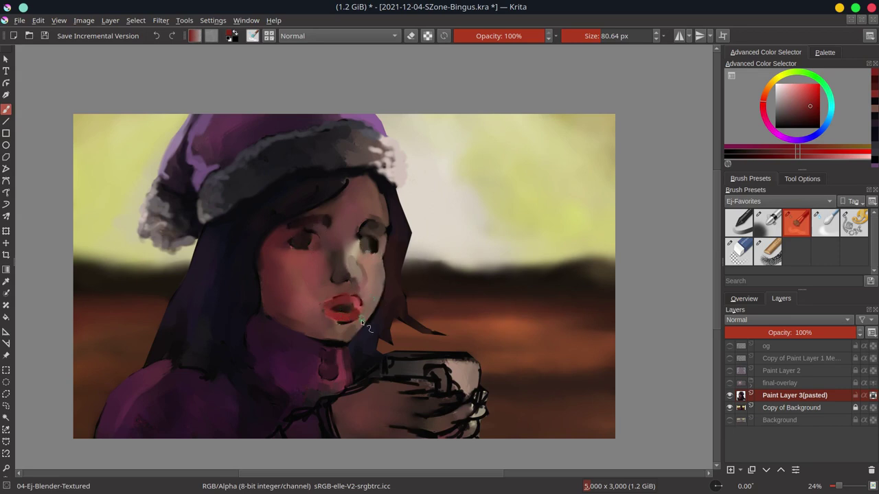
Paint dark strokes on the mug and light strokes over the hands, then save.
click(729, 383)
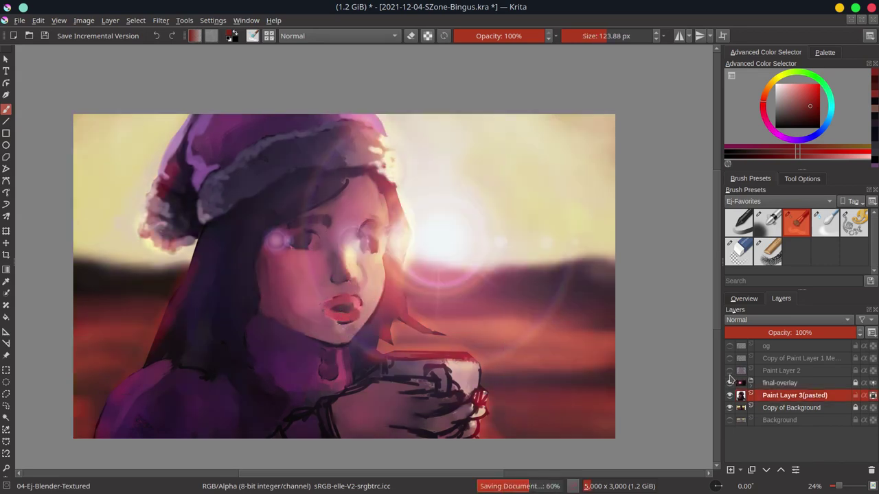
click(729, 383)
mouse_move(392, 365)
mouse_down()
mouse_move(442, 373)
mouse_move(418, 367)
mouse_move(441, 402)
mouse_move(472, 412)
mouse_move(340, 374)
mouse_move(303, 410)
mouse_up()
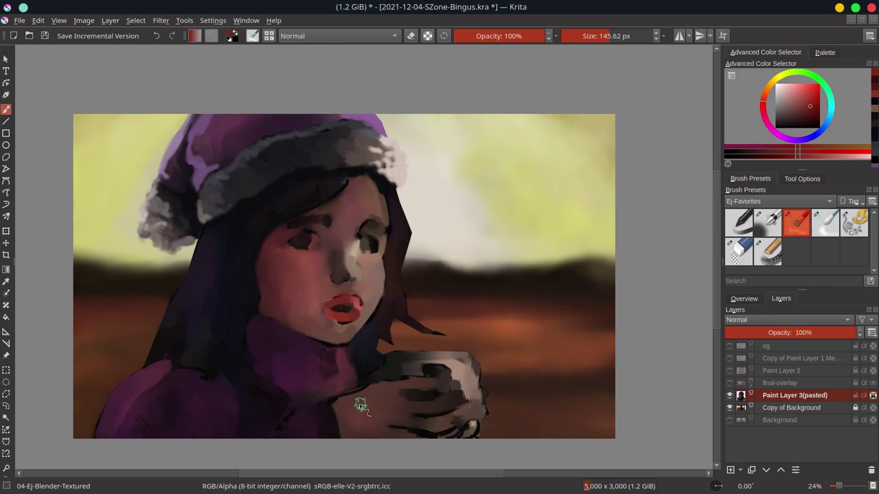
key(slash)
mouse_move(391, 412)
mouse_down()
mouse_move(455, 405)
mouse_move(389, 420)
mouse_move(449, 441)
mouse_up()
ctrl+click(290, 243)
key(slash)
key(ctrl+s)
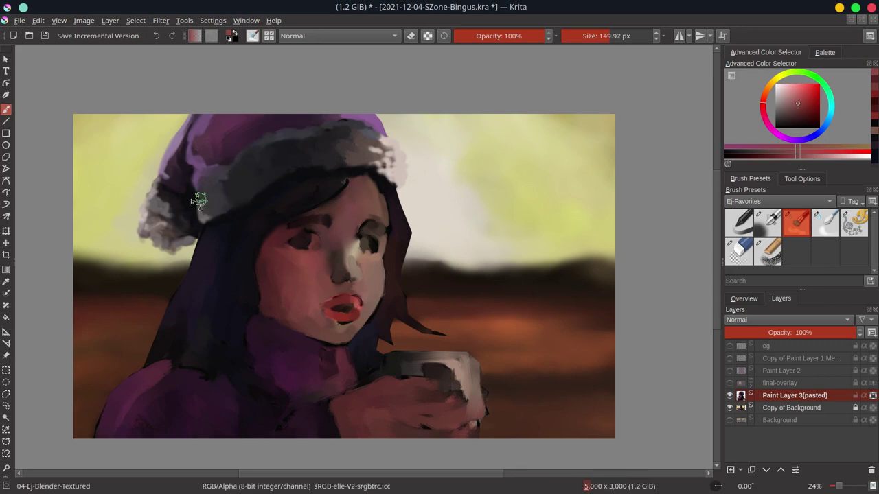
Soften the hat's left pompom and grey fur trim, and lighten the cup's top rim.
drag(199, 200, 153, 228)
drag(336, 122, 396, 157)
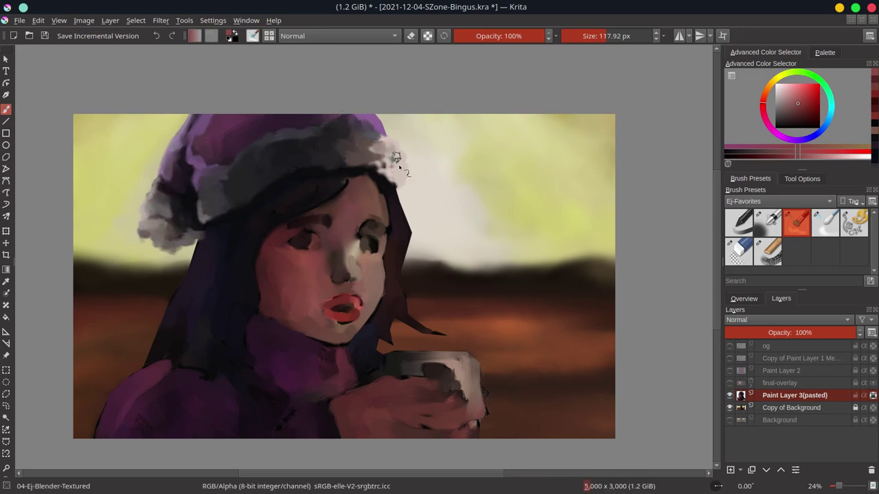
key(slash)
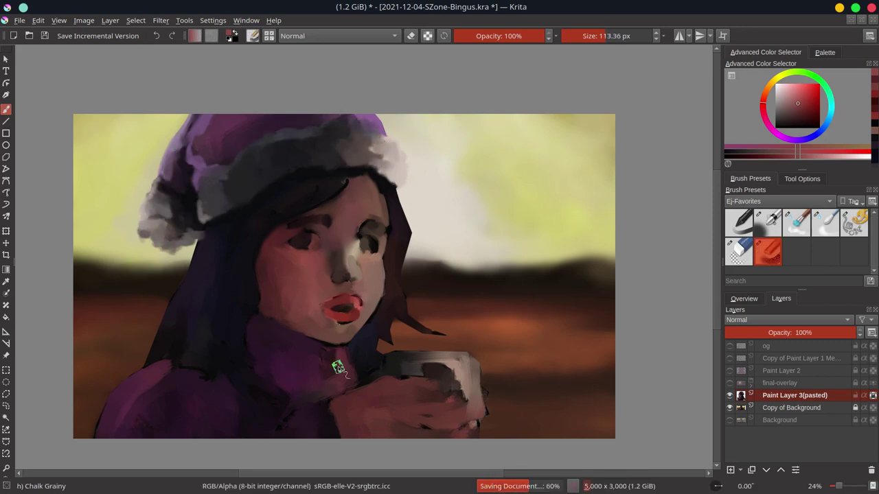
click(793, 141)
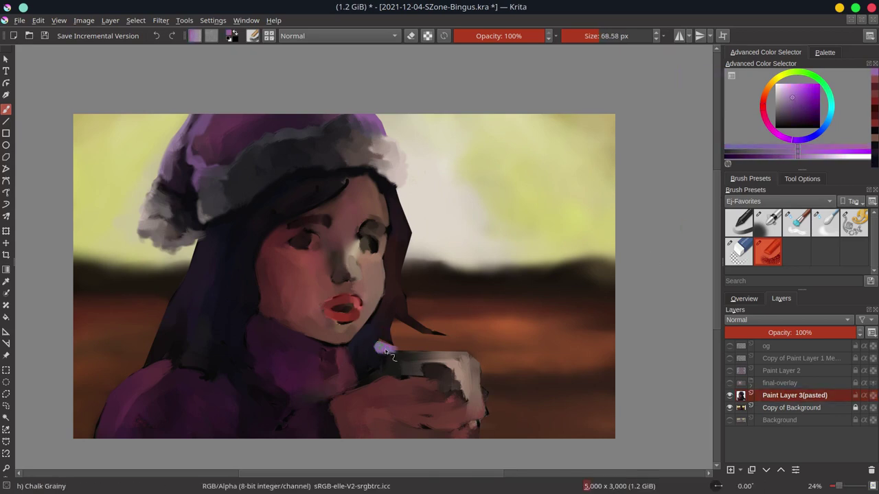
ctrl+click(439, 357)
drag(390, 352, 470, 355)
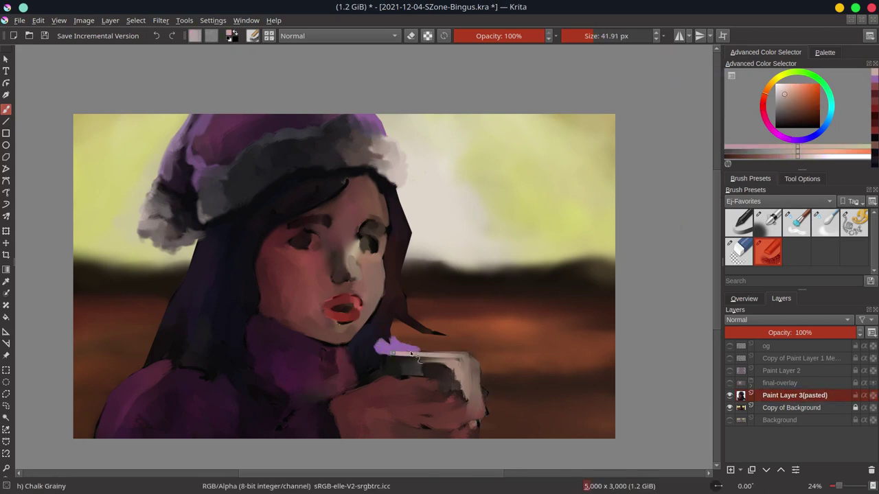
drag(392, 350, 480, 364)
ctrl+click(391, 342)
ctrl+click(380, 142)
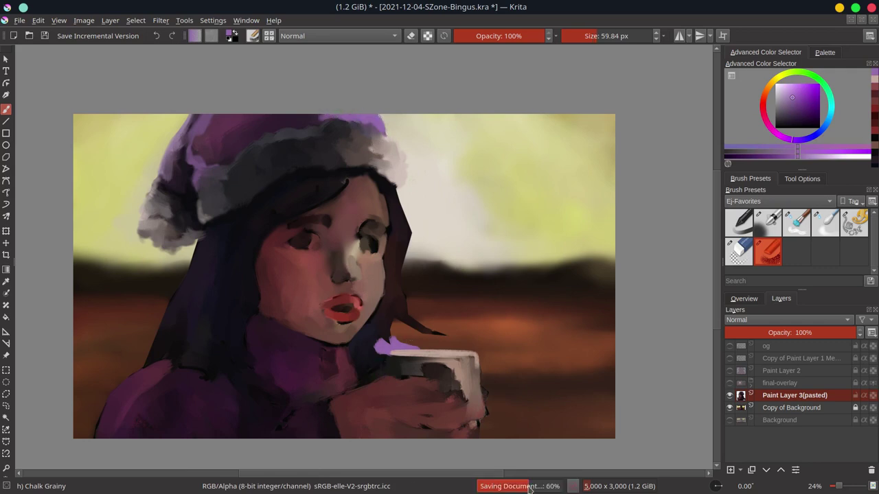
Pick dark blue-grey and purple tones for the hat edge, then show the final-overlay flare.
click(744, 300)
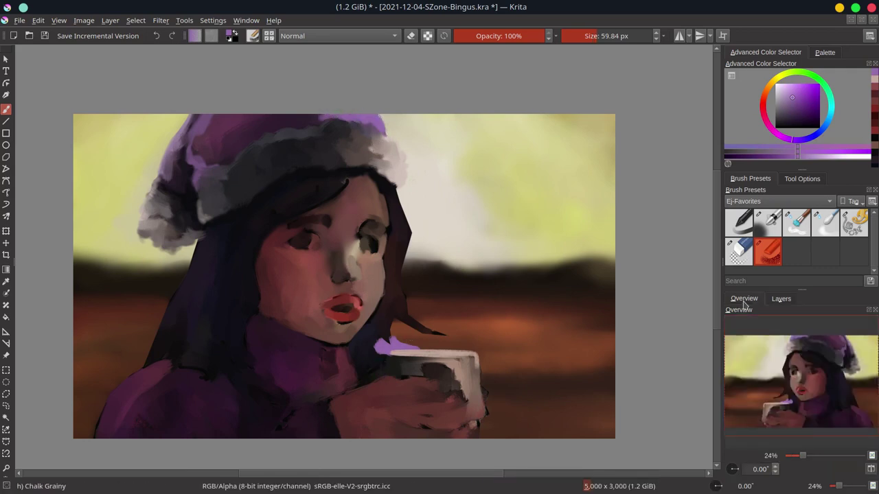
click(755, 253)
ctrl+click(255, 147)
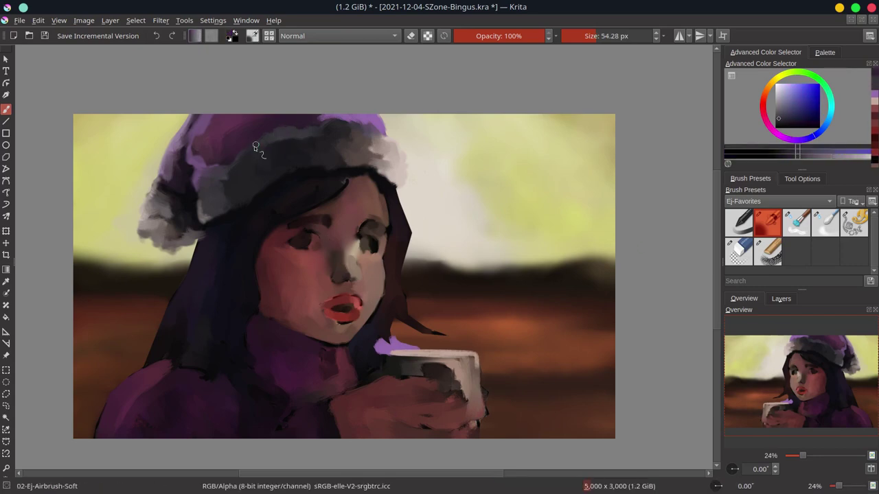
ctrl+click(276, 179)
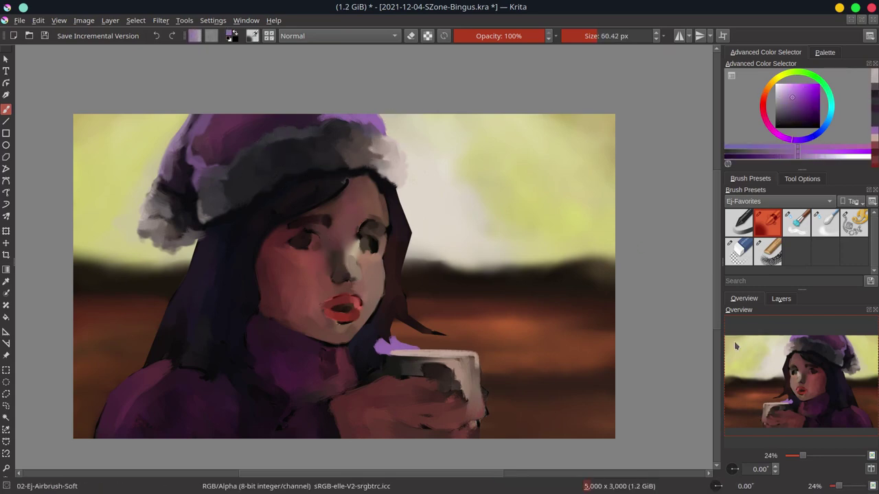
click(781, 298)
key(e)
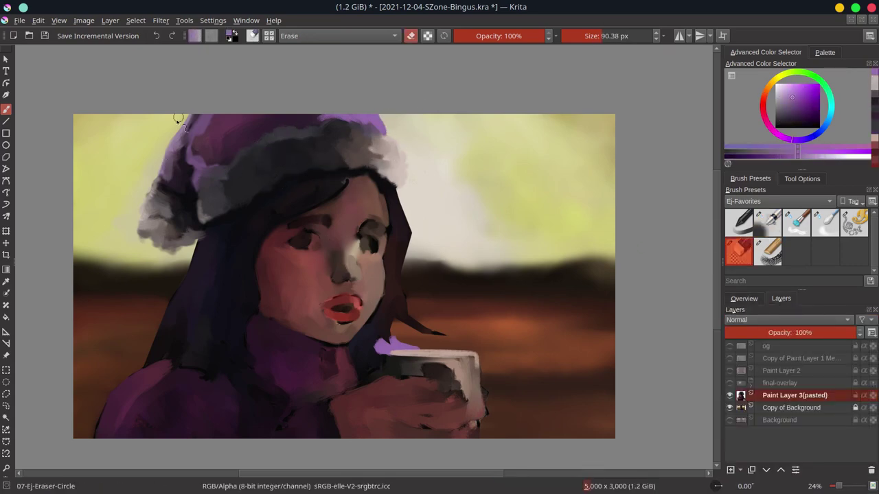
key(slash)
ctrl+click(214, 227)
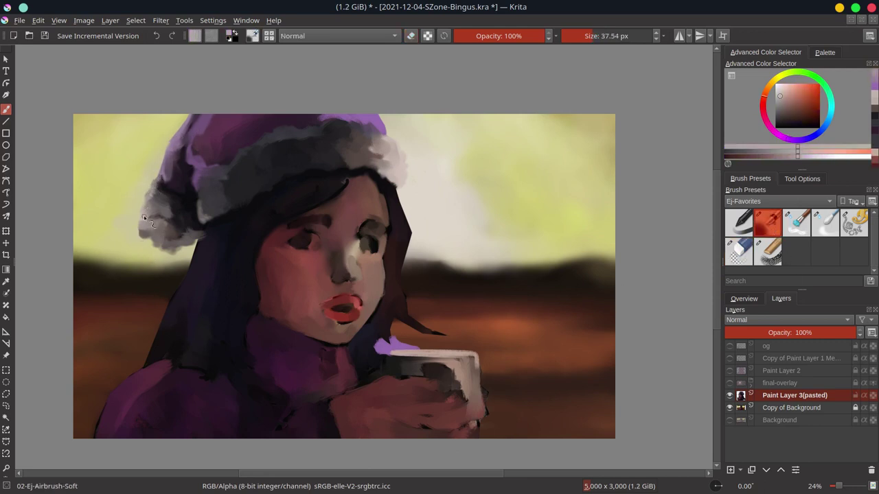
ctrl+click(214, 227)
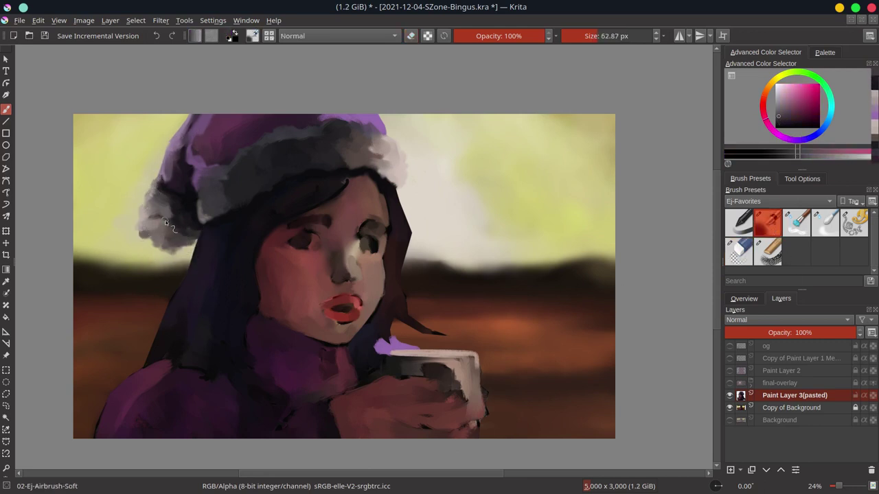
click(730, 382)
Expand the final-overlay group, select its Paint Layer 1, and switch between eraser and blur brushes.
scroll(549, 375, down, 3)
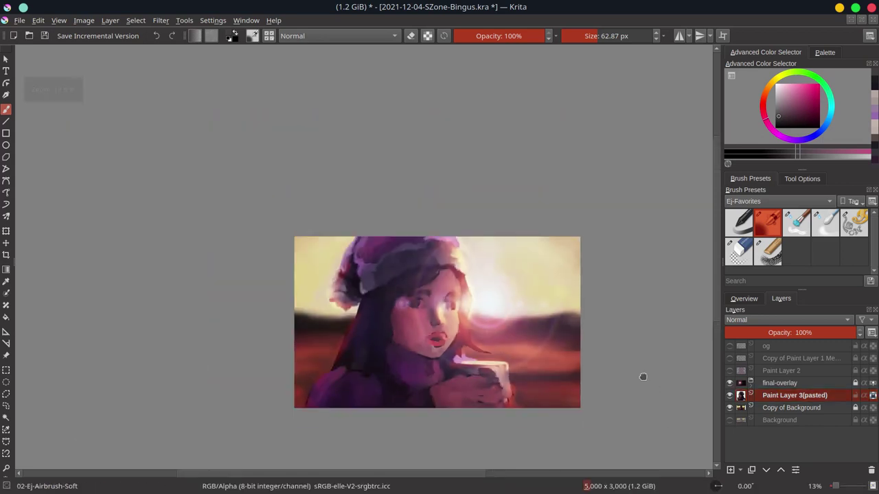
click(751, 383)
click(795, 395)
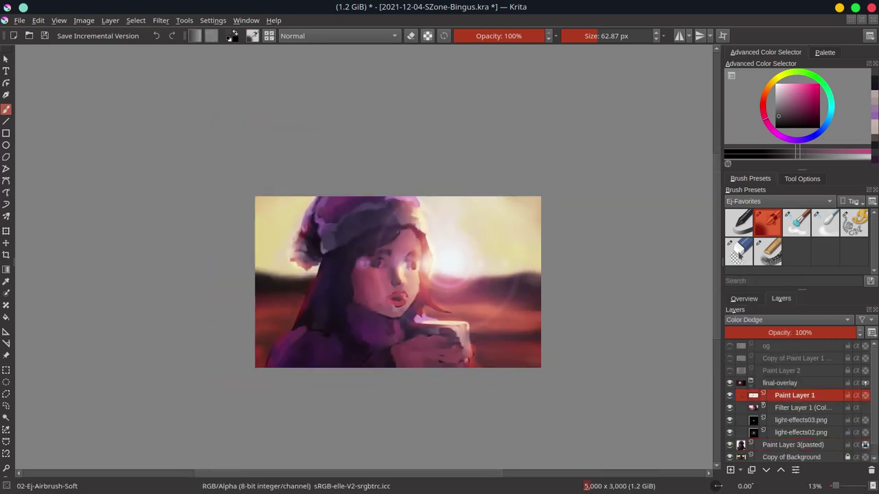
key(slash)
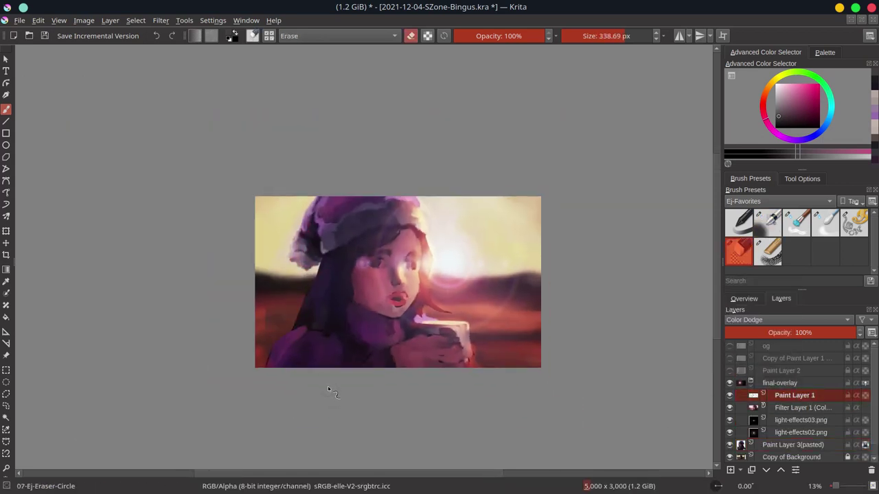
key(slash)
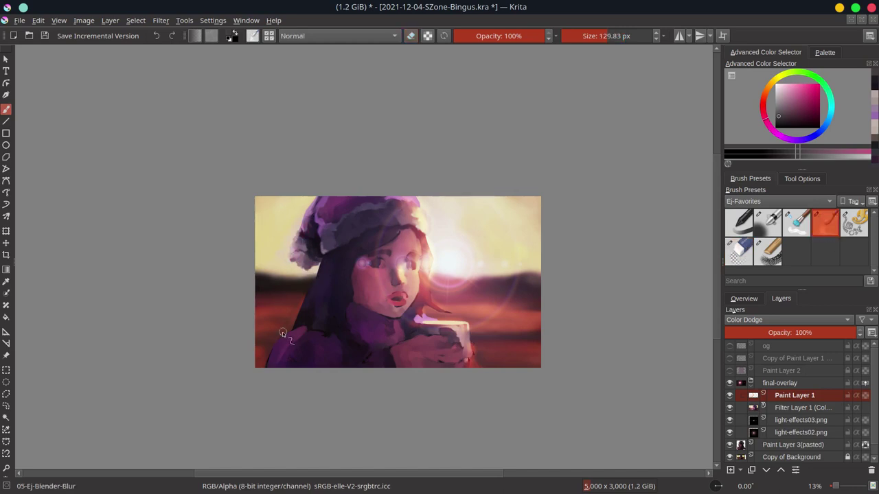
key(slash)
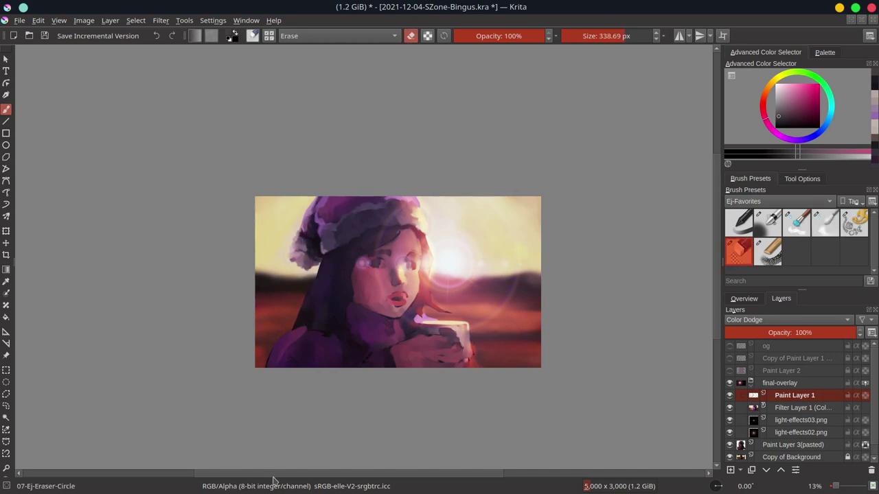
click(744, 299)
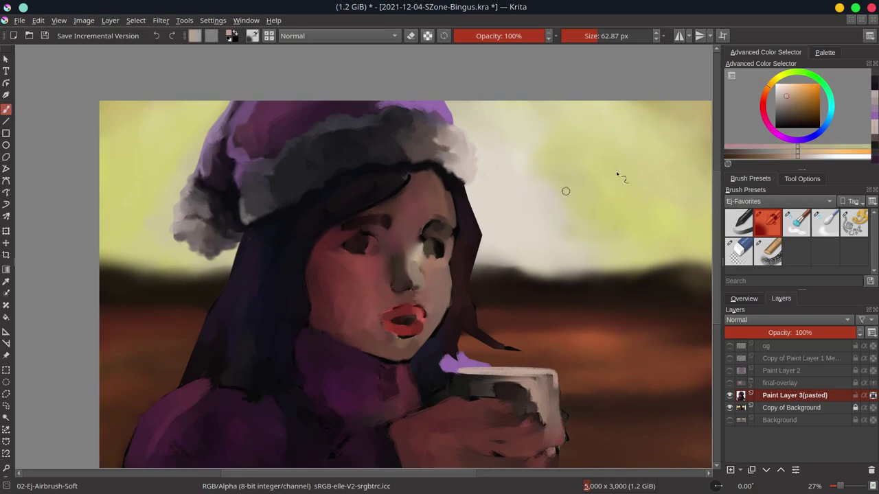
Paint a light highlight along the hair edge, briefly showing the lineart to check features.
ctrl+click(616, 174)
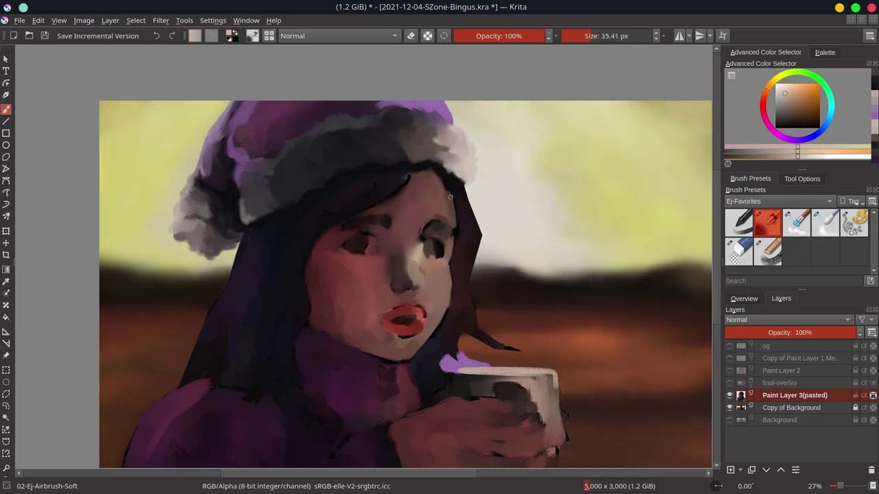
mouse_move(440, 172)
mouse_down()
mouse_move(454, 248)
mouse_move(444, 261)
mouse_up()
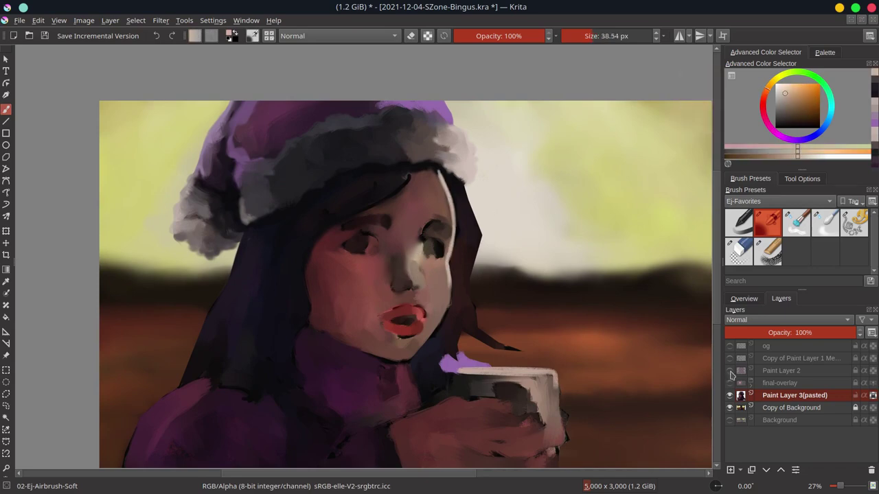
click(730, 357)
ctrl+click(420, 264)
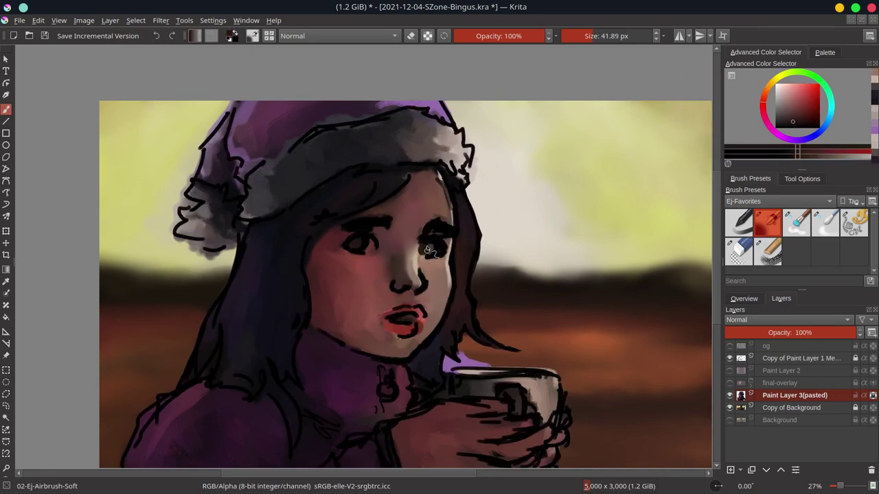
click(729, 358)
click(797, 109)
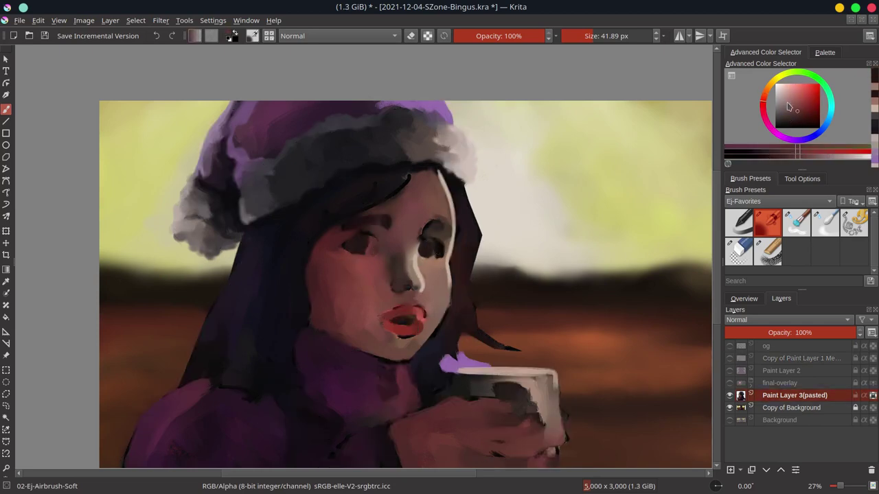
Shade around the nose and eye, cover the grey patch with skin tone, lighten the face.
mouse_move(433, 254)
mouse_down()
mouse_move(432, 242)
mouse_move(399, 281)
mouse_move(405, 288)
mouse_up()
ctrl+click(431, 242)
ctrl+click(435, 226)
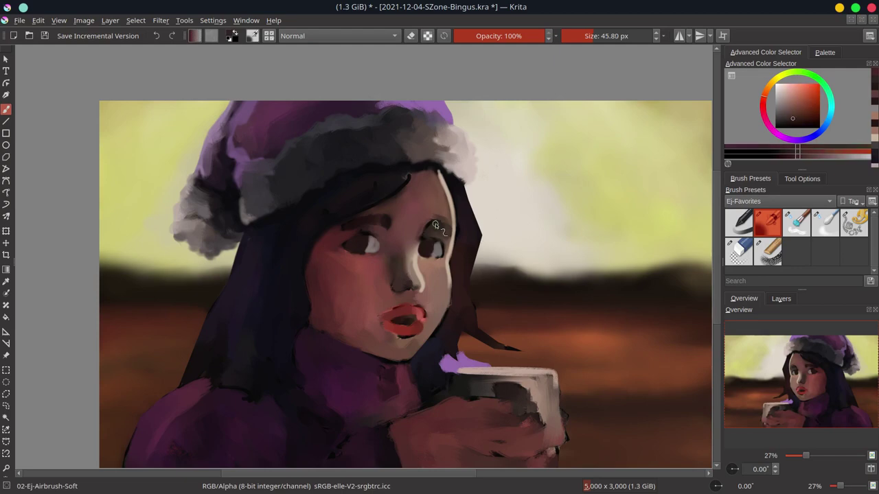
ctrl+click(439, 254)
drag(432, 289, 448, 290)
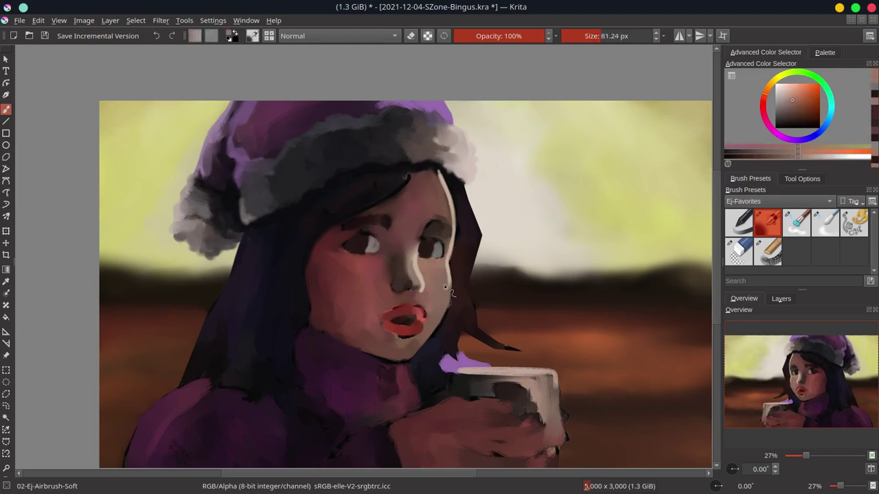
key(m)
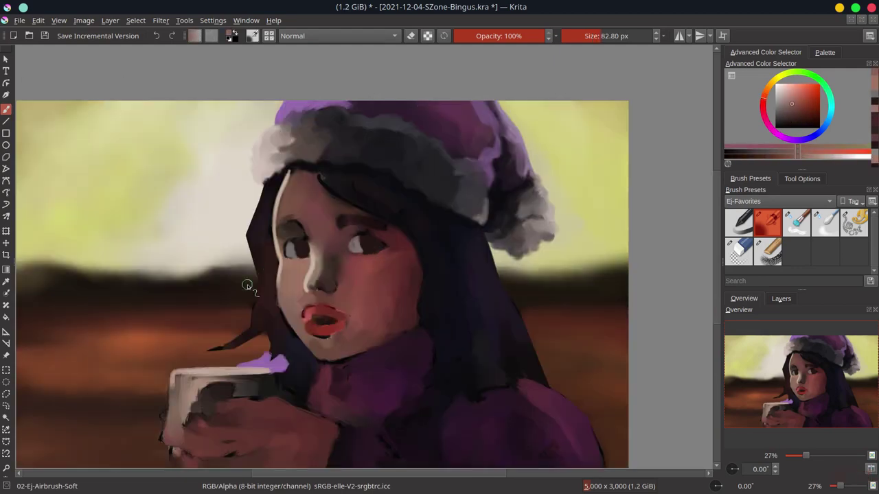
Repaint the grey patch on the lips in red.
ctrl+click(326, 328)
drag(312, 317, 330, 323)
drag(309, 412, 295, 412)
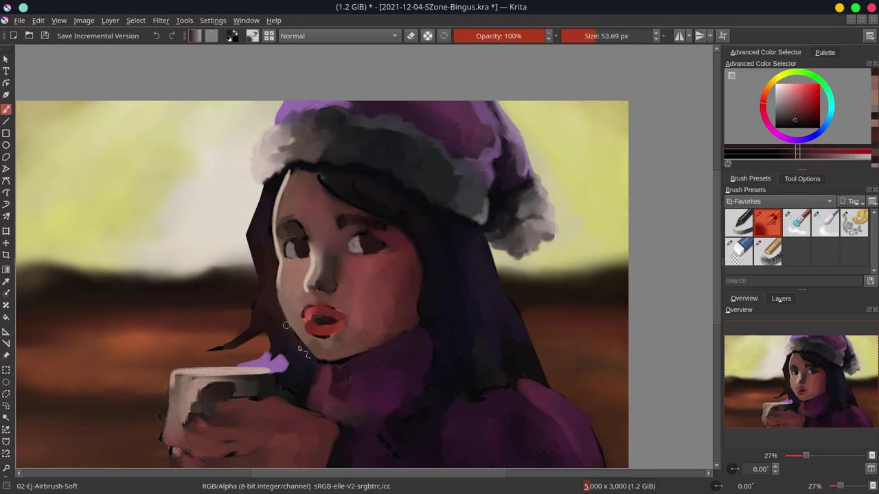
Add a light peach stroke along the nose and cheek edge.
ctrl+click(311, 414)
ctrl+click(306, 280)
drag(277, 289, 272, 289)
drag(277, 284, 278, 296)
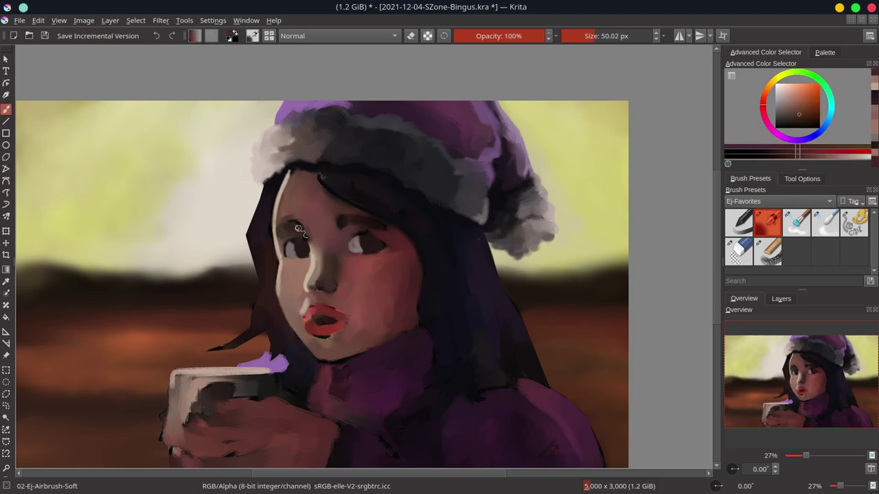
Sample a range of red-brown and skin tones from around the face.
ctrl+click(295, 275)
ctrl+click(282, 209)
ctrl+click(288, 177)
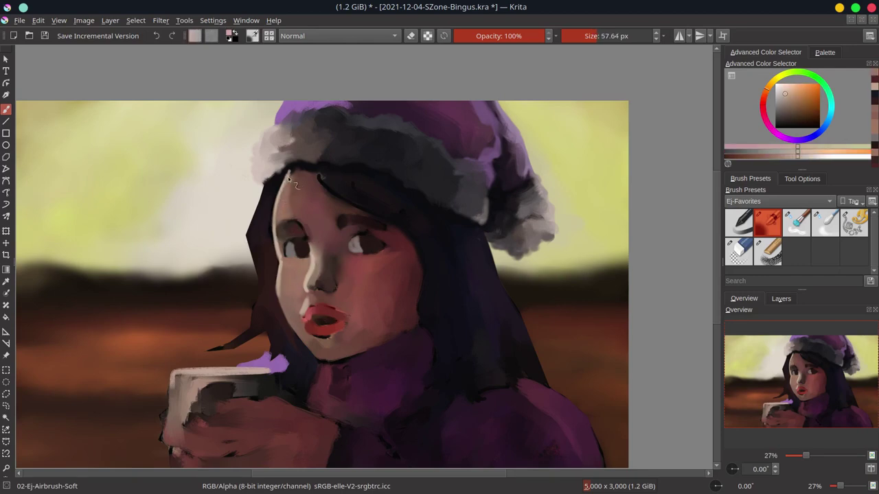
ctrl+click(302, 196)
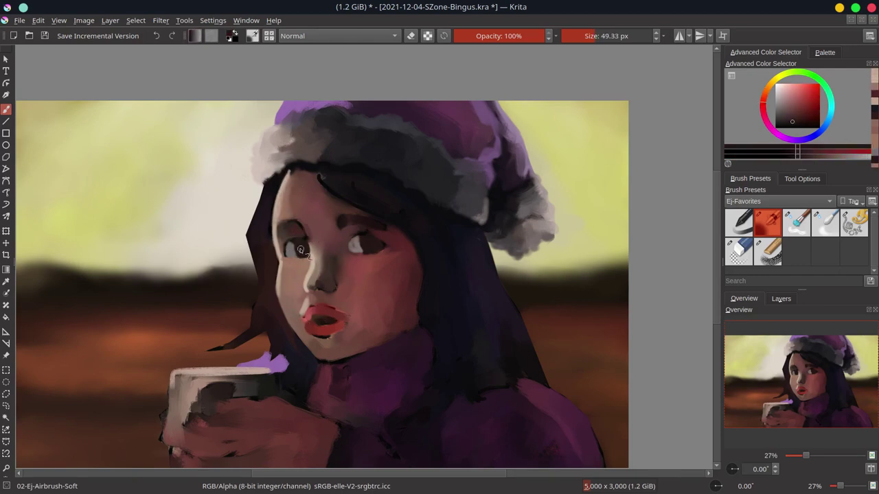
ctrl+click(344, 236)
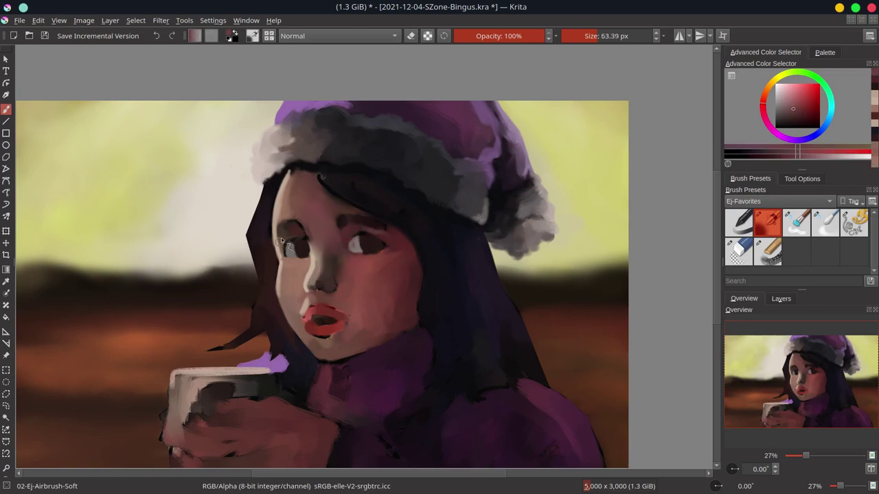
ctrl+click(365, 221)
ctrl+click(337, 226)
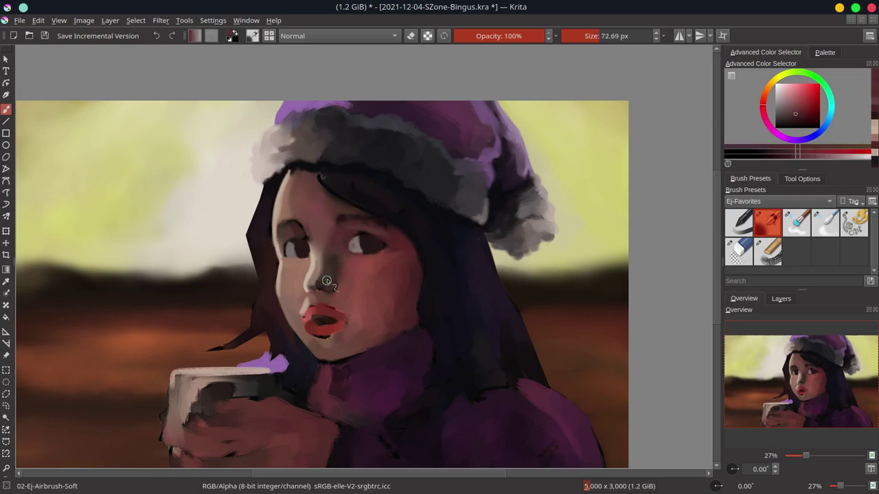
ctrl+click(343, 241)
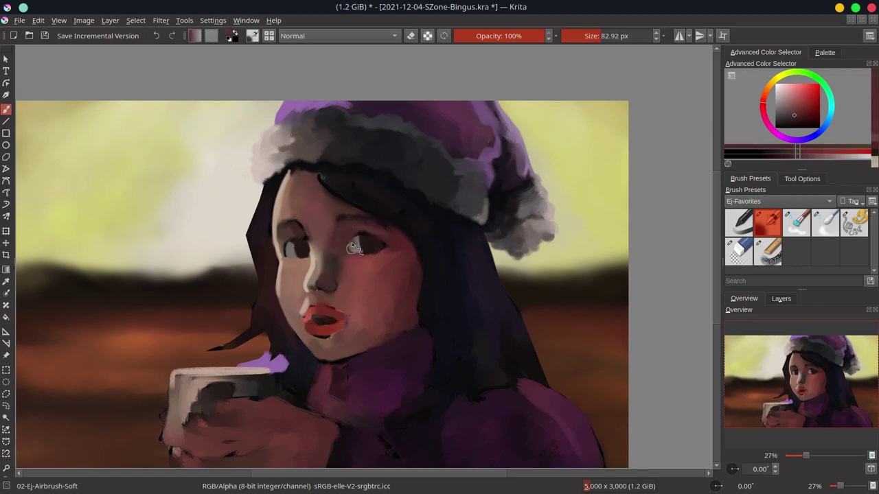
Sample a light tone and paint a highlight down the bridge of the nose.
ctrl+click(299, 270)
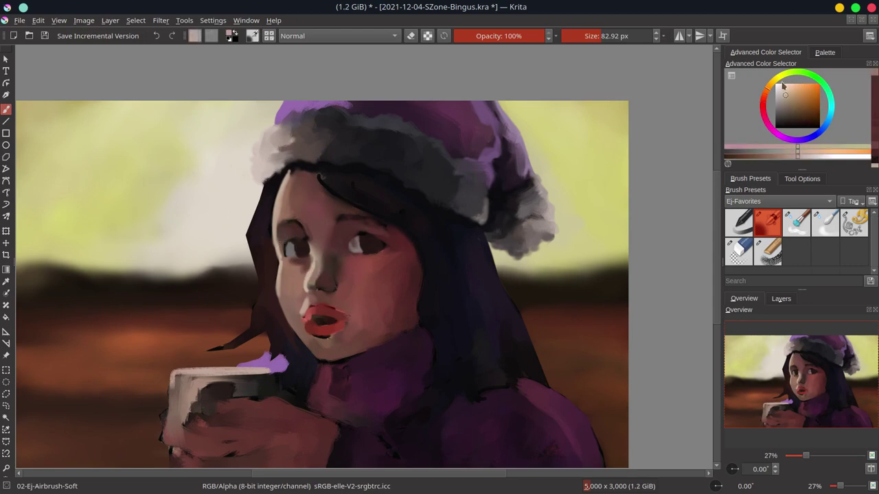
ctrl+click(317, 271)
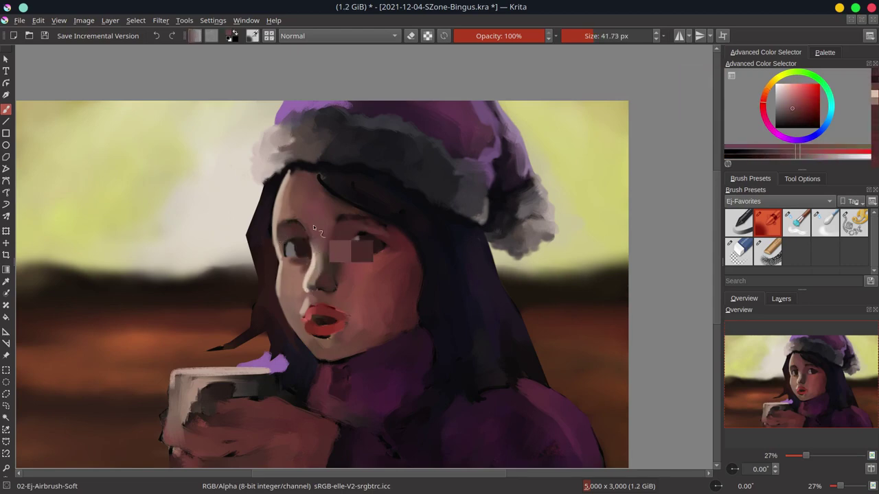
ctrl+click(347, 253)
ctrl+click(313, 227)
drag(312, 237, 309, 259)
Sample darker skin and red-brown shading tones from the face.
ctrl+click(324, 278)
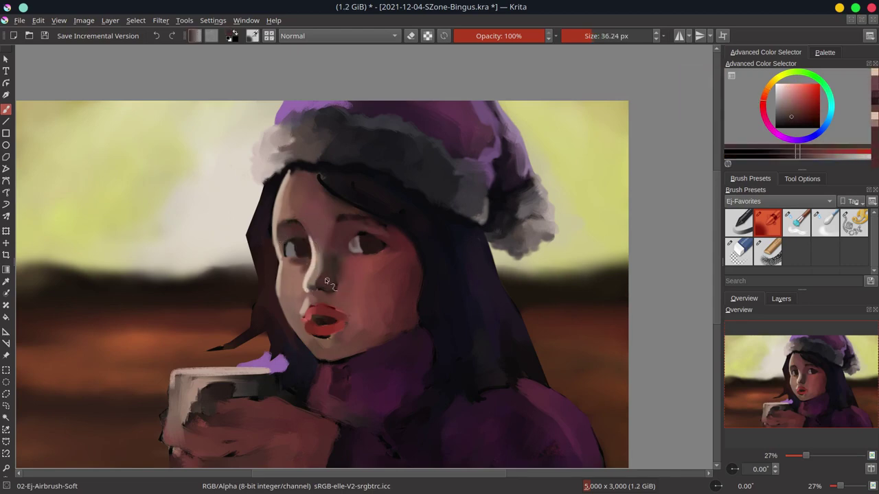
ctrl+click(325, 292)
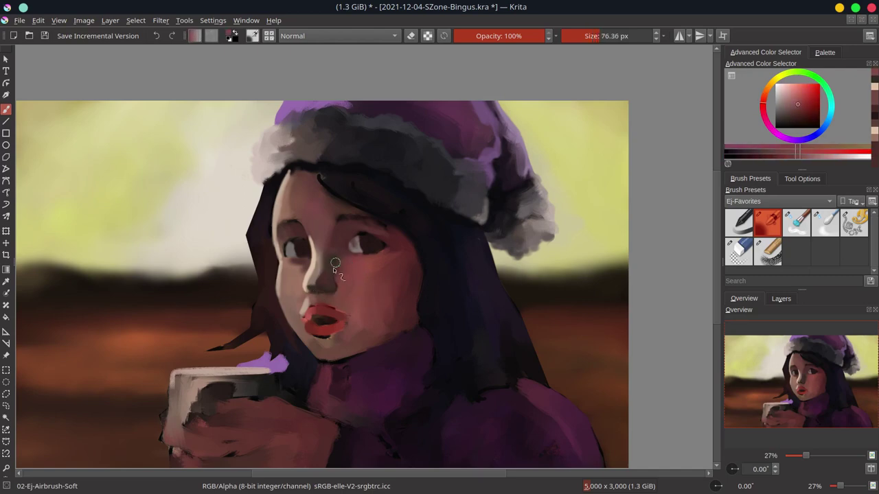
ctrl+click(342, 257)
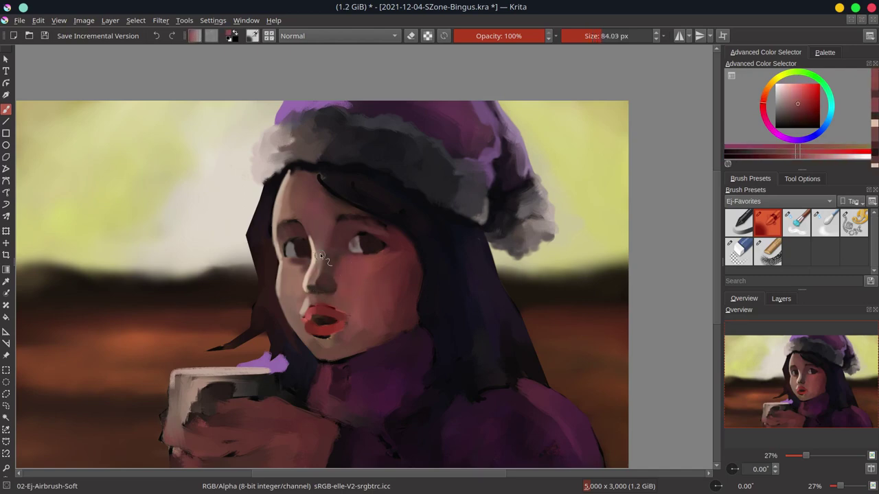
ctrl+click(318, 277)
ctrl+click(328, 230)
ctrl+click(382, 212)
ctrl+click(395, 226)
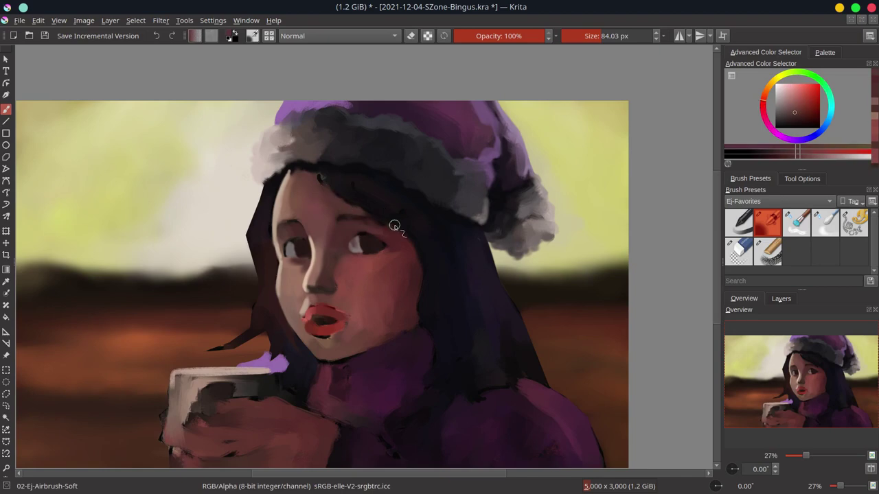
Fine-tune the cheek shading colour by sampling several skin shades from the cheek.
ctrl+click(356, 258)
ctrl+click(368, 274)
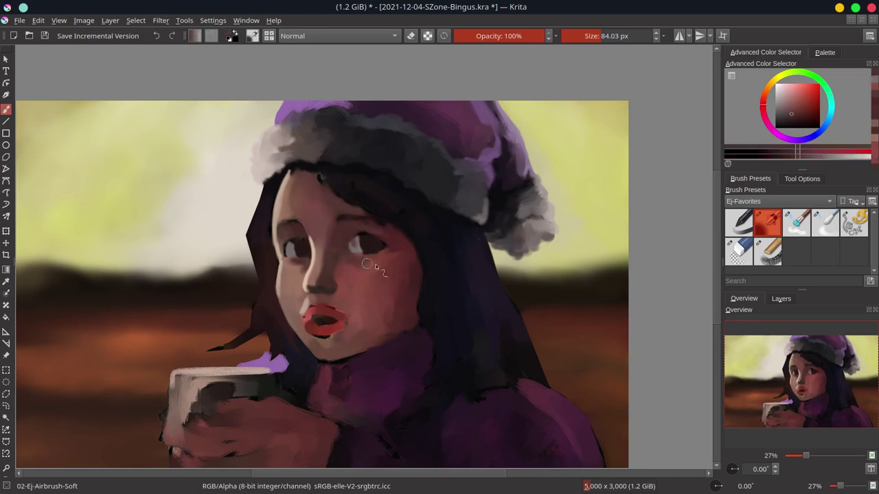
ctrl+click(270, 415)
ctrl+click(404, 281)
ctrl+click(352, 275)
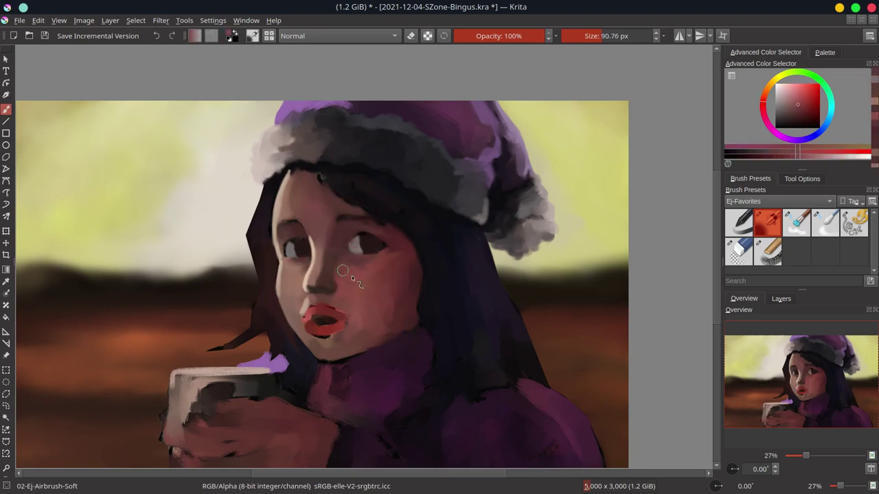
ctrl+click(377, 262)
ctrl+click(357, 279)
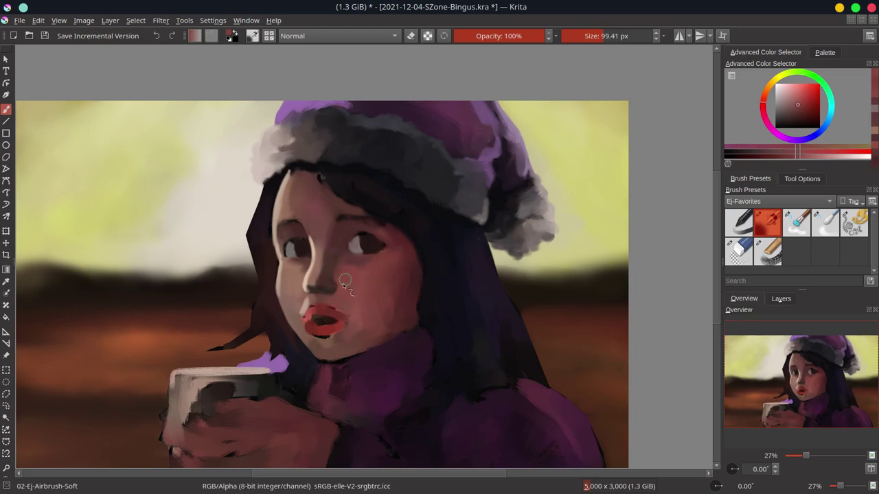
Sample skin colours near the mouth and chin, ending on a lighter pink tone.
ctrl+click(382, 262)
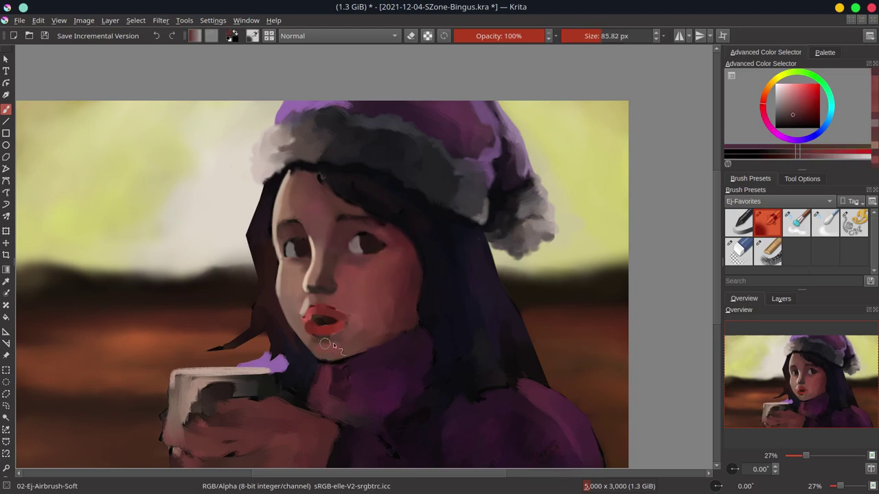
ctrl+click(407, 295)
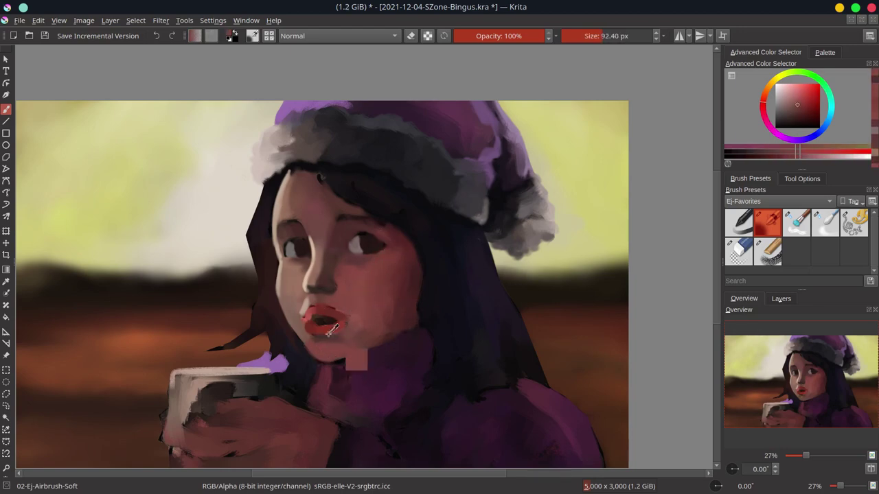
ctrl+click(367, 329)
ctrl+click(380, 325)
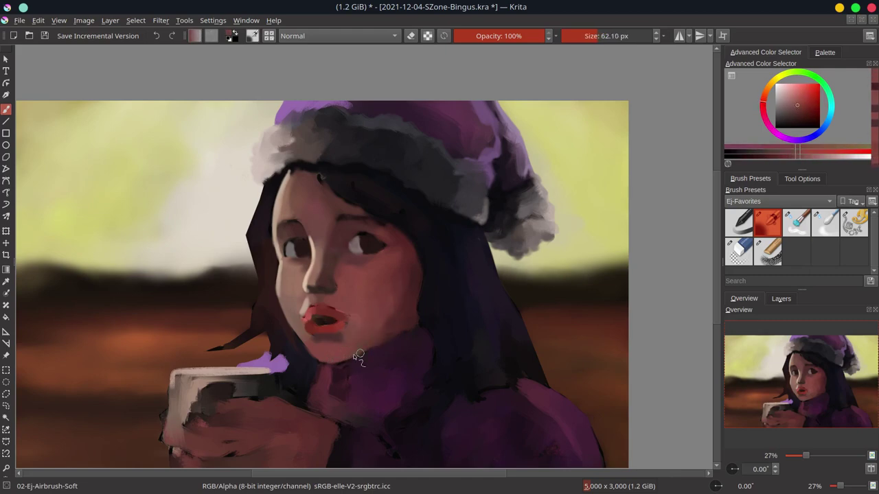
ctrl+click(307, 335)
ctrl+click(323, 343)
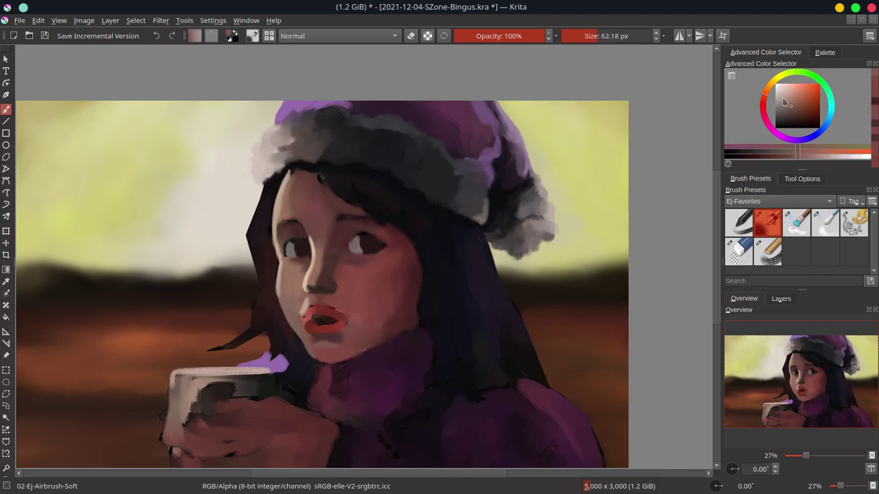
ctrl+click(327, 324)
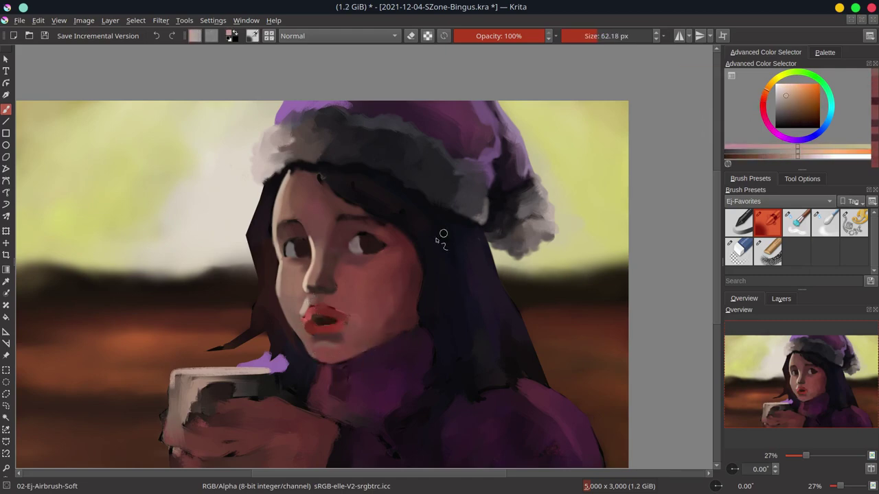
Sample a dark red and the sweater's dark purple, then save the painting.
ctrl+click(309, 339)
ctrl+click(394, 340)
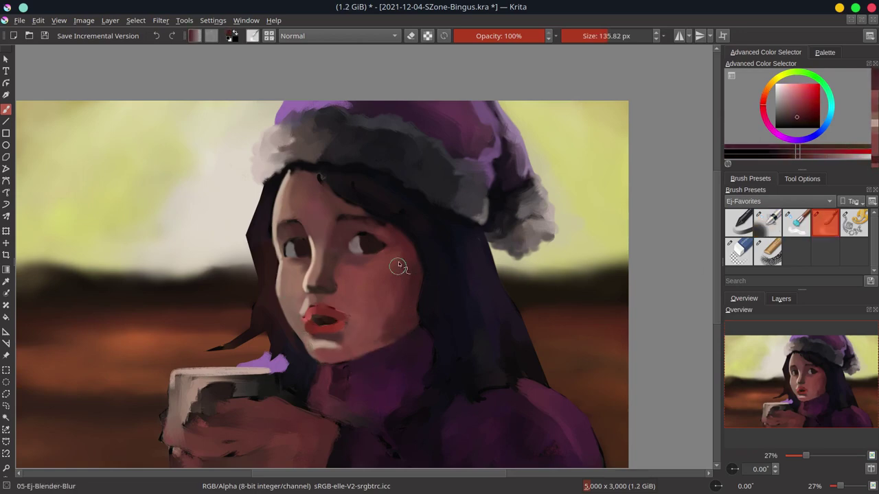
ctrl+click(392, 352)
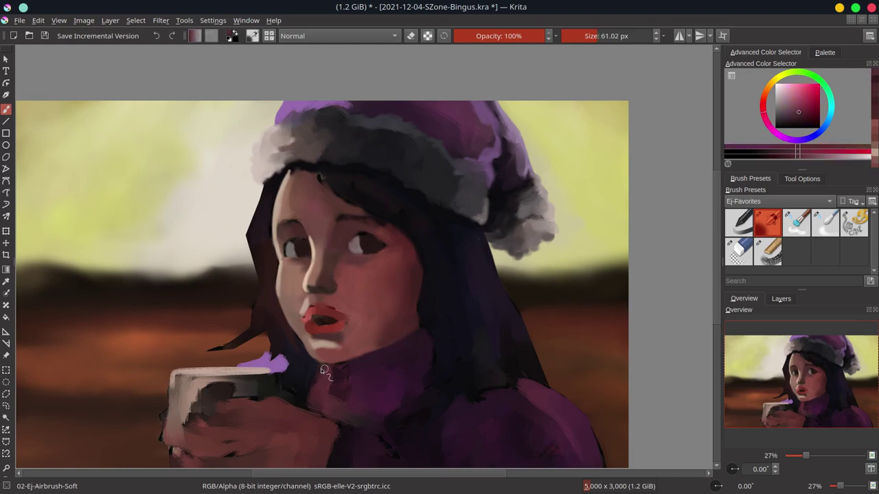
ctrl+click(283, 361)
key(ctrl+s)
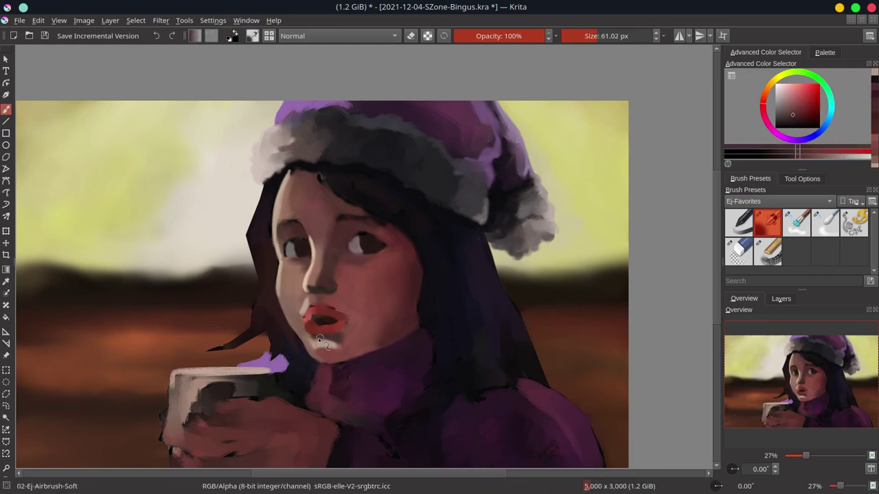
Paint a light pink stroke on the left cheek with a smaller brush and save.
ctrl+click(339, 340)
ctrl+click(308, 279)
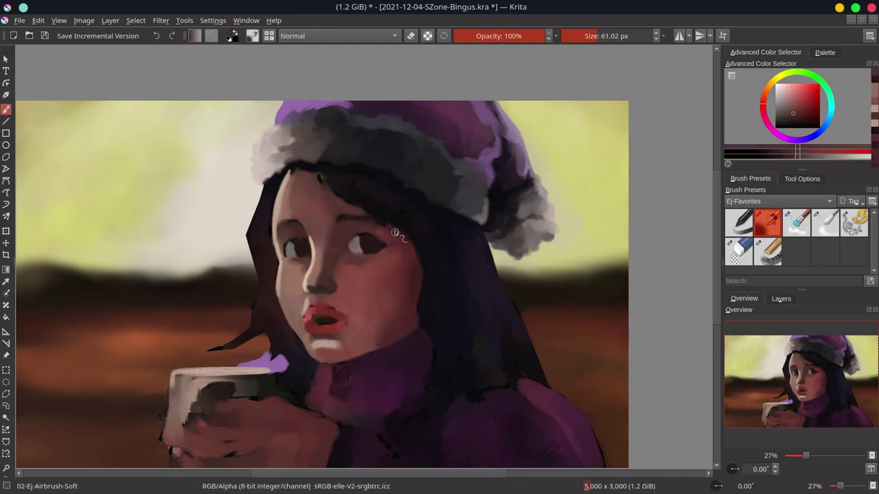
click(783, 91)
key(bracketleft)
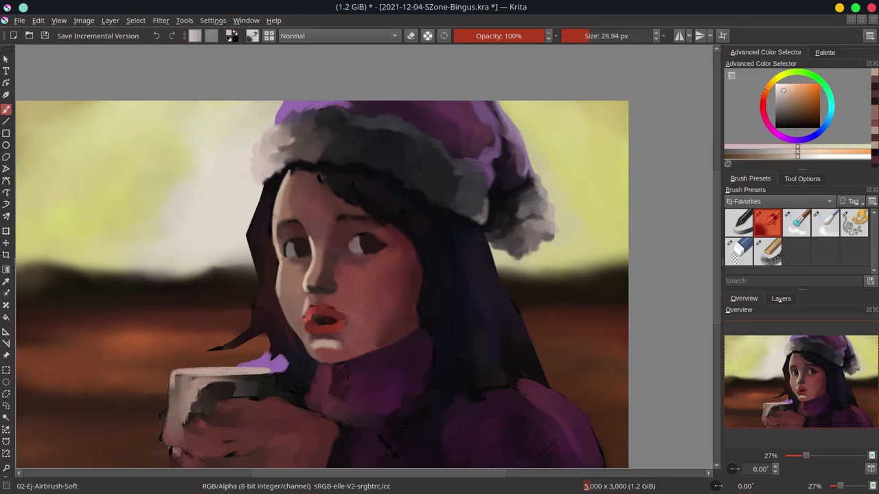
key(bracketleft)
drag(274, 203, 278, 288)
key(ctrl+s)
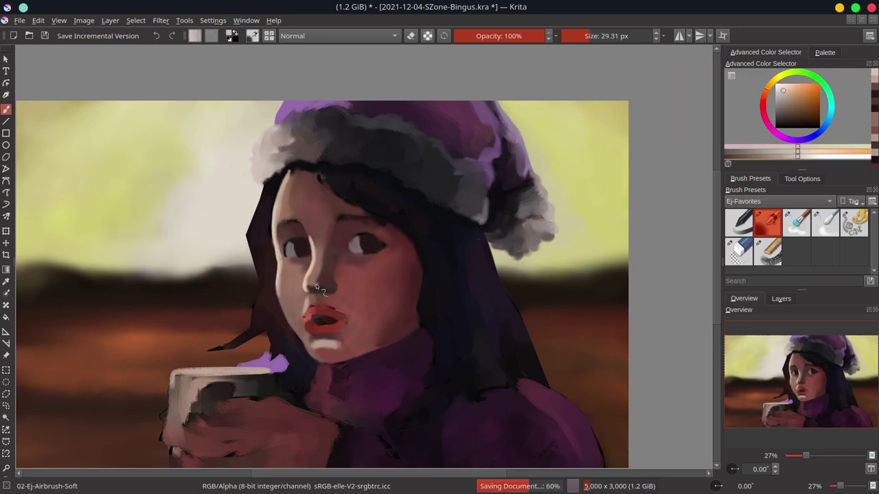
Cover the pale chin highlight below the lips with muted red-brown and save.
ctrl+click(327, 350)
key(bracketright)
drag(327, 350, 338, 353)
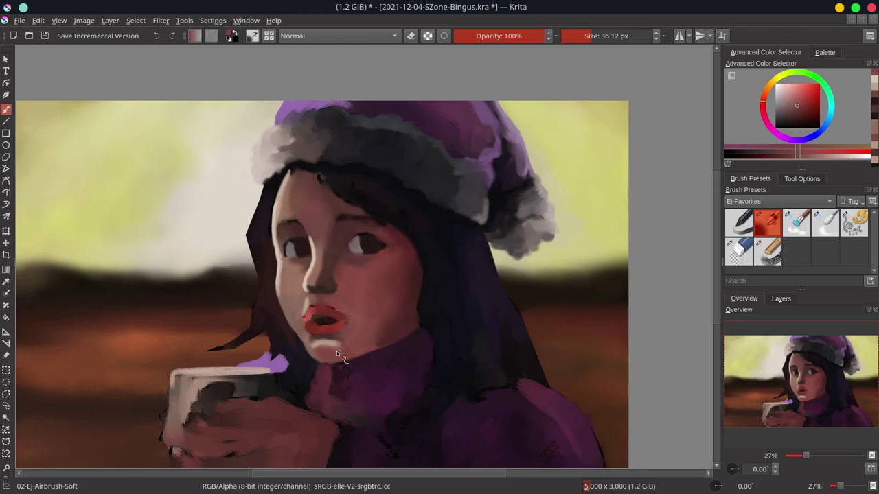
key(ctrl+s)
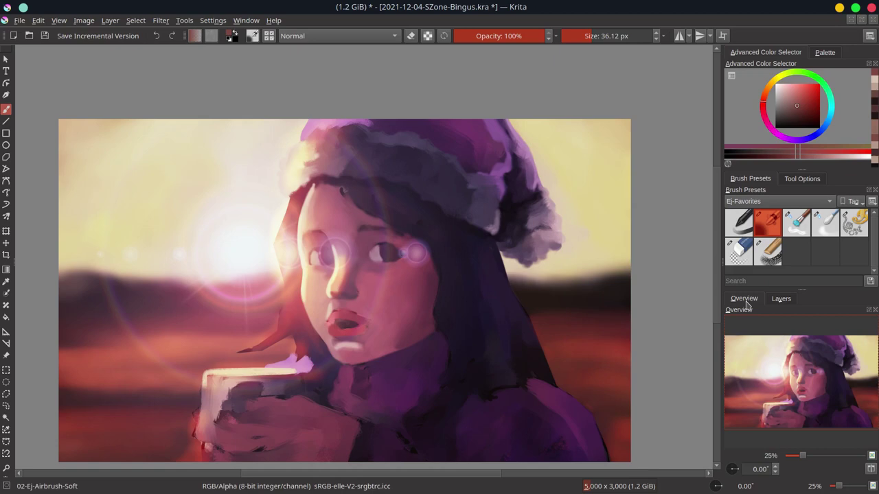
Show the Layers list and hide the final-overlay light-flare layer.
click(780, 299)
click(729, 382)
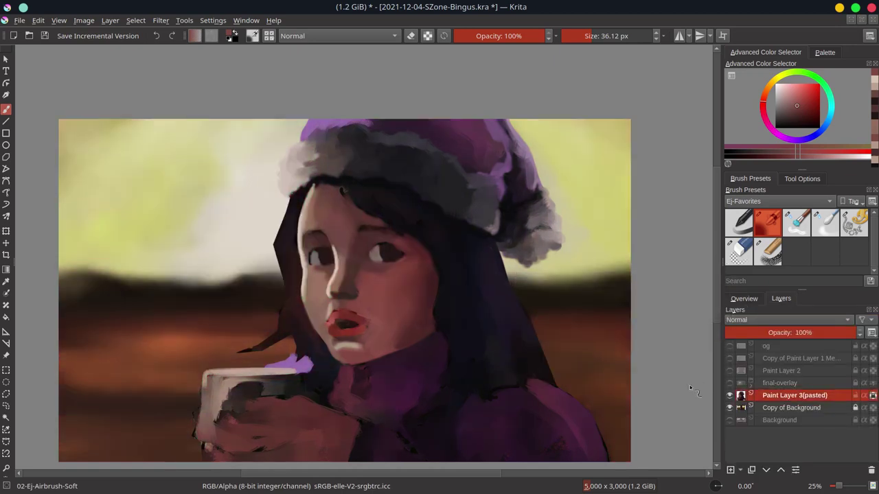
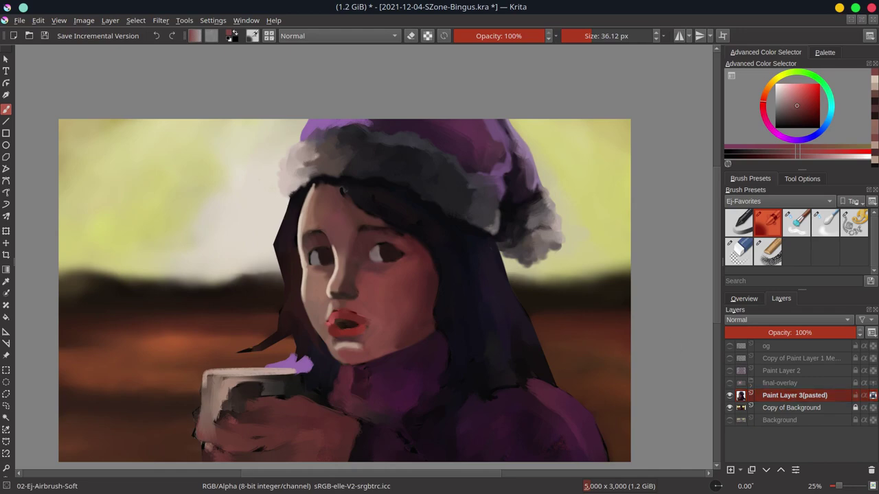
Save the painting, zoom into the face and pick dark eye tones with a smaller brush.
key(ctrl+s)
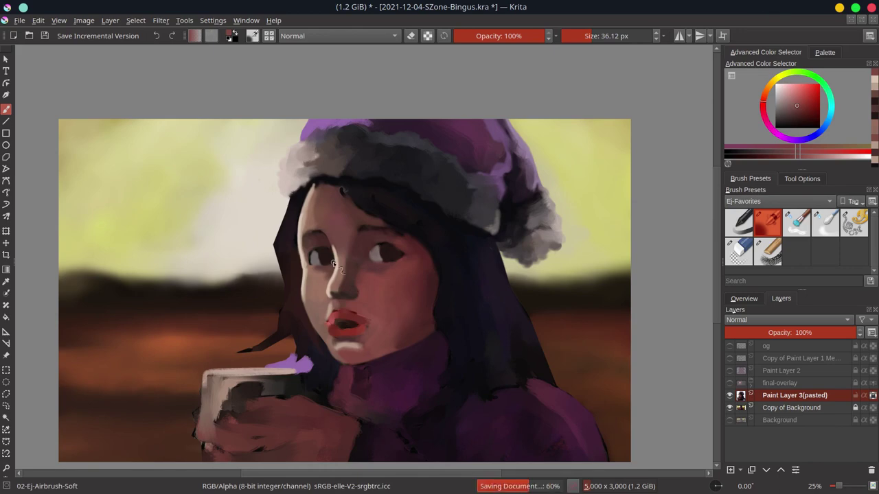
scroll(334, 267, up, 3)
ctrl+click(323, 237)
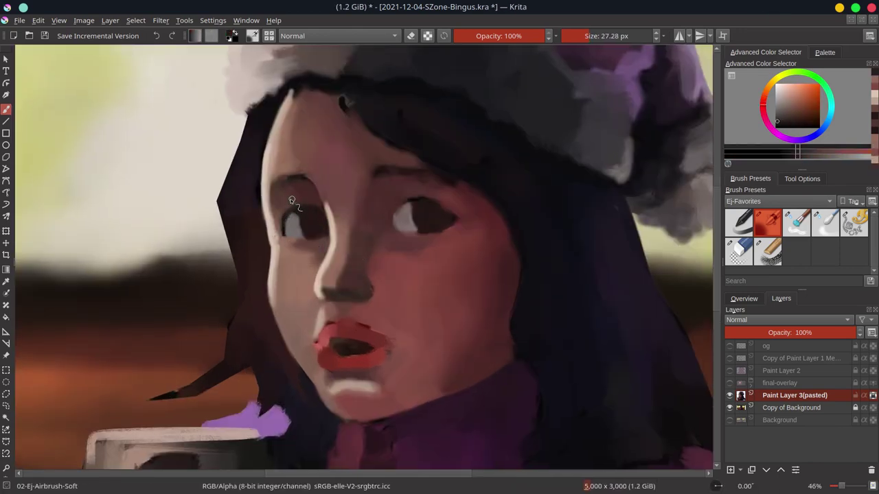
ctrl+click(557, 167)
key(bracketleft)
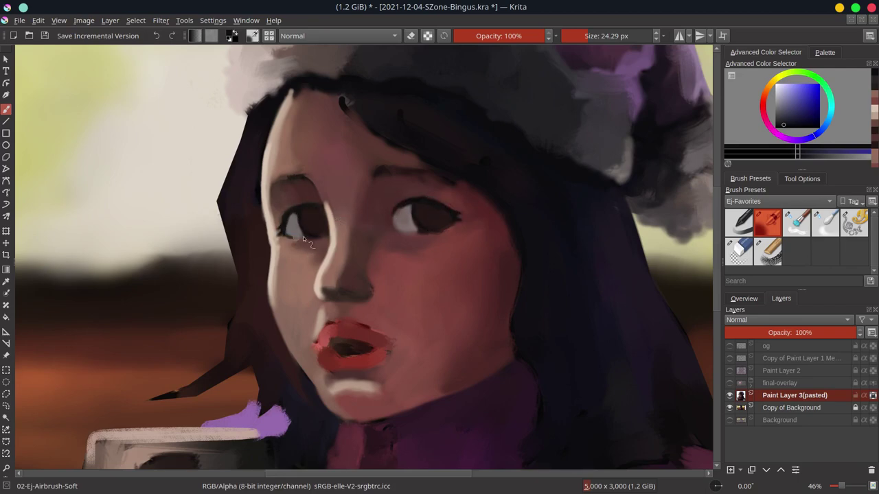
Sample olive-yellow from the face and paint golden flecks into the right iris.
ctrl+click(449, 224)
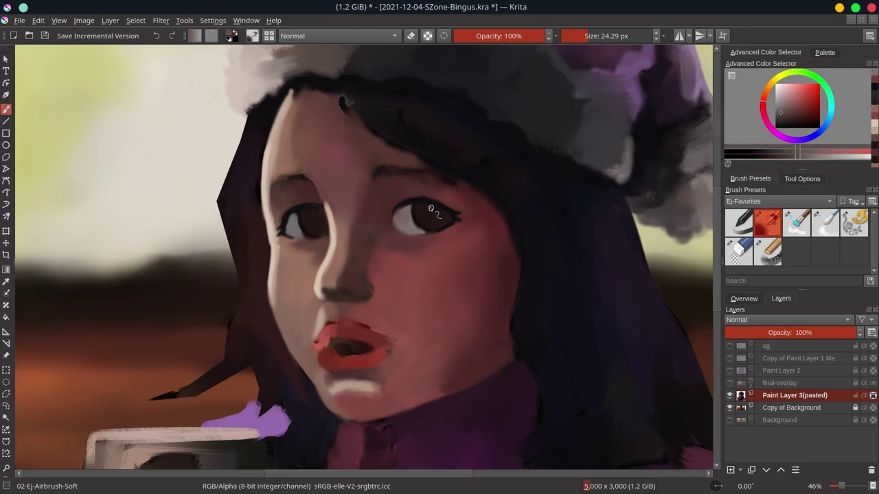
ctrl+click(412, 192)
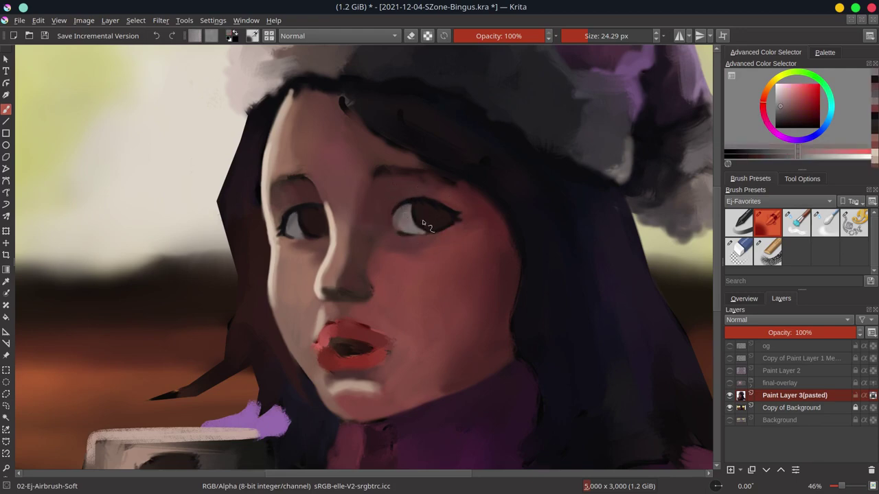
ctrl+click(309, 227)
drag(311, 222, 327, 222)
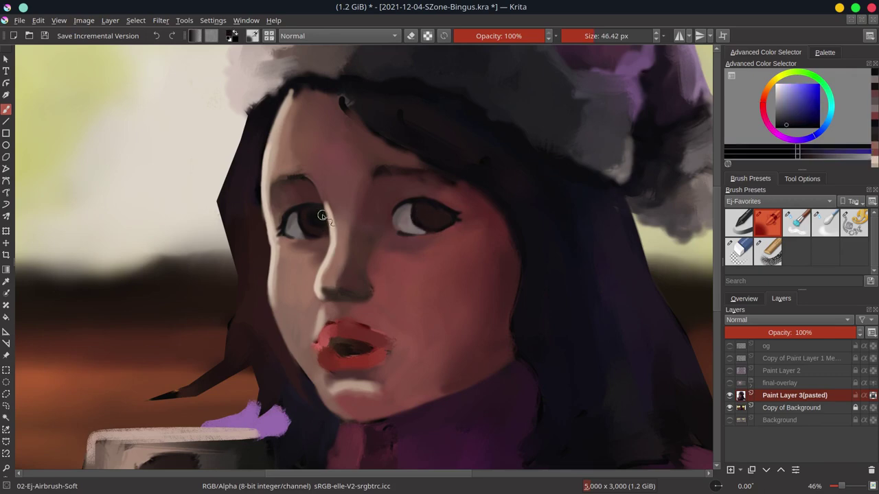
ctrl+click(425, 206)
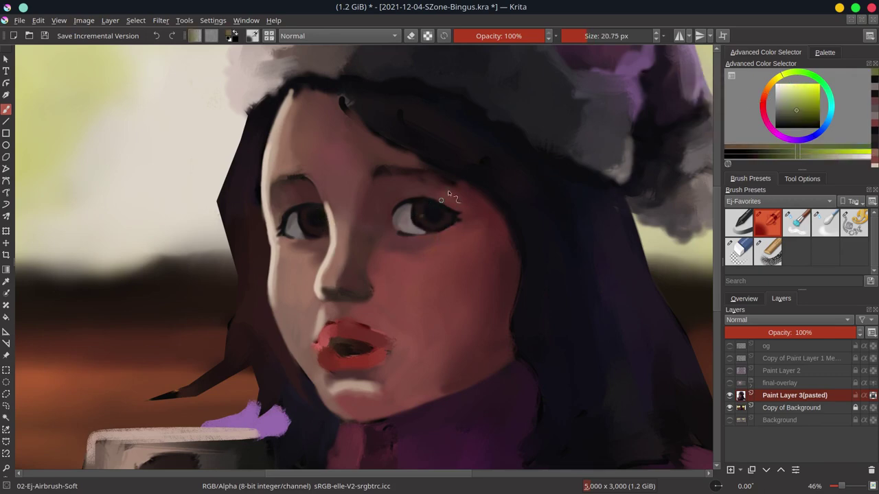
drag(457, 199, 433, 223)
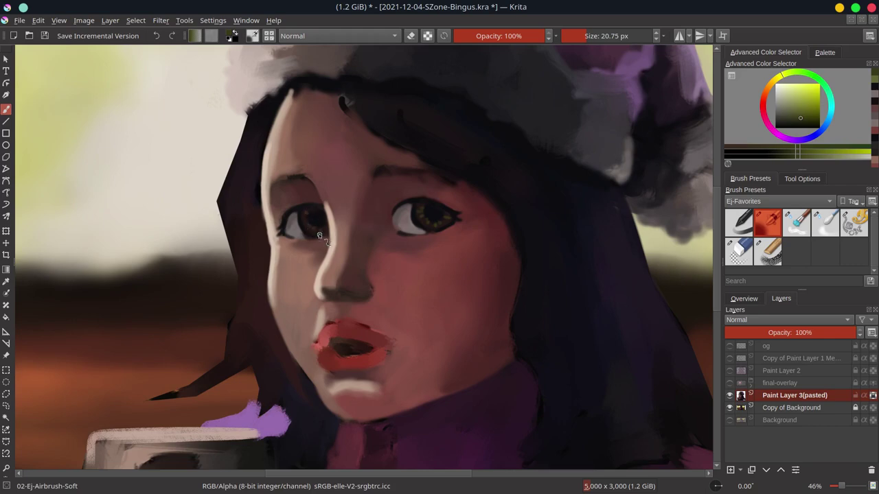
ctrl+click(645, 122)
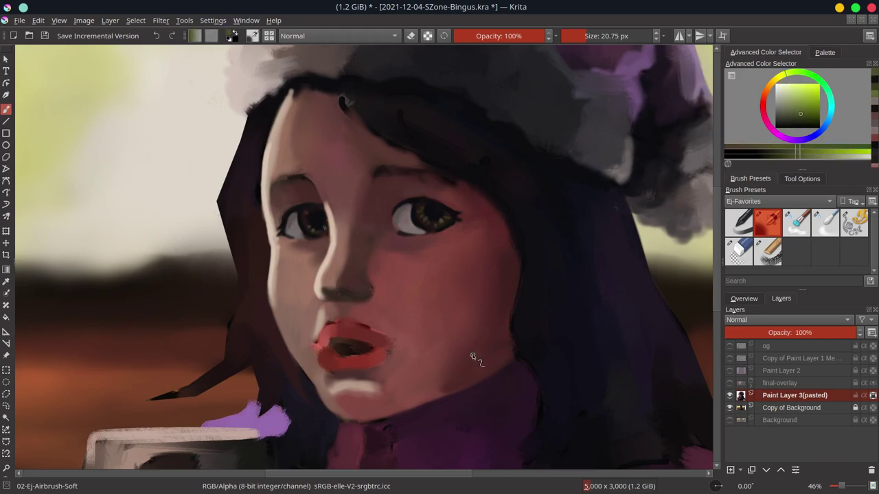
Darken both eyebrows with dark purple strokes, then resample a reddish-brown skin tone.
ctrl+click(512, 149)
drag(300, 176, 269, 180)
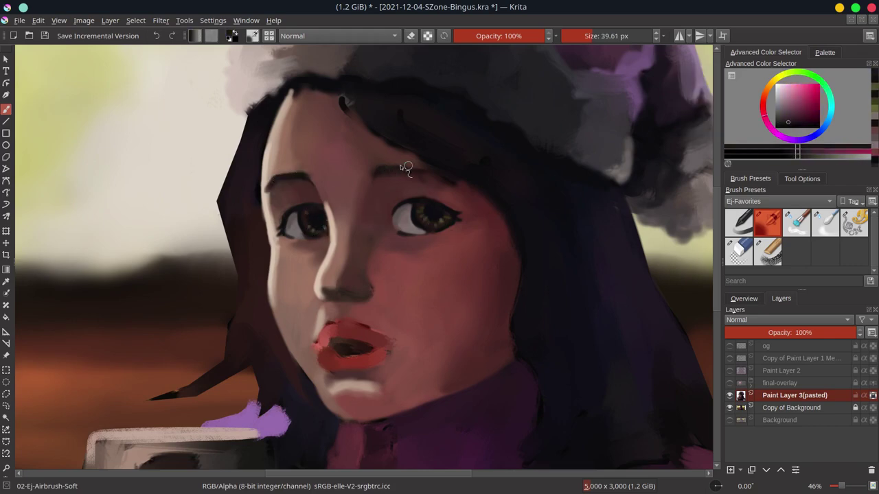
drag(397, 172, 443, 172)
ctrl+click(362, 141)
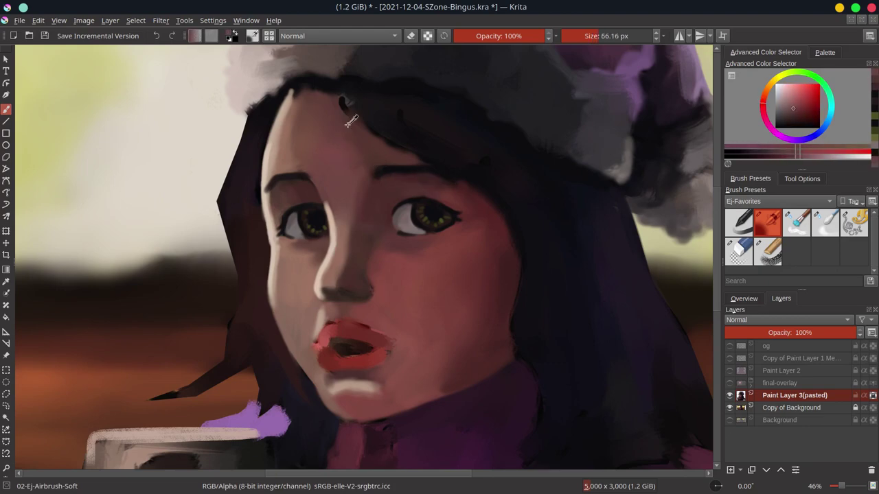
ctrl+click(379, 293)
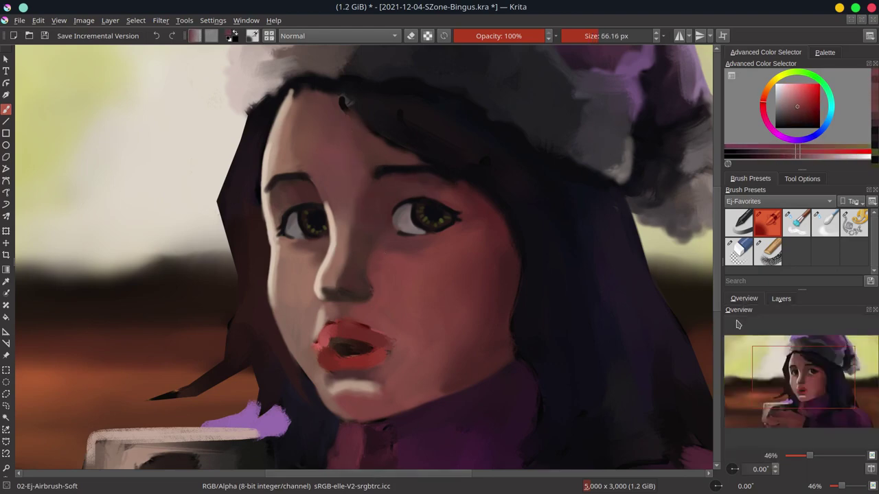
Shrink the brush and add a lighter red stroke along the lower lip.
ctrl+click(417, 221)
drag(418, 222, 437, 138)
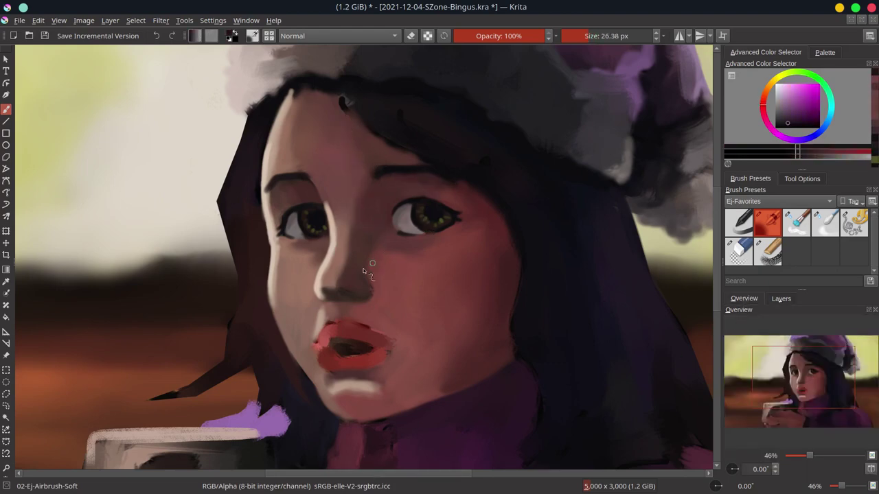
ctrl+click(323, 343)
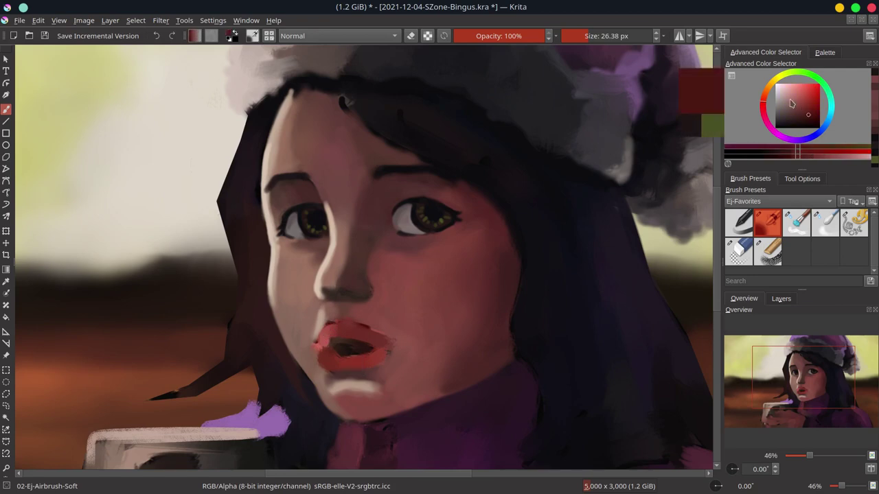
ctrl+click(316, 344)
mouse_move(317, 356)
mouse_down()
mouse_move(346, 360)
mouse_move(334, 352)
mouse_move(360, 348)
mouse_move(357, 366)
mouse_up()
Darken the mouth interior, then repaint the lower lip in a darker red.
ctrl+click(342, 347)
ctrl+click(340, 347)
ctrl+click(338, 390)
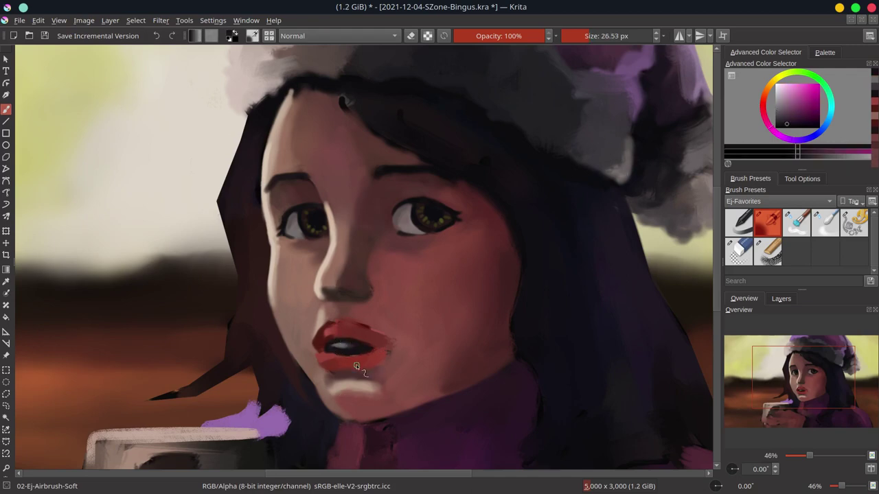
ctrl+click(378, 347)
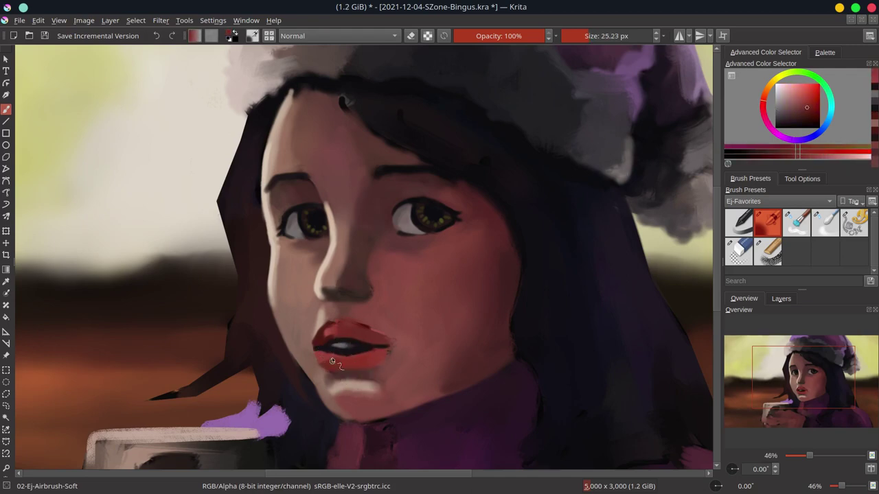
ctrl+click(332, 361)
drag(343, 358, 374, 360)
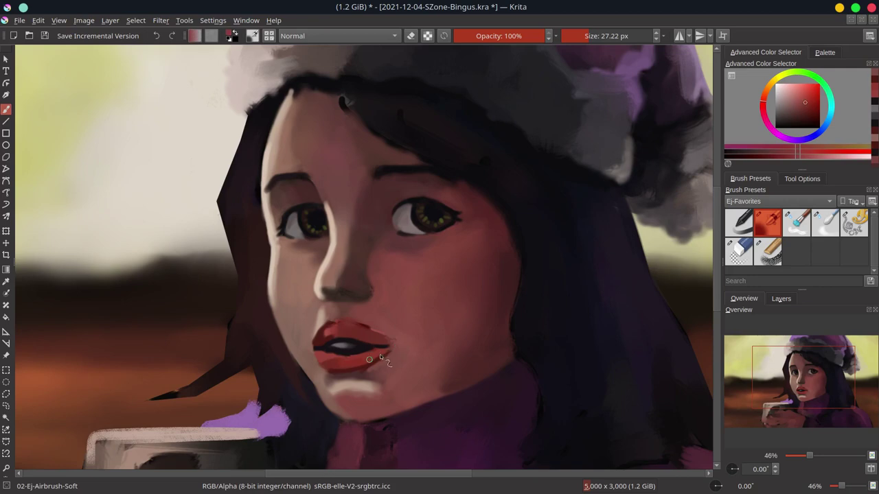
Reshape the upper lip's left edge and right corner with sampled lip reds.
ctrl+click(329, 360)
ctrl+click(333, 325)
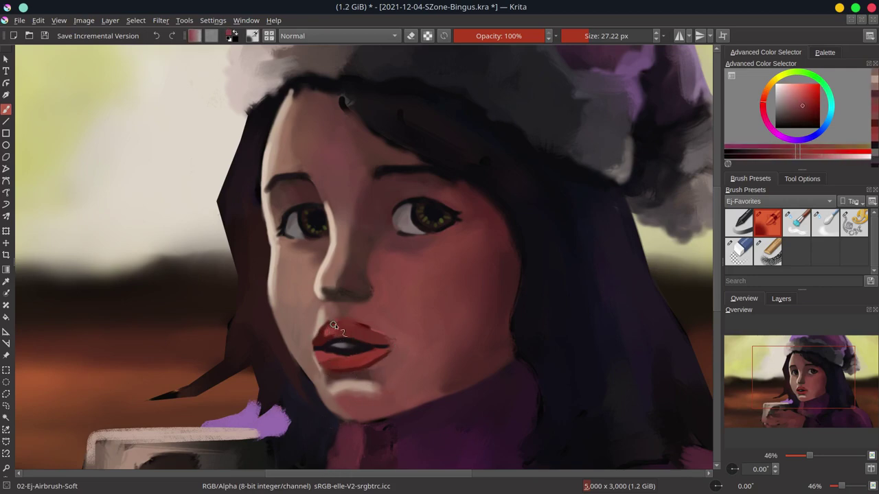
ctrl+click(319, 347)
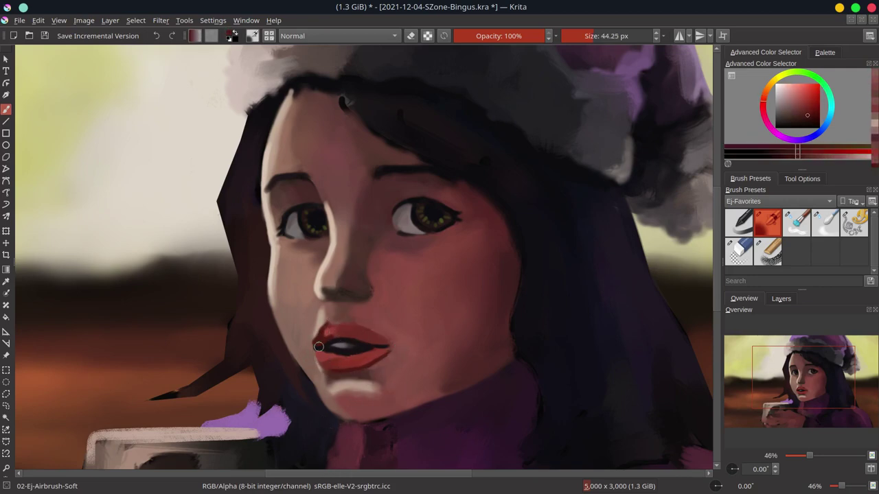
ctrl+click(316, 352)
drag(314, 350, 395, 343)
ctrl+click(384, 343)
ctrl+click(346, 334)
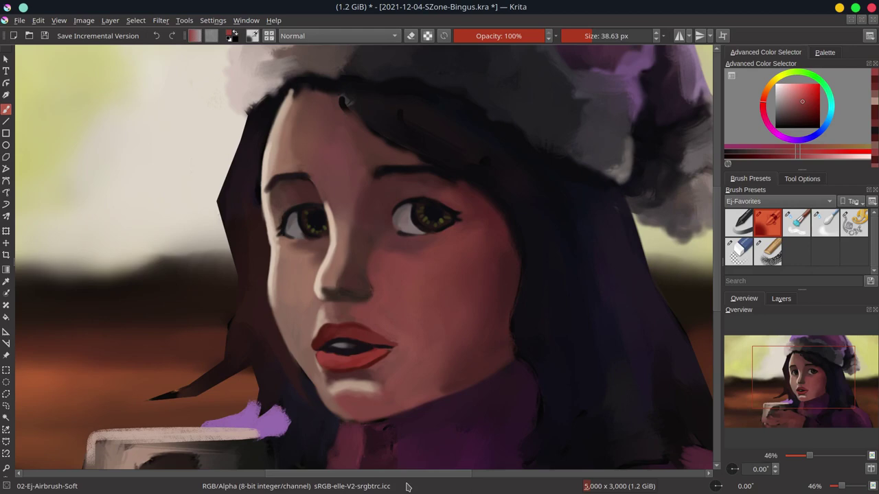
Darken the nostrils and dab light highlights onto both eyes and the lower lip.
ctrl+click(425, 211)
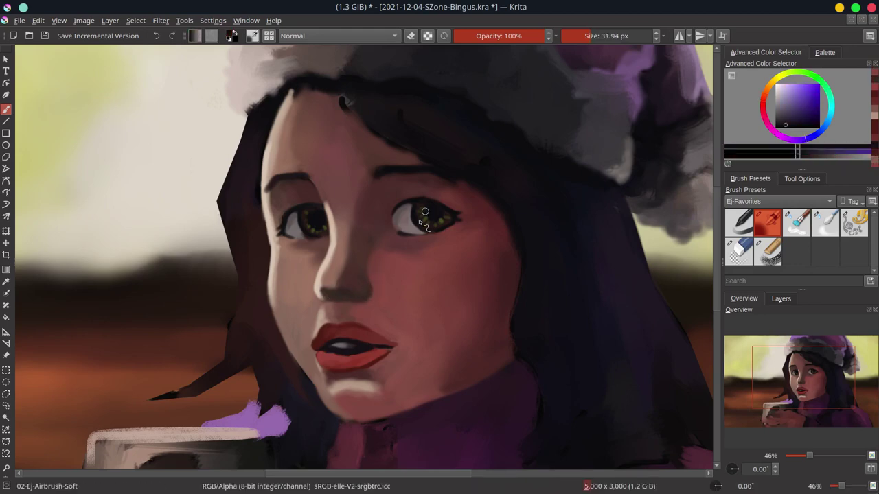
ctrl+click(323, 294)
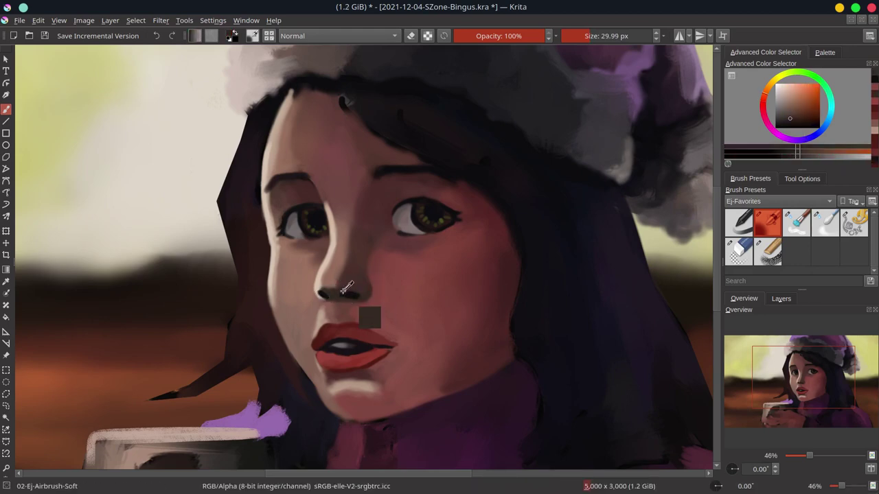
ctrl+click(364, 274)
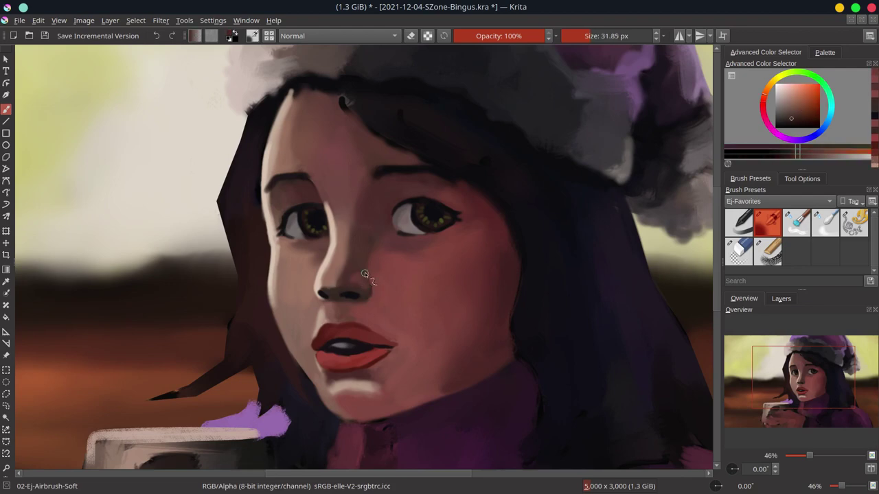
drag(408, 218, 423, 215)
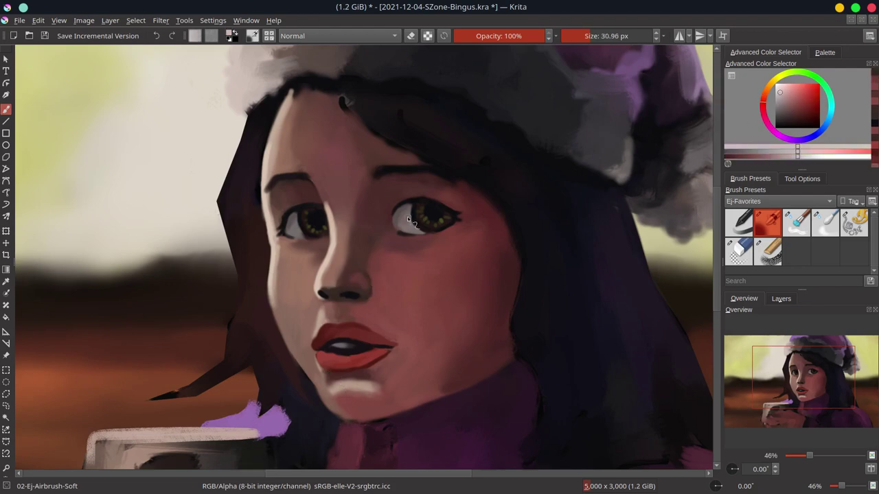
drag(294, 225, 306, 221)
drag(325, 359, 344, 357)
Save the painting and review it through the overview thumbnail.
key(ctrl+s)
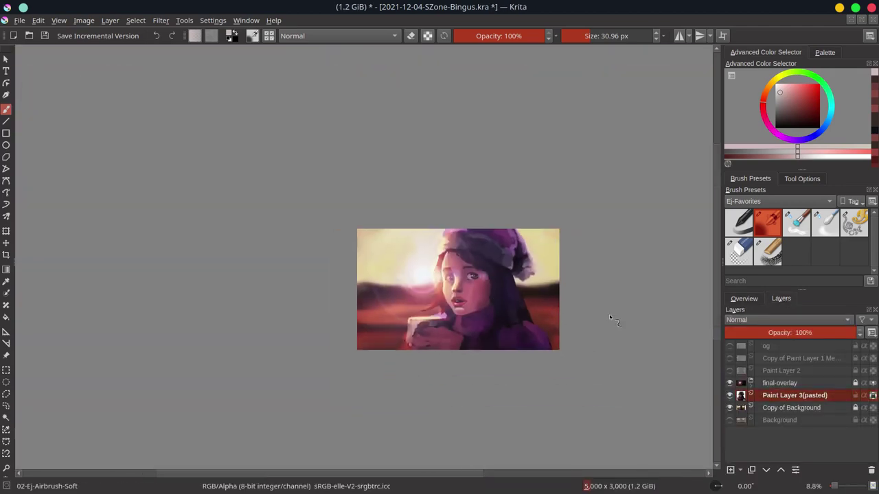
click(744, 299)
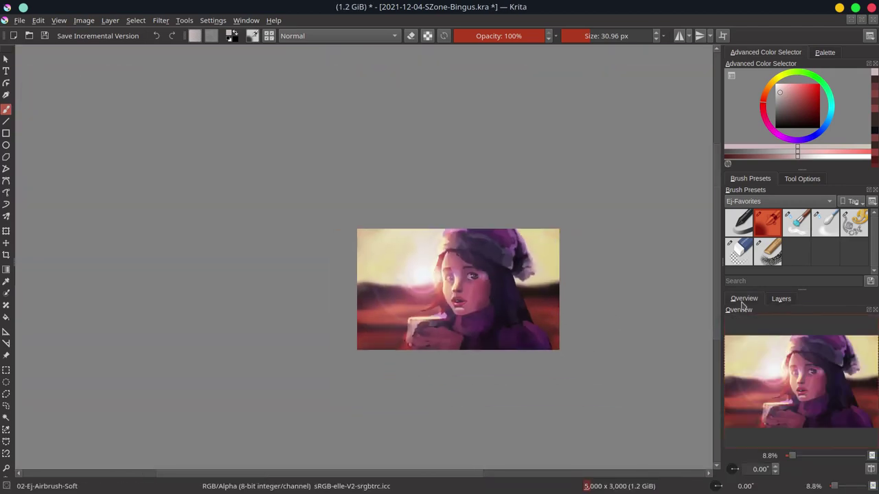
key(ctrl+s)
Compare the portrait with the final-overlay layer on and off, leaving it hidden.
click(781, 299)
click(729, 397)
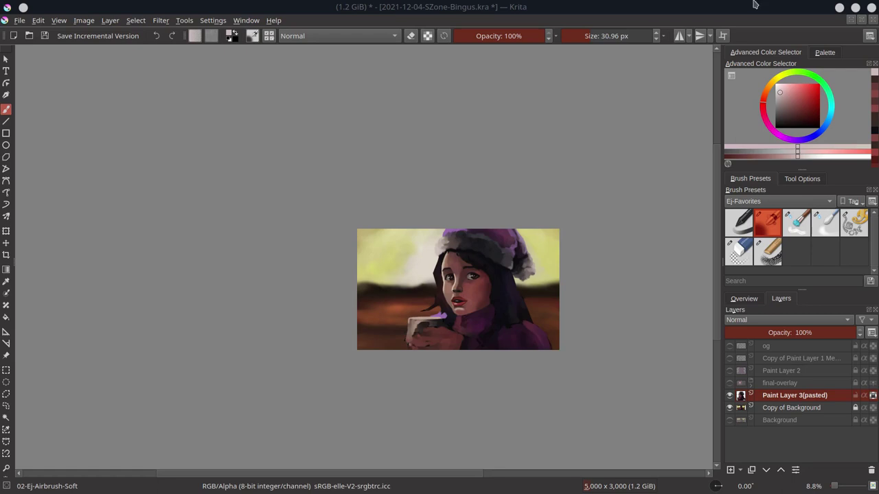
click(730, 383)
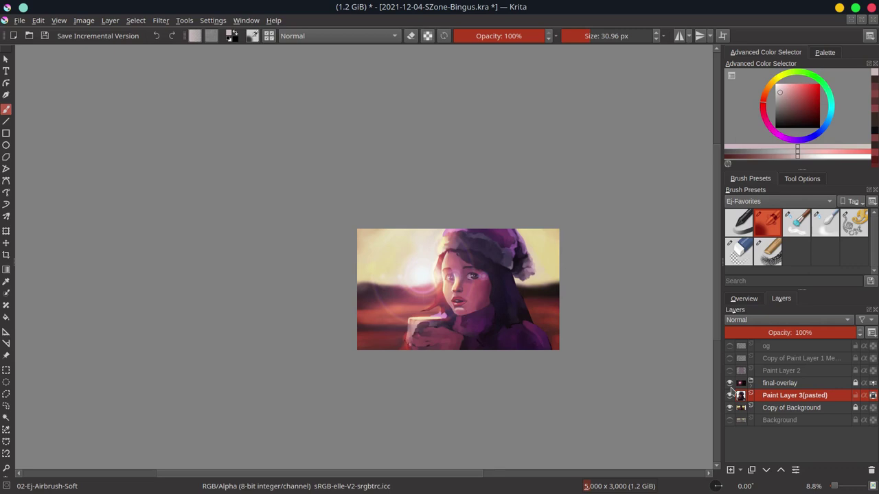
click(730, 382)
Erase the purple blob beside the cup and add purple strokes on the sleeve.
click(738, 252)
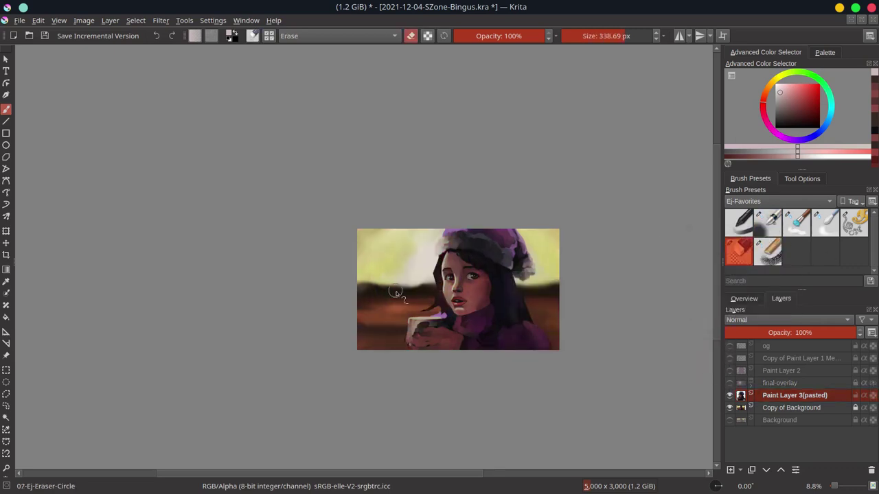
scroll(419, 318, up, 4)
mouse_move(462, 291)
mouse_down()
mouse_move(484, 302)
mouse_move(509, 362)
mouse_move(438, 396)
mouse_move(519, 408)
mouse_up()
key(slash)
drag(318, 415, 326, 410)
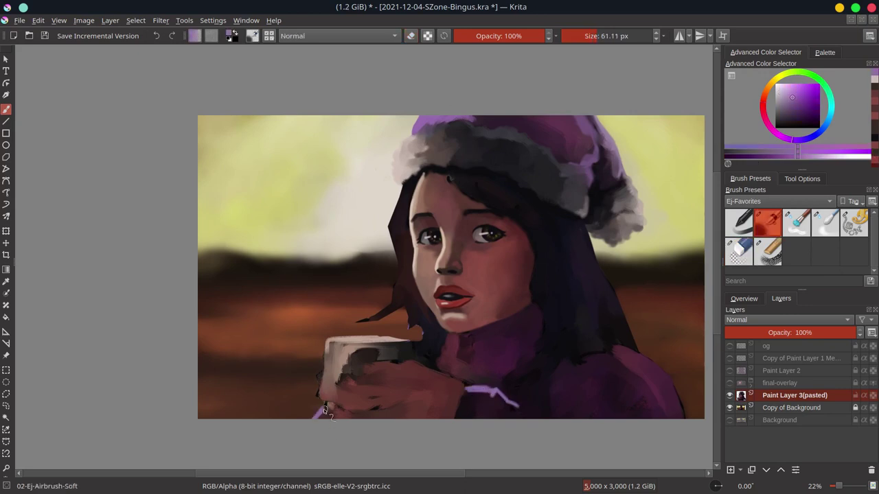
Paint dark shadows into the hair on the right side and beside the cheek.
key(k)
key(k)
key(k)
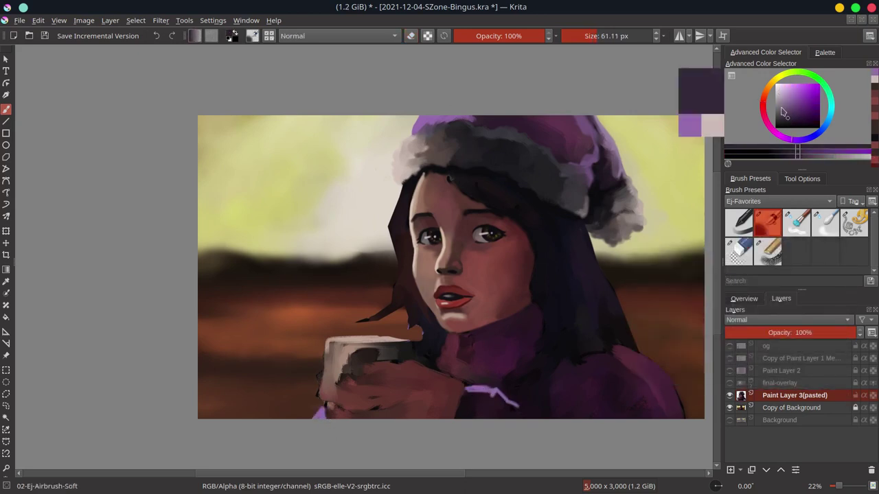
key(bracketright)
drag(582, 224, 628, 347)
key(k)
key(bracketright)
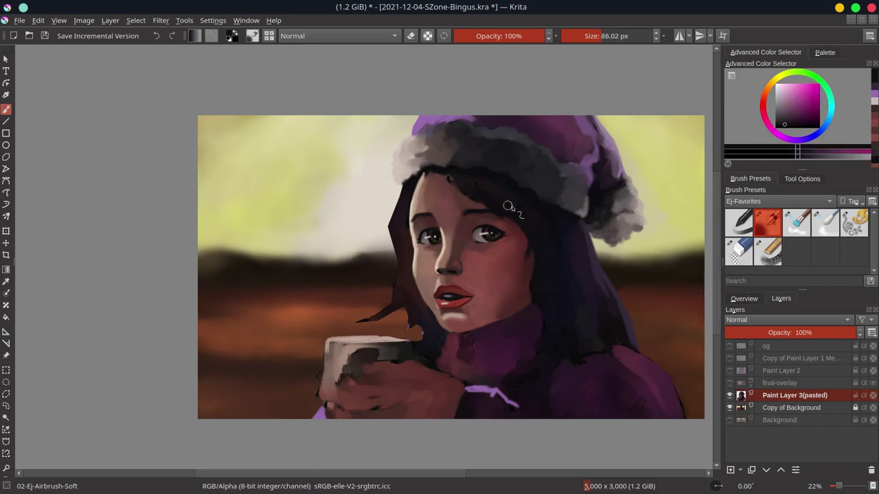
drag(519, 223, 541, 254)
key(k)
key(bracketleft)
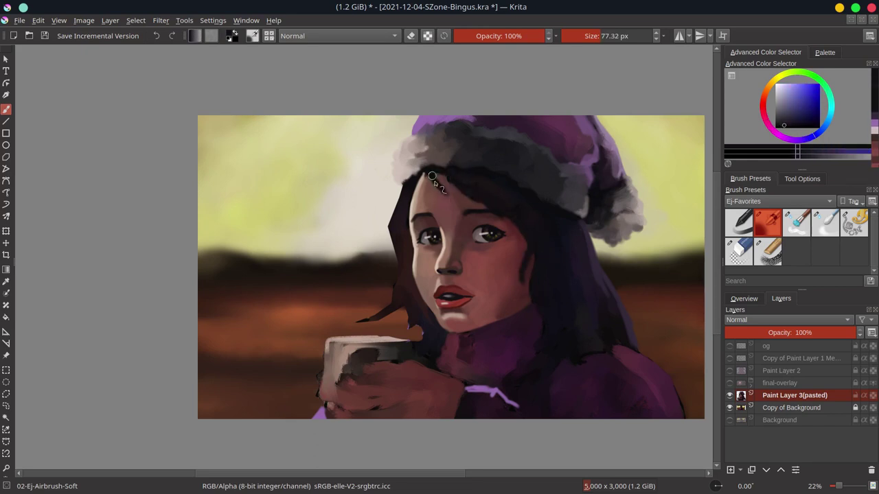
Sample darker purples and magentas, resize the brush, and make Copy of Background active.
ctrl+click(481, 196)
key(bracketleft)
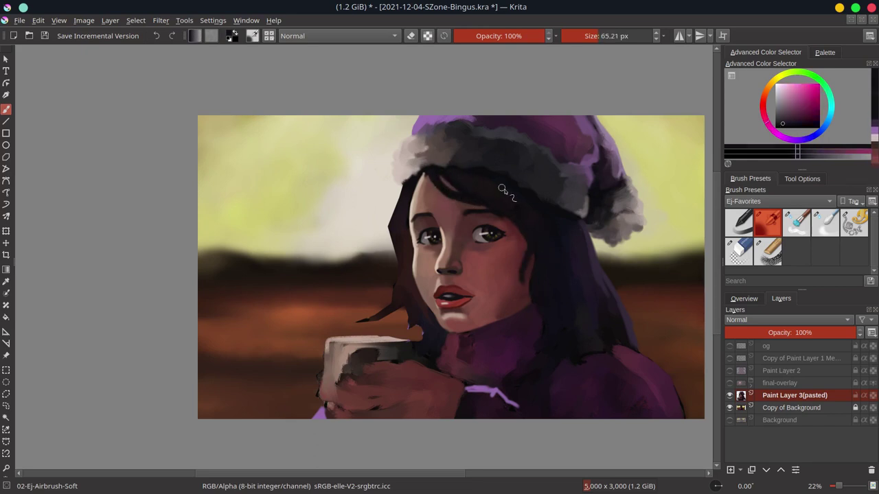
key(bracketright)
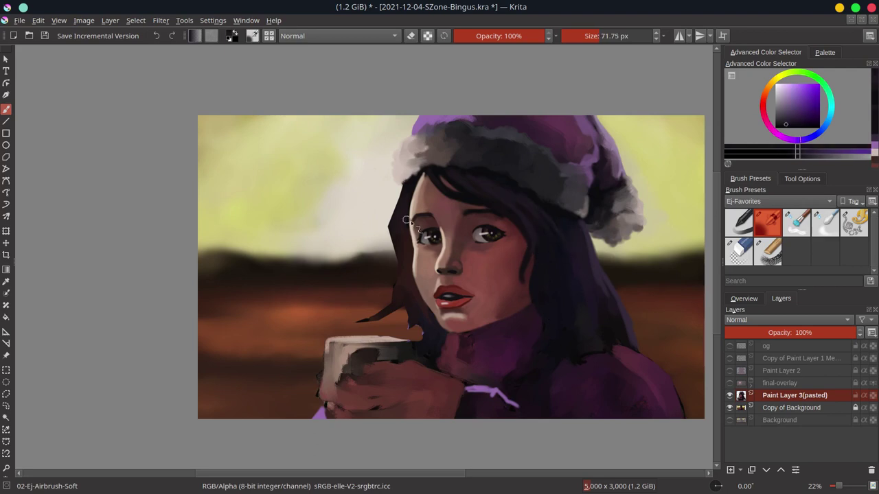
key(l)
ctrl+click(621, 328)
key(bracketright)
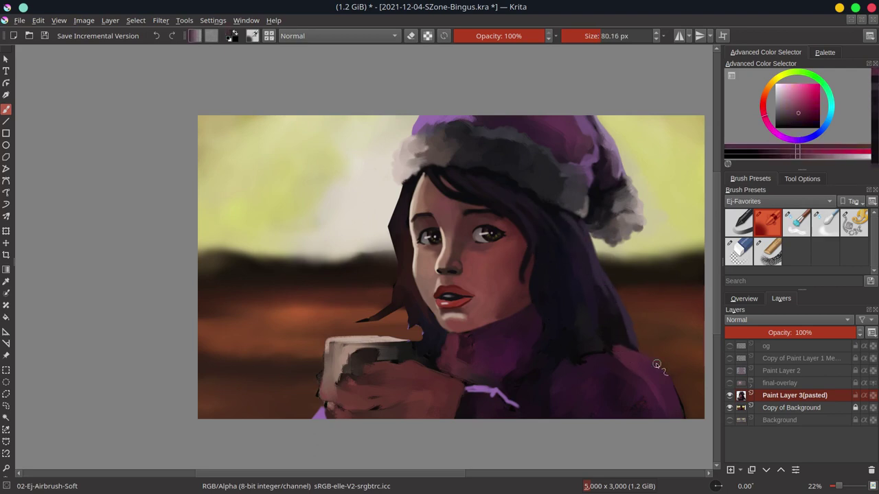
key(Page_Down)
ctrl+click(685, 397)
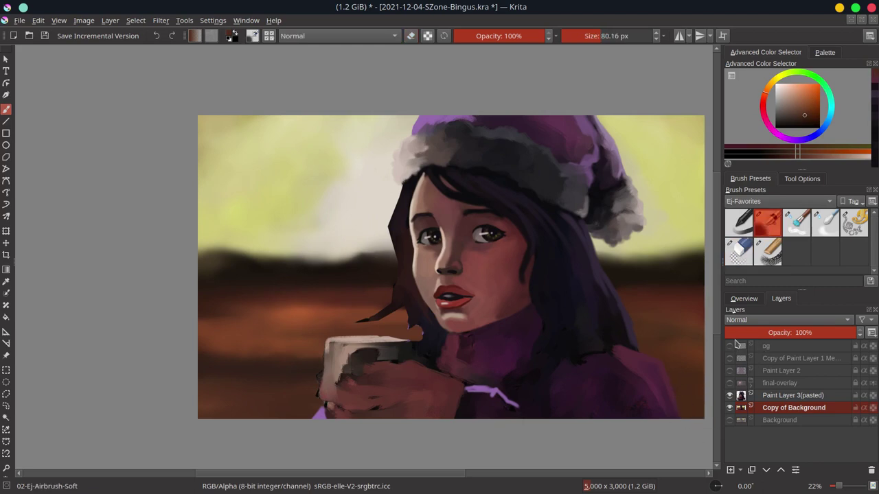
Try an erase stroke on the background layer, undo it, and switch to a blending blur brush.
key(e)
drag(640, 359, 676, 362)
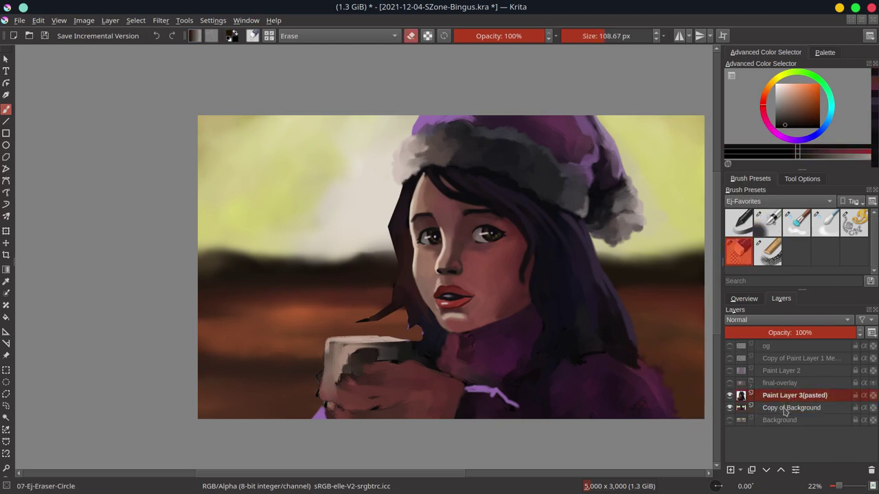
key(ctrl+z)
click(768, 224)
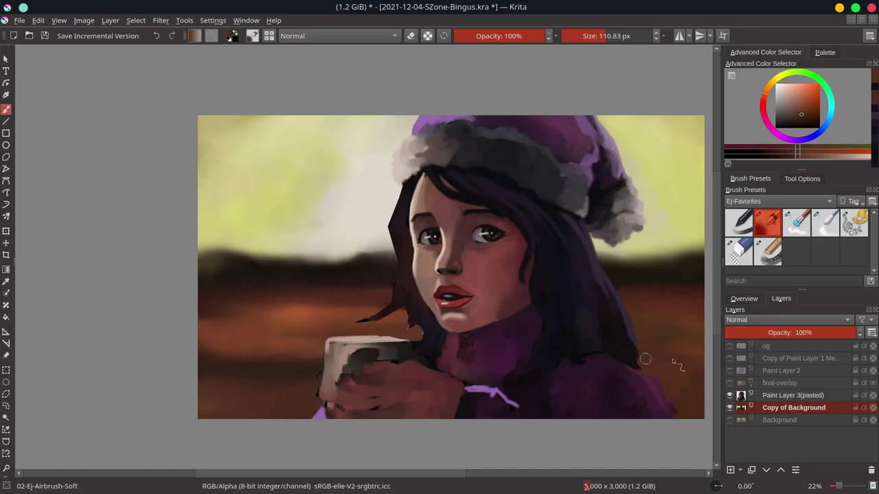
click(825, 223)
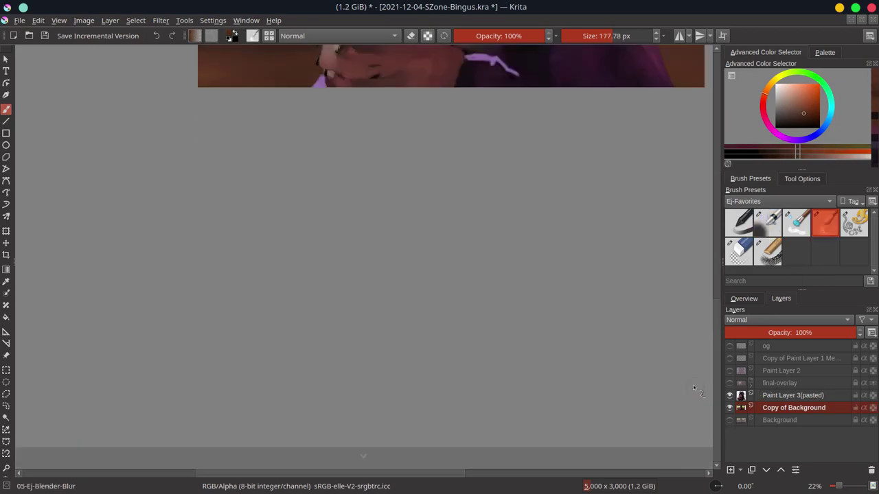
scroll(479, 385, down, 3)
scroll(548, 295, right, 3)
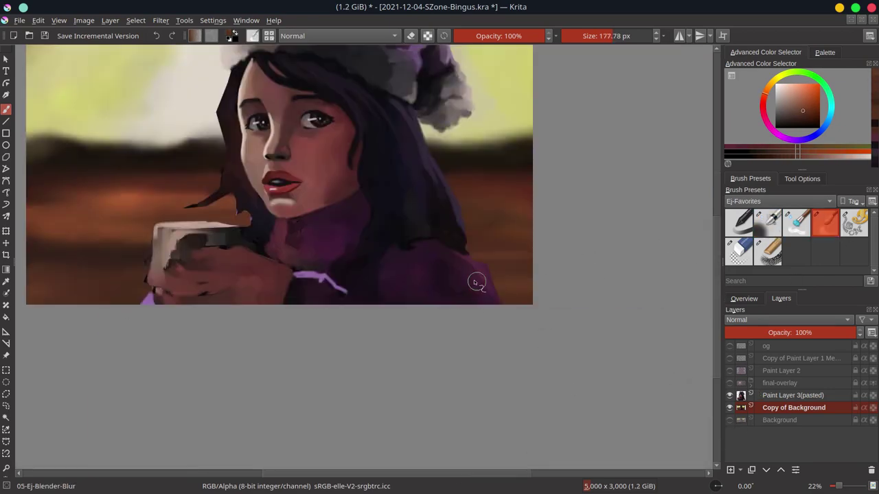
scroll(609, 287, up, 2)
On Paint Layer 3(pasted), airbrush dark magenta shading over the coat.
click(810, 396)
key(e)
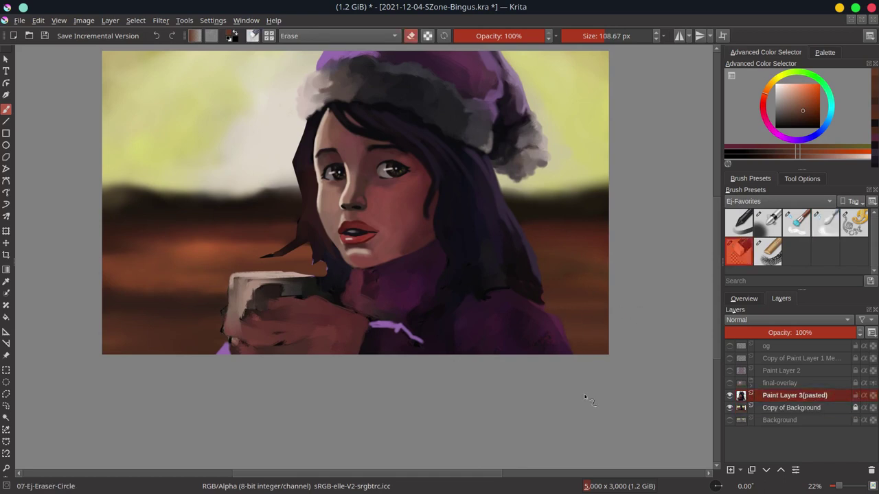
key(e)
ctrl+click(526, 310)
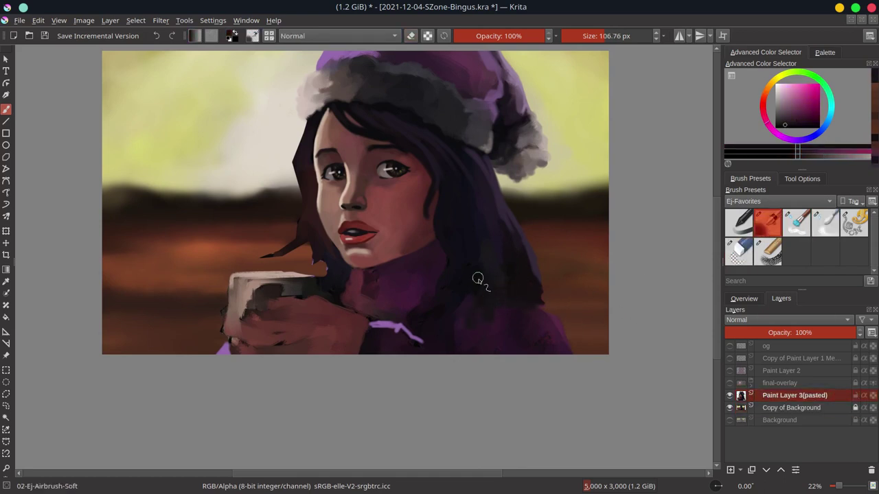
ctrl+click(476, 281)
mouse_move(452, 318)
mouse_down()
mouse_move(392, 308)
mouse_move(474, 305)
mouse_move(441, 300)
mouse_up()
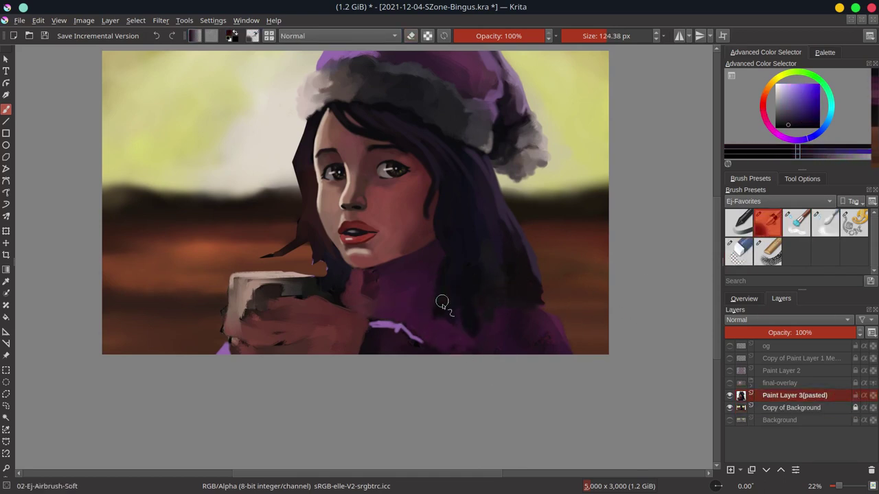
Paint lighter mid-purple tones onto the coat's right shoulder.
ctrl+click(515, 311)
ctrl+click(543, 333)
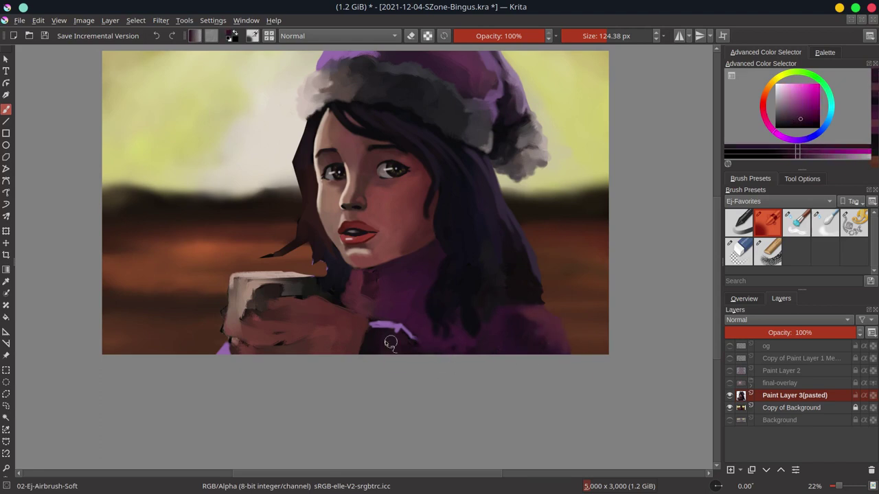
ctrl+click(530, 294)
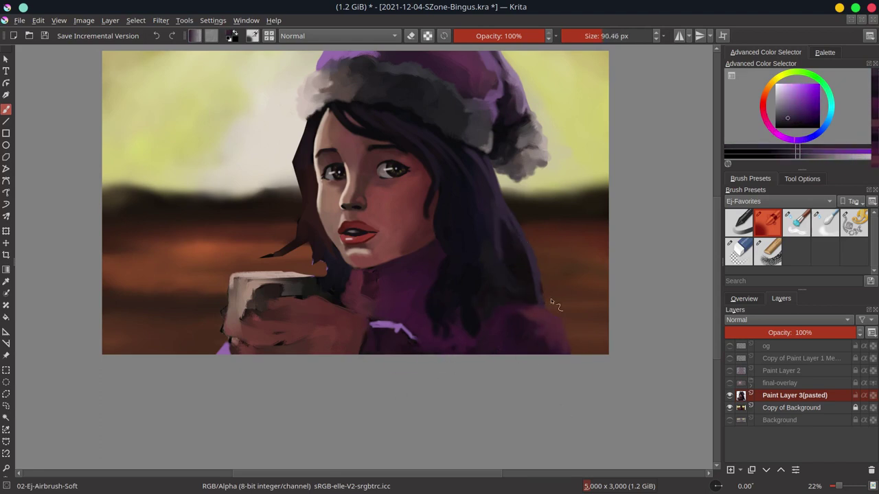
ctrl+click(542, 309)
drag(512, 299, 550, 323)
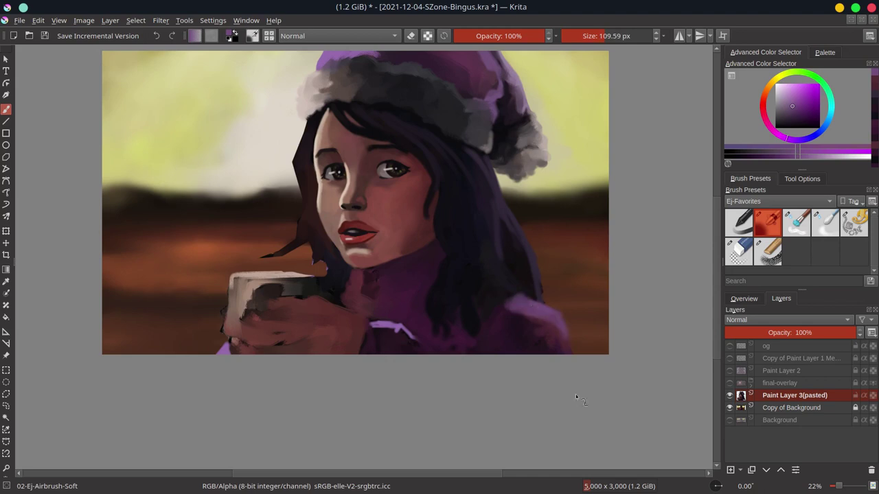
Paint dark strands along the left edge of the hair.
ctrl+click(376, 307)
ctrl+click(331, 263)
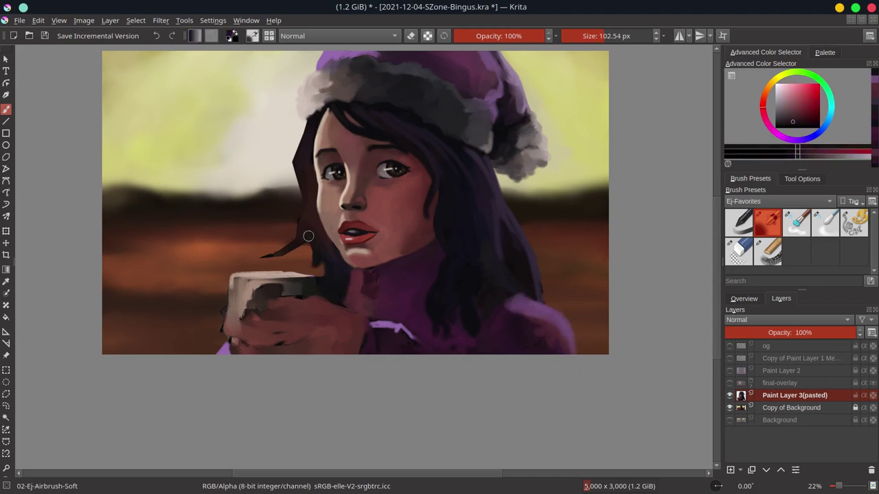
drag(302, 122, 296, 199)
ctrl+click(485, 254)
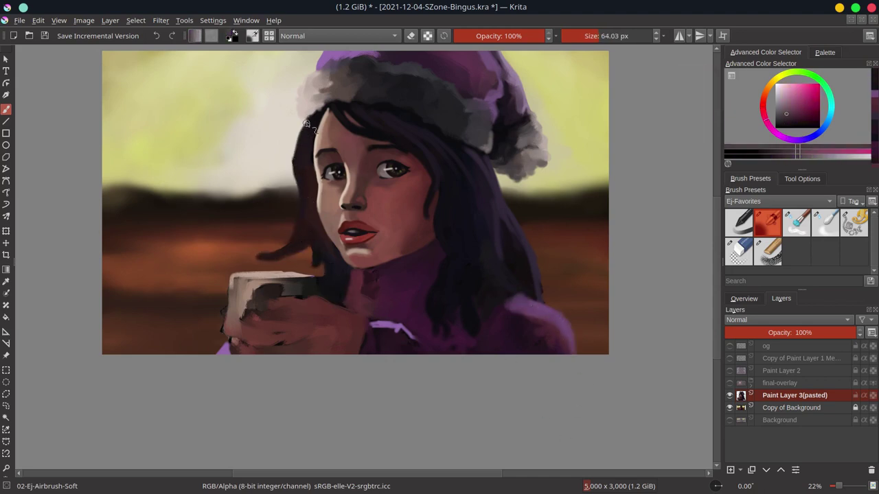
drag(303, 120, 300, 175)
Sample dark purple, skin and magenta tones from the painting while shrinking the brush.
key(e)
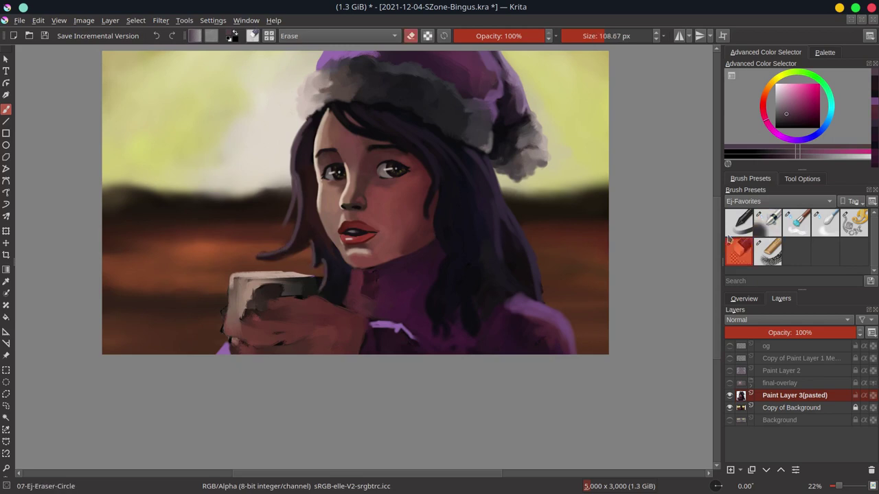
key(e)
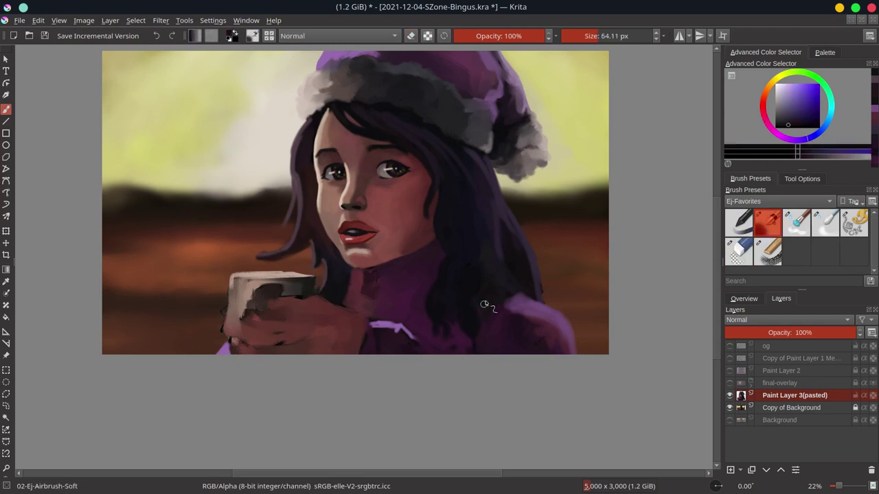
ctrl+click(459, 271)
ctrl+click(418, 282)
key(bracketleft)
ctrl+click(428, 124)
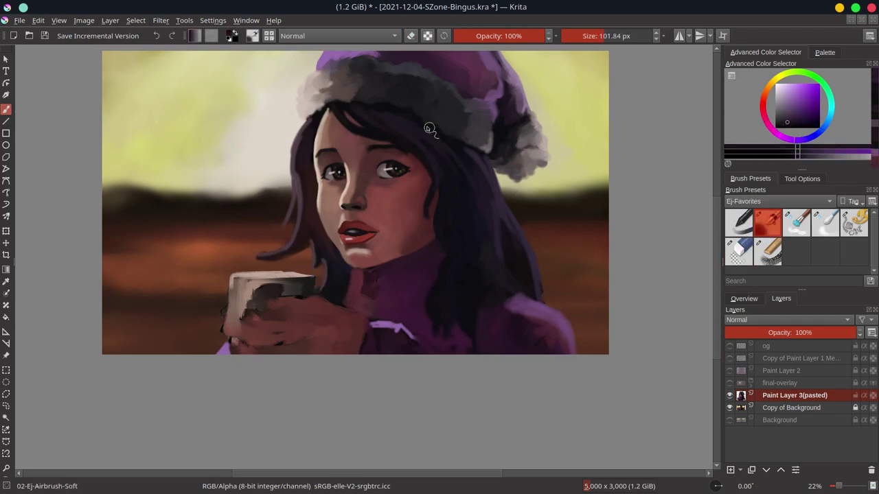
ctrl+click(418, 251)
key(bracketleft)
ctrl+click(389, 259)
ctrl+click(467, 279)
Paint a dark hair strand down the face's left edge and turn the sunset-glow overlay back on.
key(bracketright)
key(bracketright)
key(bracketright)
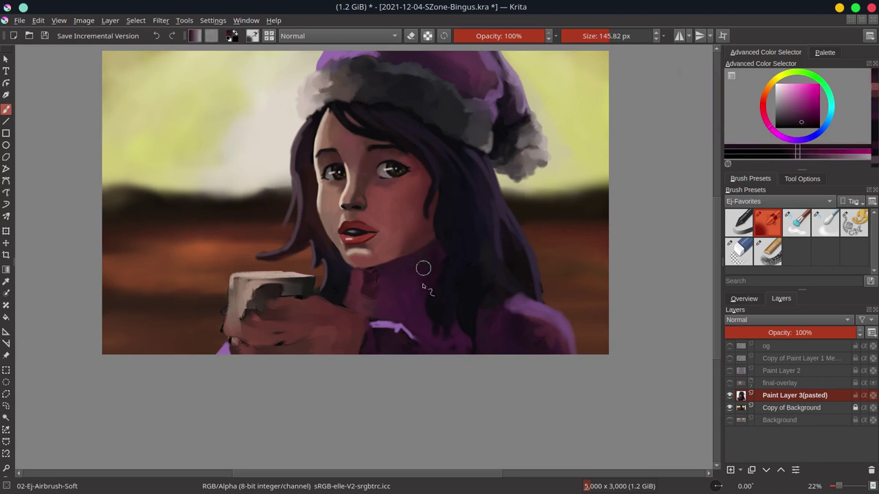
key(bracketright)
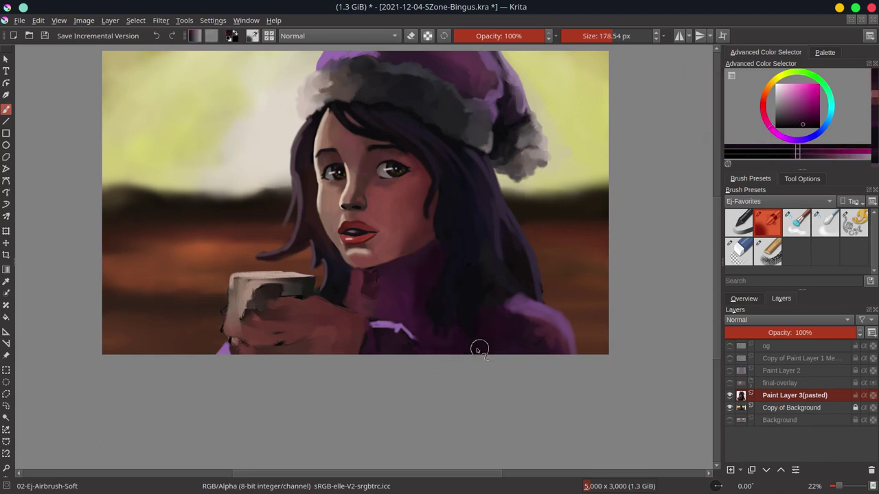
ctrl+click(447, 295)
key(bracketleft)
key(bracketleft)
key(bracketleft)
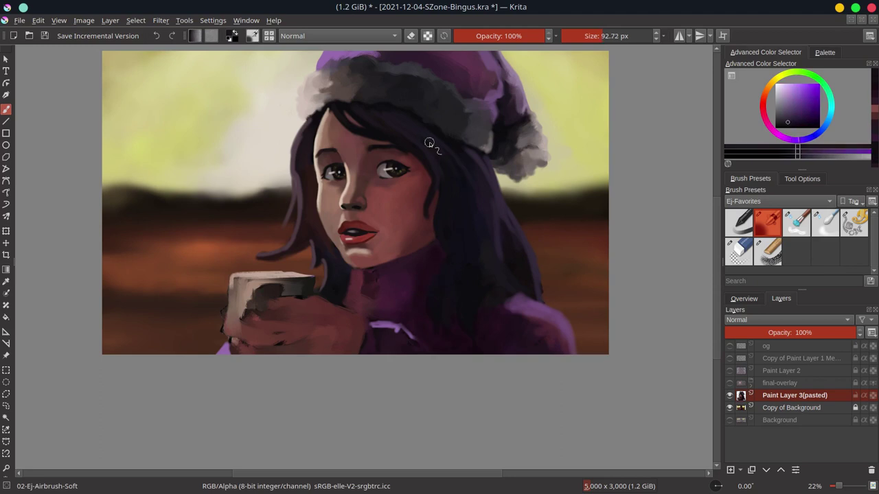
key(bracketleft)
key(bracketleft)
key(bracketleft)
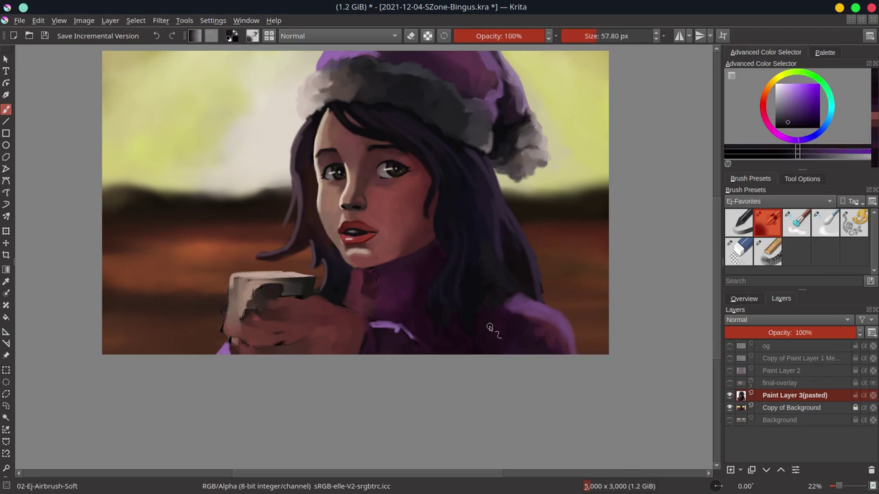
ctrl+click(313, 137)
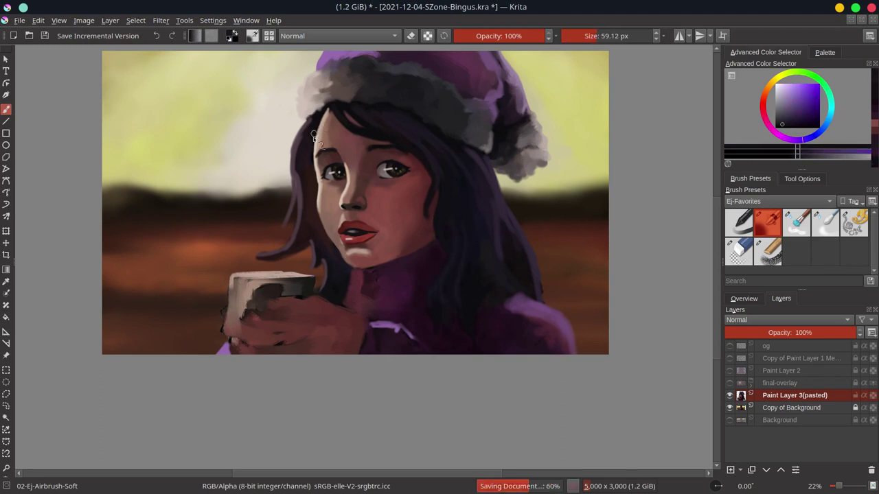
key(bracketright)
mouse_move(309, 136)
mouse_down()
mouse_move(314, 210)
mouse_move(327, 237)
mouse_up()
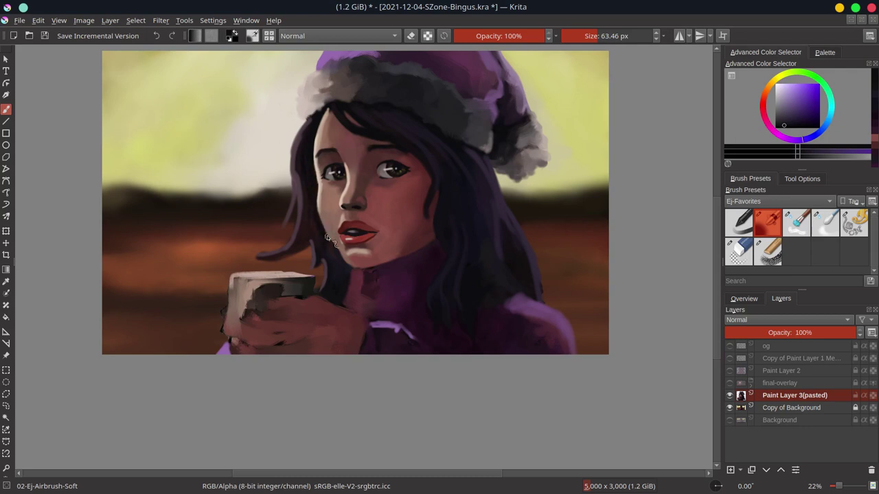
ctrl+click(375, 322)
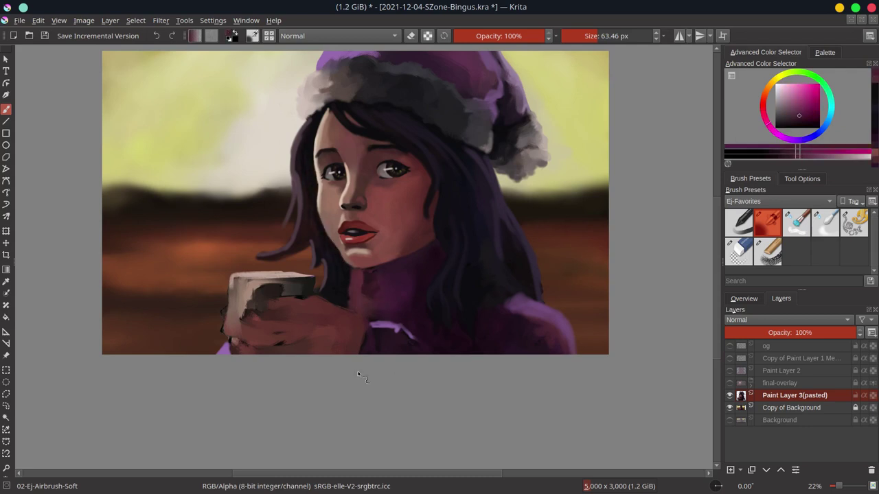
click(730, 383)
Review the canvas in the overview, then hide the final-overlay glow.
click(747, 300)
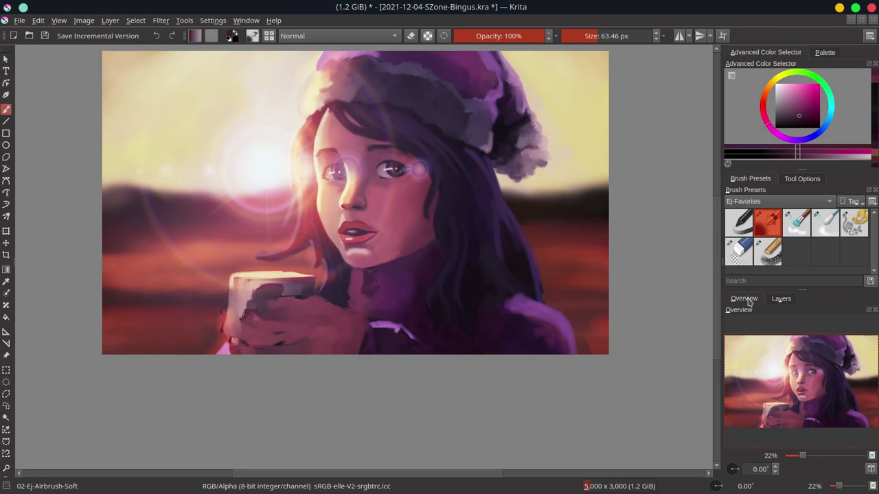
drag(430, 370, 444, 404)
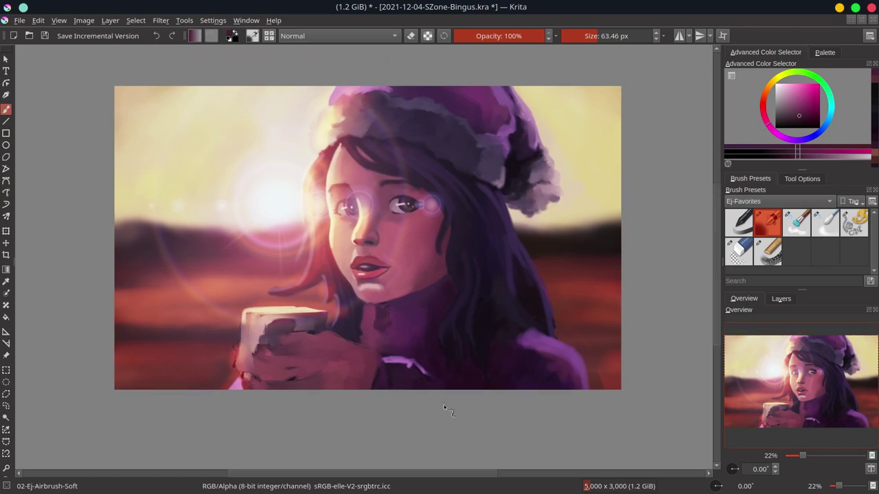
click(781, 298)
click(729, 383)
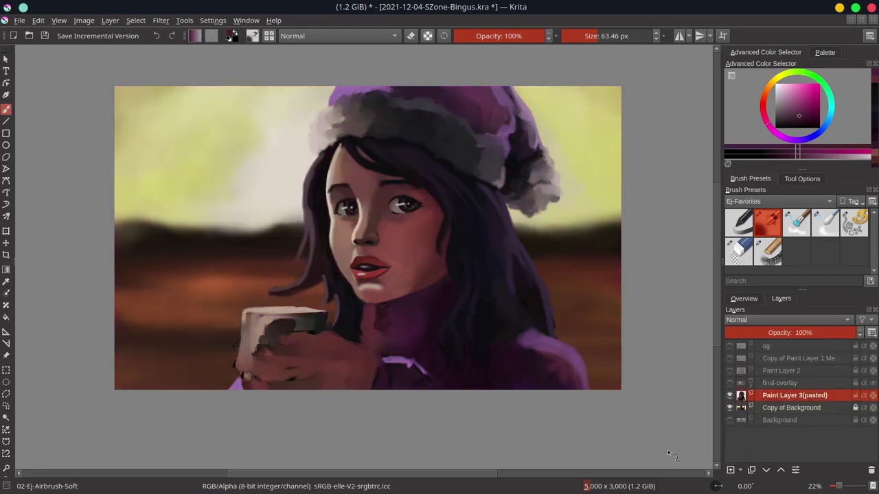
Show the line art, paint skin tone over the hand on the cup, then hide the line art again.
ctrl+click(369, 344)
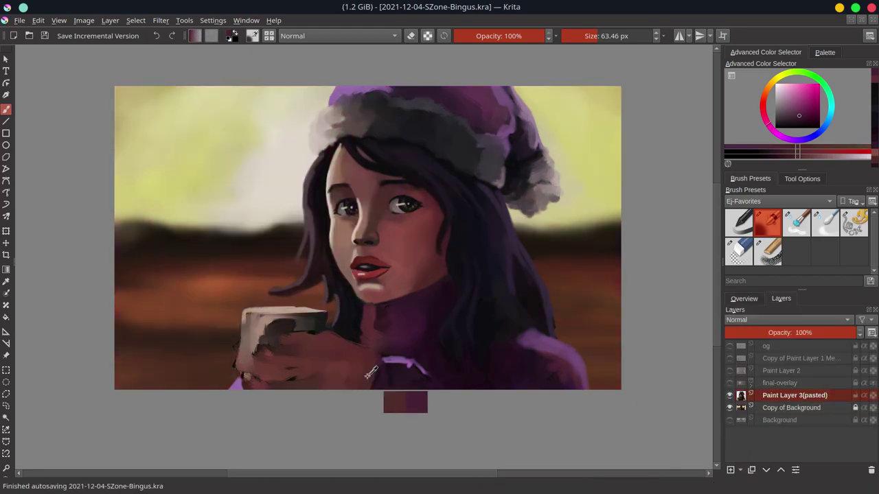
click(729, 357)
ctrl+click(296, 347)
drag(305, 340, 258, 367)
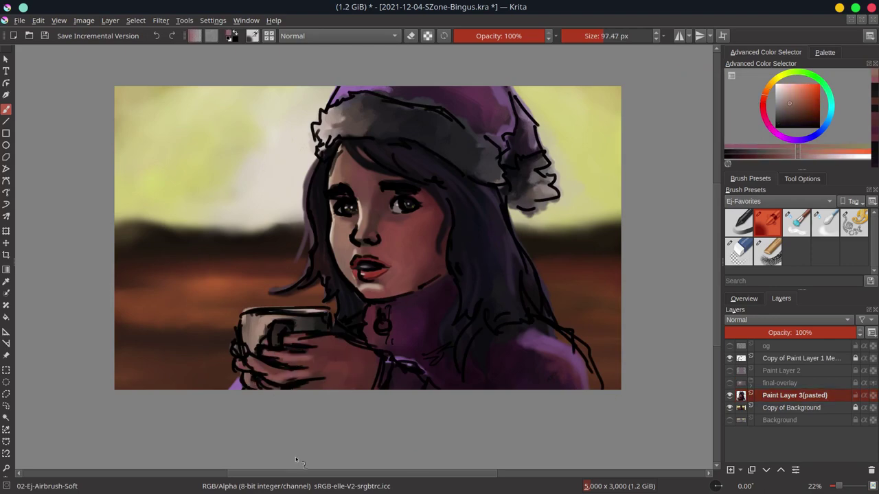
click(729, 358)
ctrl+click(263, 312)
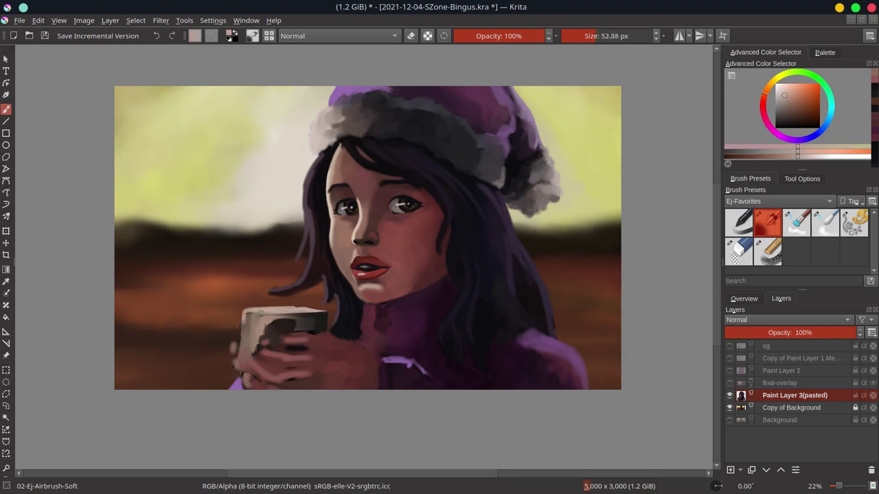
Lighten the cup's top-left rim and lay dark brown strokes across the cup.
key(bracketleft)
drag(260, 314, 242, 318)
ctrl+click(289, 322)
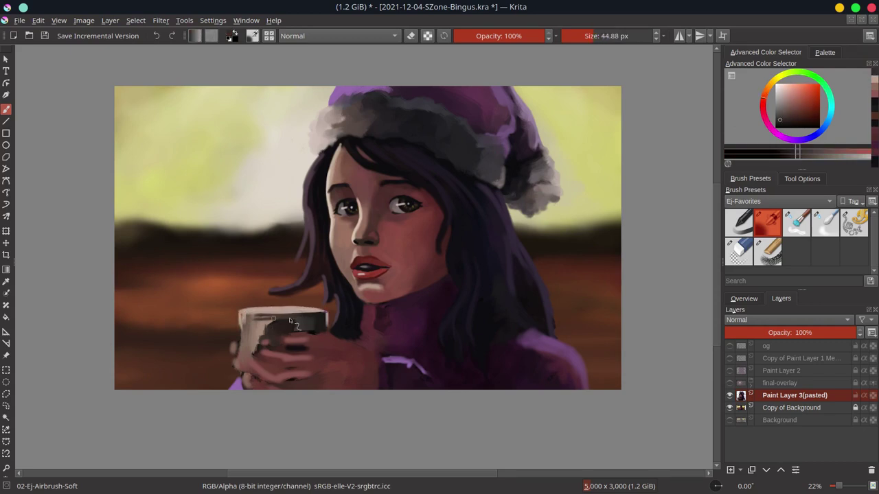
key(bracketright)
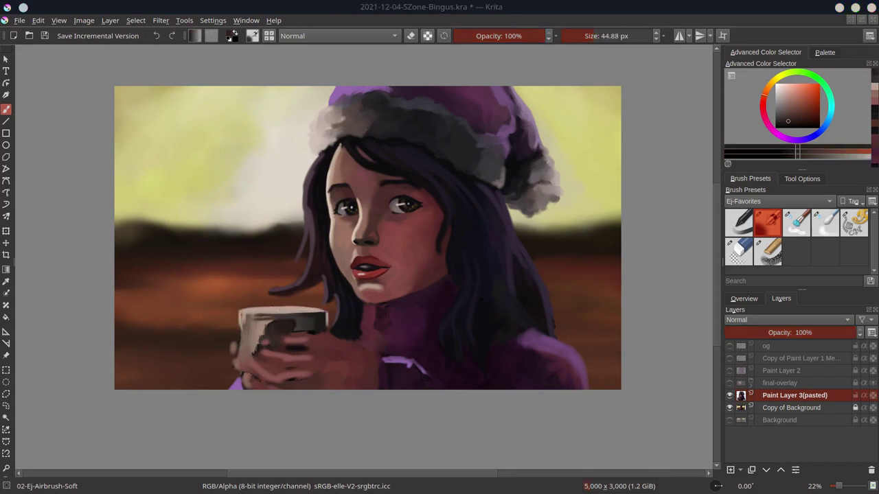
mouse_move(254, 335)
mouse_down()
mouse_move(263, 347)
mouse_move(283, 342)
mouse_move(264, 332)
mouse_move(303, 313)
mouse_up()
Repaint the cup rim with a lighter colour sampled from the cup.
ctrl+click(260, 343)
key(bracketright)
key(bracketright)
key(bracketright)
ctrl+click(249, 321)
key(bracketleft)
key(bracketleft)
key(bracketleft)
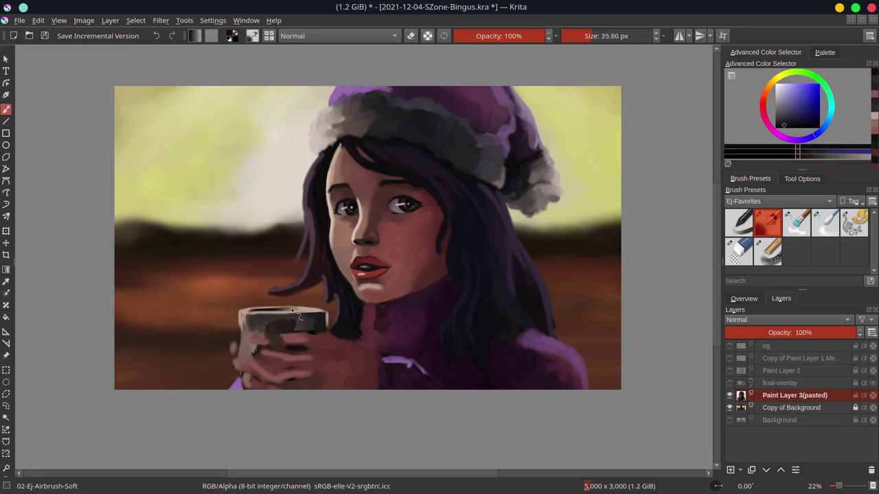
ctrl+click(295, 313)
mouse_move(243, 315)
mouse_down()
mouse_move(297, 312)
mouse_move(251, 311)
mouse_move(267, 346)
mouse_up()
Add darker and lighter strokes along the cup rim with a larger brush.
ctrl+click(302, 316)
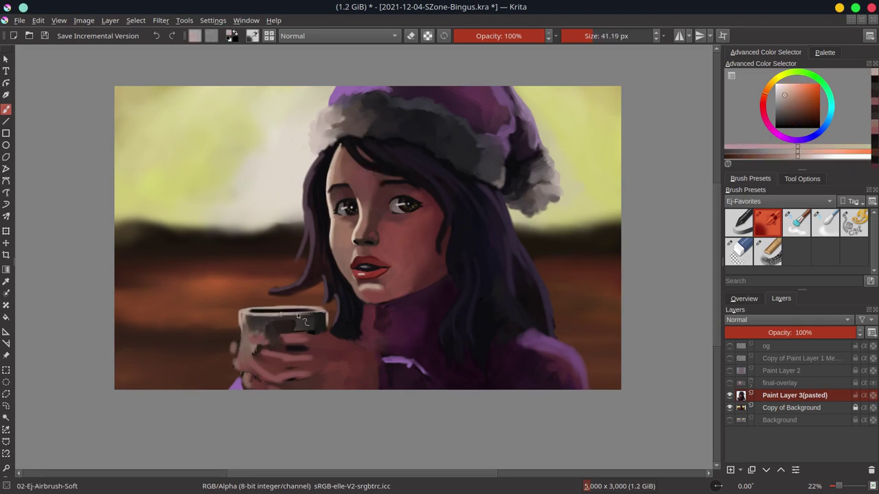
key(bracketright)
drag(241, 314, 244, 326)
ctrl+click(307, 316)
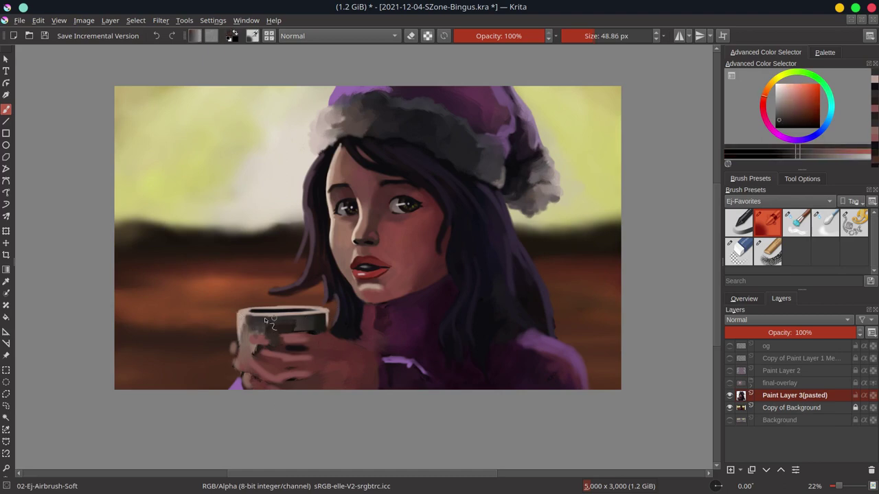
drag(302, 329, 250, 333)
ctrl+click(299, 317)
key(bracketright)
key(bracketright)
drag(310, 316, 319, 323)
Paint a dark stroke on the cup's lower part, then a lighter stroke on its interior.
ctrl+click(254, 356)
key(bracketright)
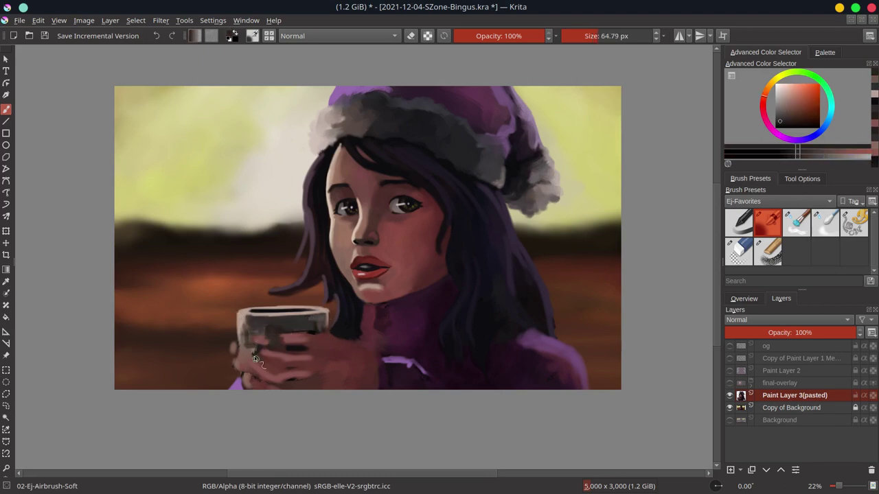
drag(251, 356, 271, 324)
ctrl+click(285, 329)
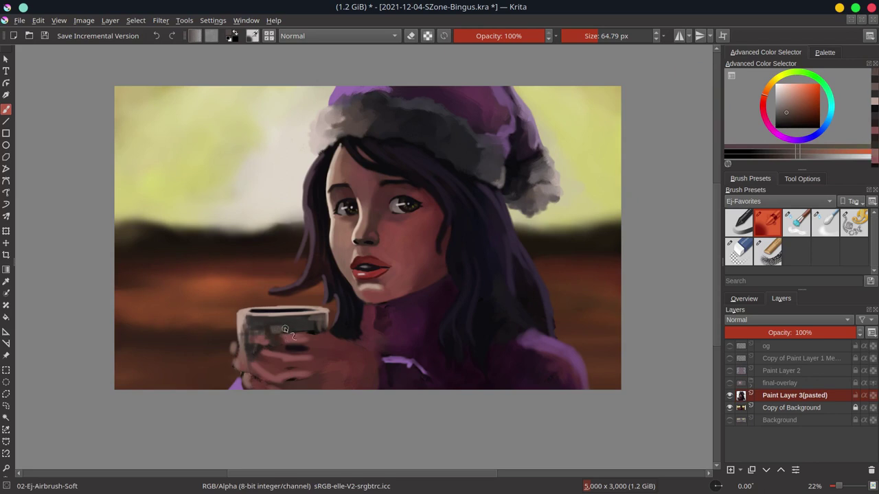
ctrl+click(277, 342)
key(bracketleft)
key(bracketleft)
key(bracketleft)
ctrl+click(278, 339)
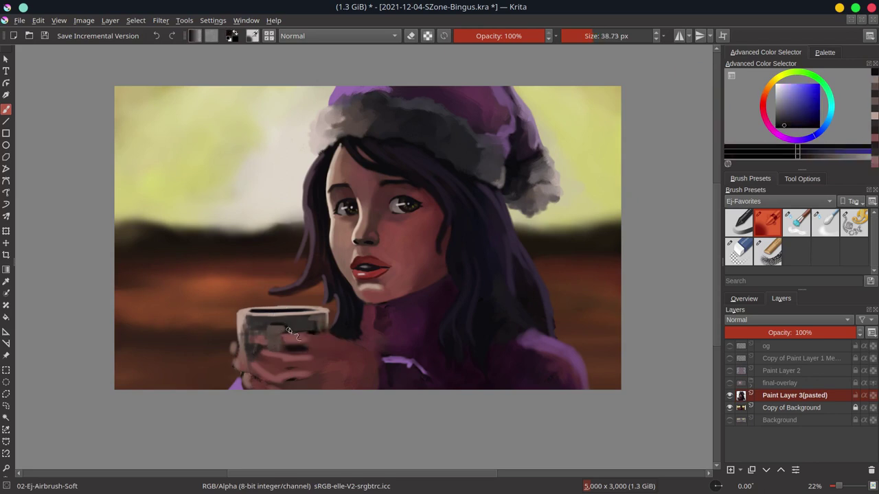
ctrl+click(278, 343)
drag(273, 335, 278, 328)
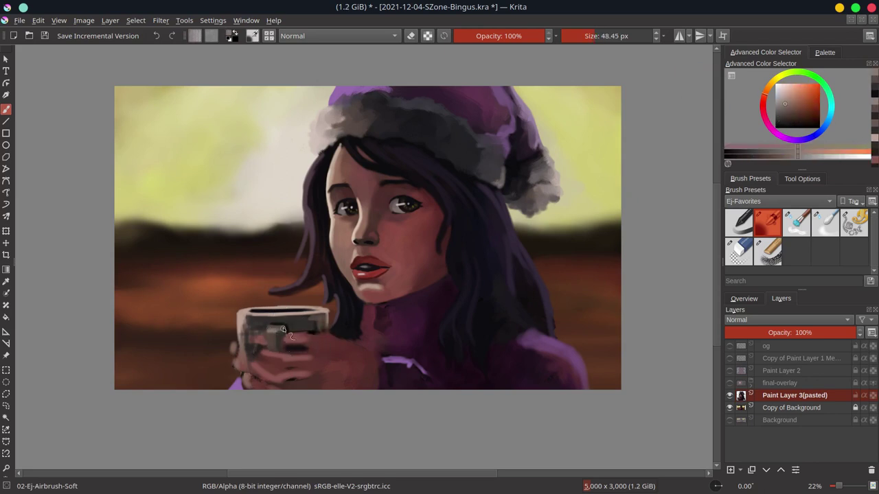
Sample pinkish red, dark purple, dark red and dark violet tones from the canvas.
ctrl+click(267, 348)
key(bracketright)
ctrl+click(298, 350)
ctrl+click(277, 339)
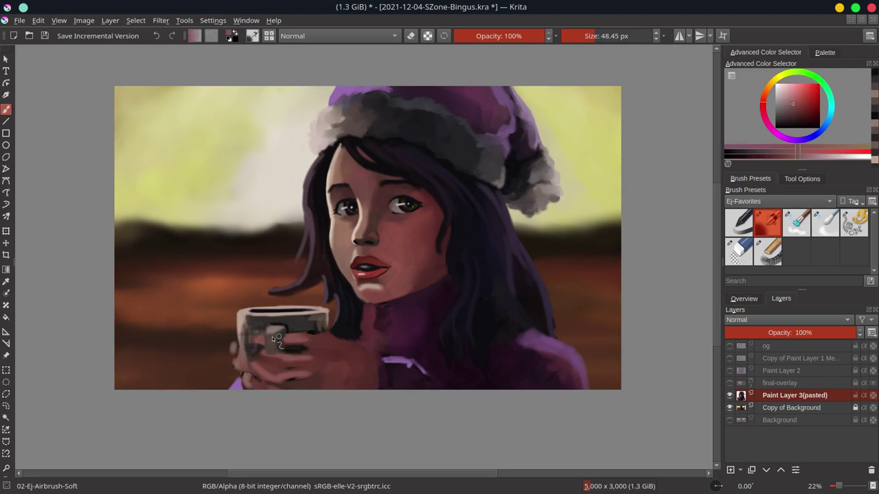
ctrl+click(336, 330)
key(bracketright)
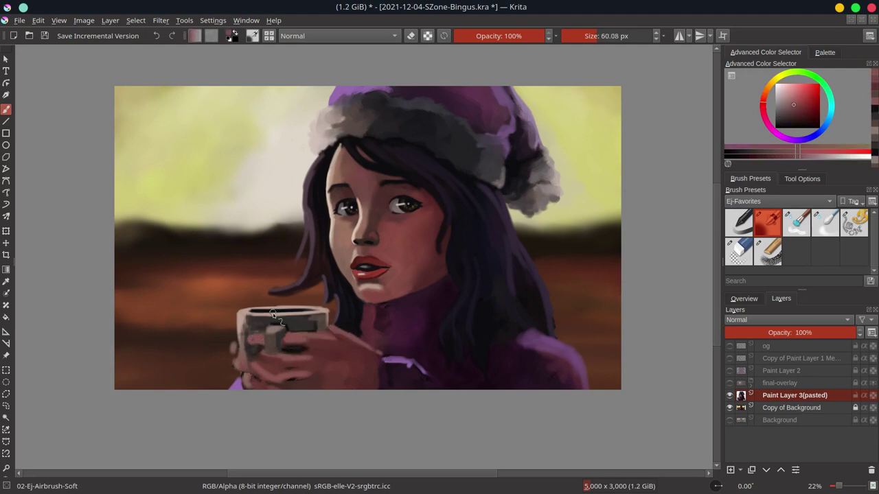
ctrl+click(300, 354)
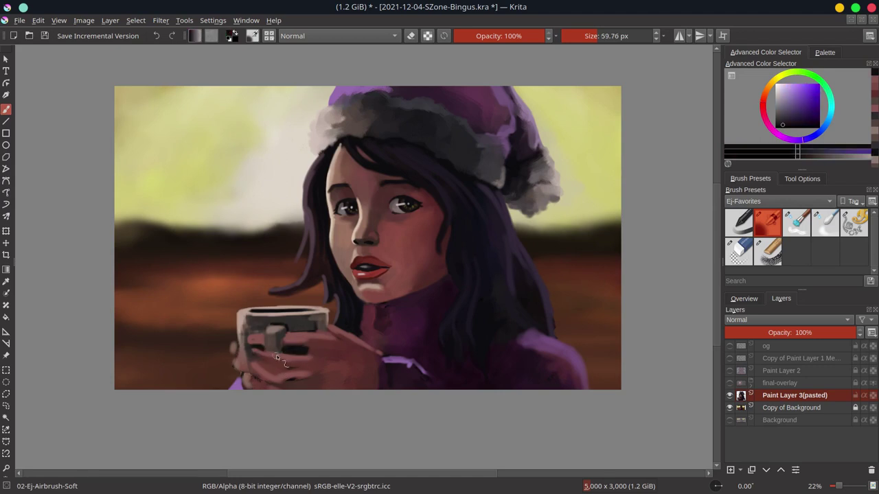
ctrl+click(252, 355)
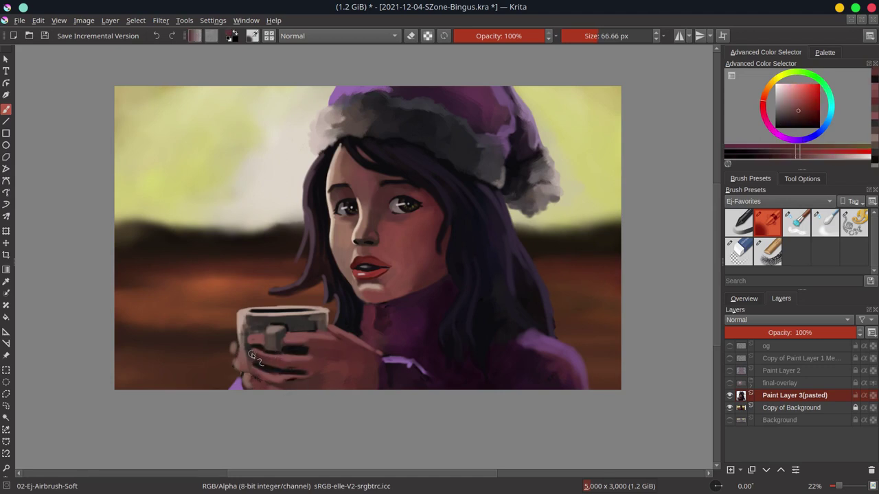
ctrl+click(315, 364)
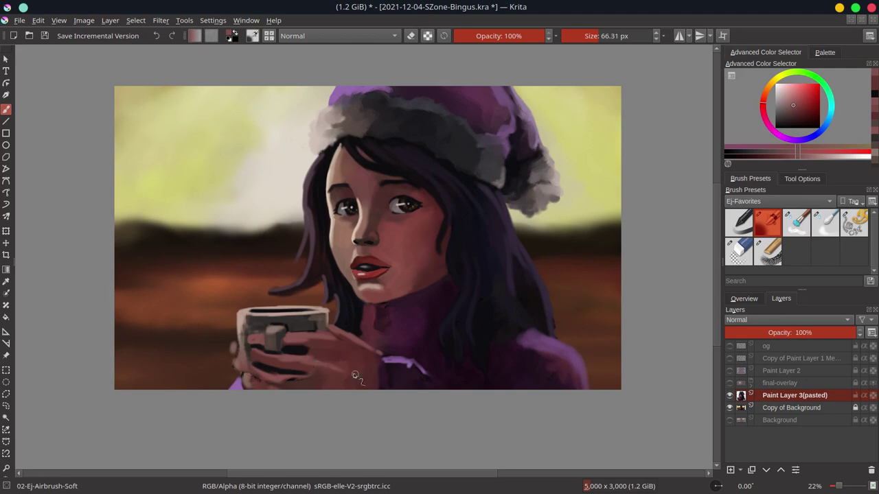
Pick skin pinks, dark reds and dark purples from the hand for finger shading.
ctrl+click(304, 330)
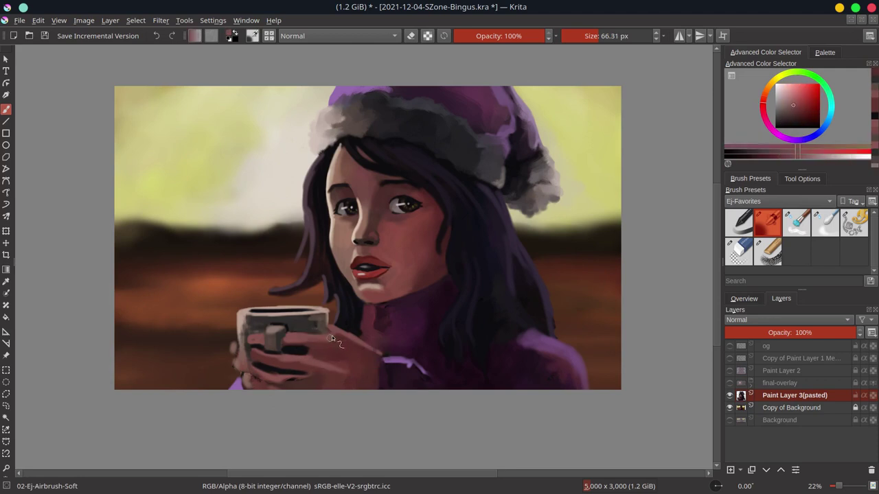
ctrl+click(335, 334)
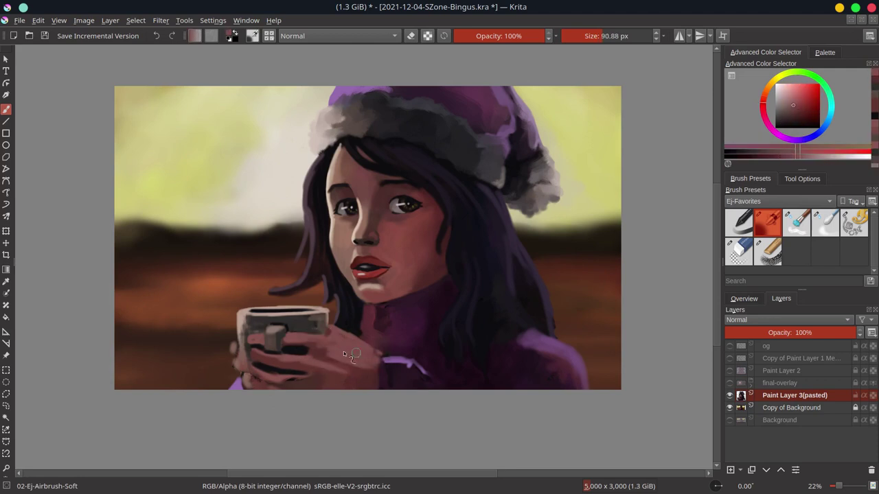
ctrl+click(431, 362)
ctrl+click(303, 382)
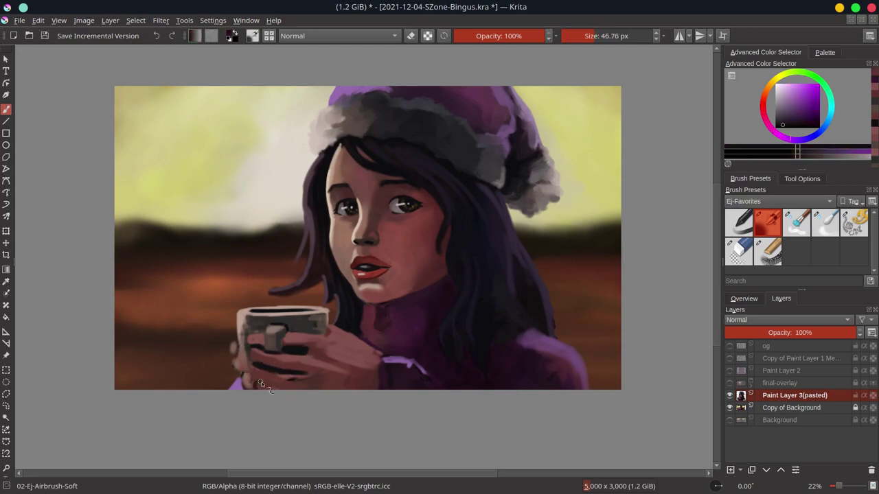
ctrl+click(242, 352)
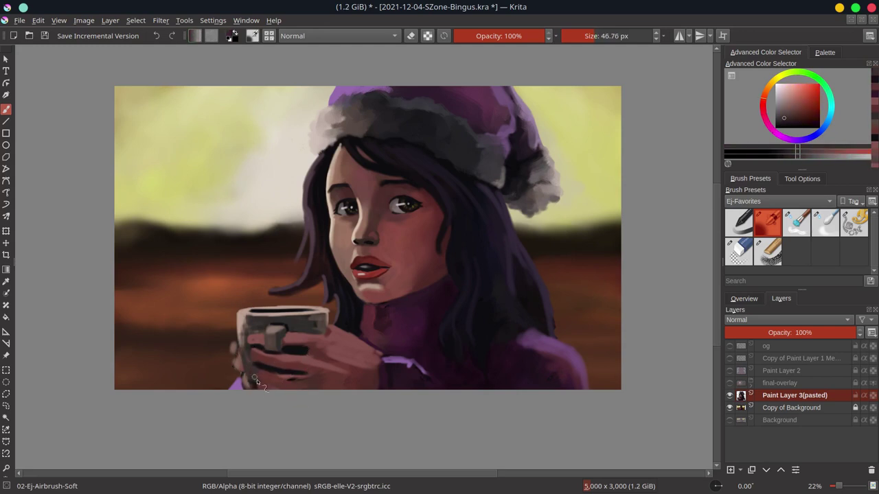
ctrl+click(331, 382)
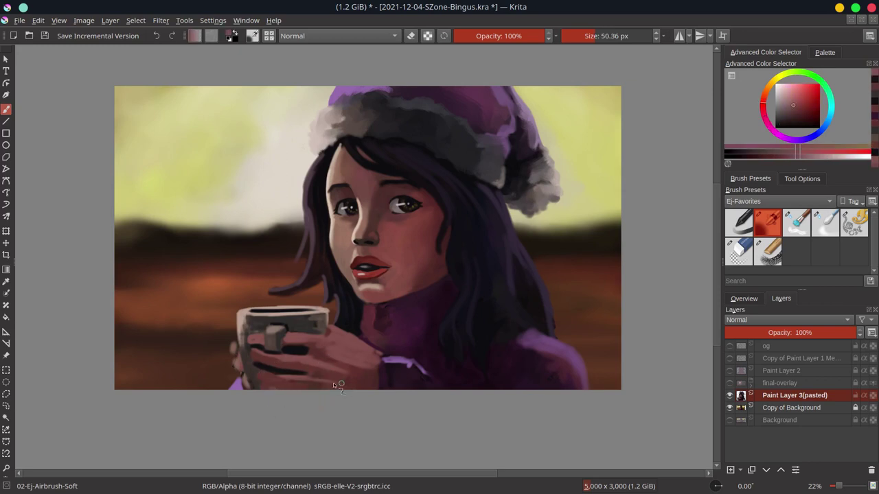
ctrl+click(288, 343)
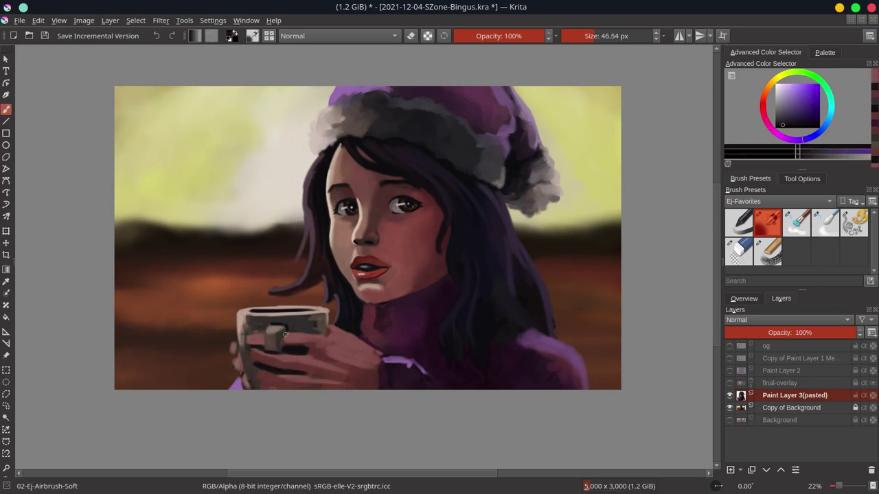
ctrl+click(266, 353)
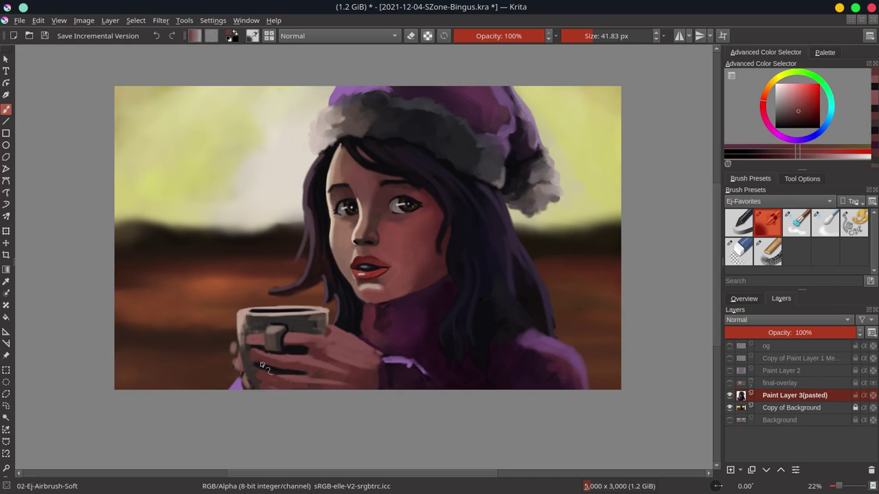
Pick light purple sleeve highlights and coat purples, then show the final-overlay sunset grading.
ctrl+click(392, 352)
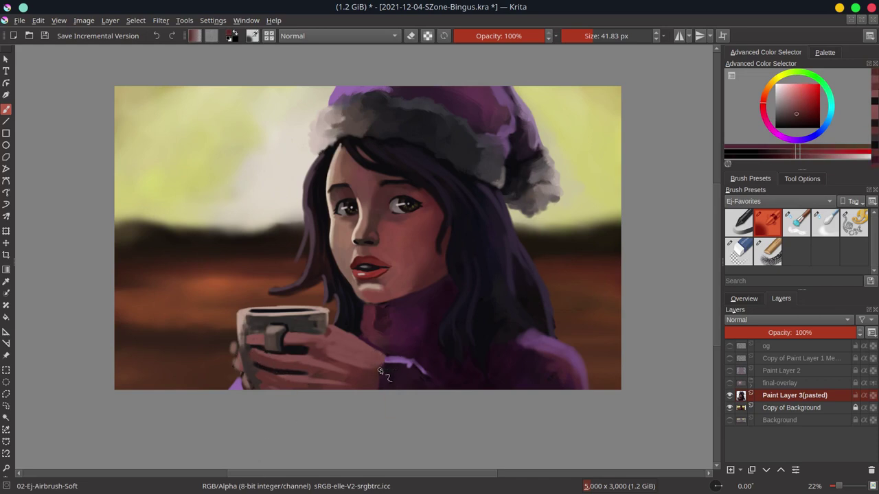
ctrl+click(385, 378)
ctrl+click(422, 366)
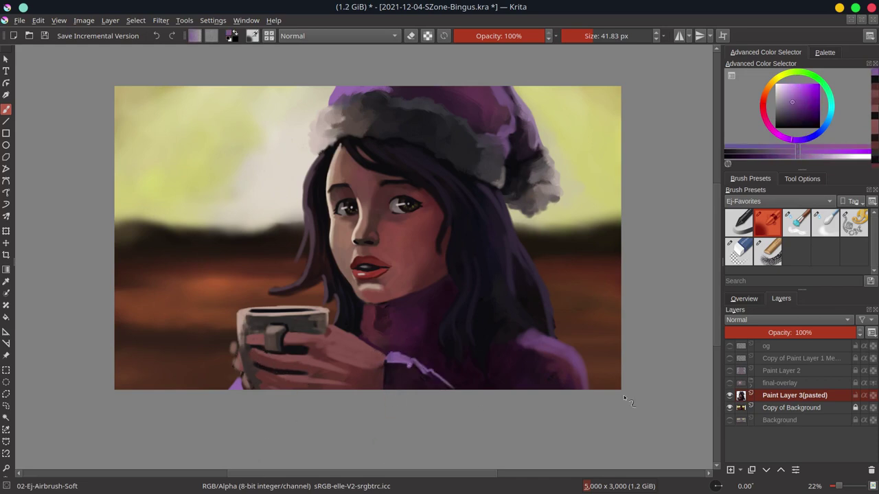
ctrl+click(275, 386)
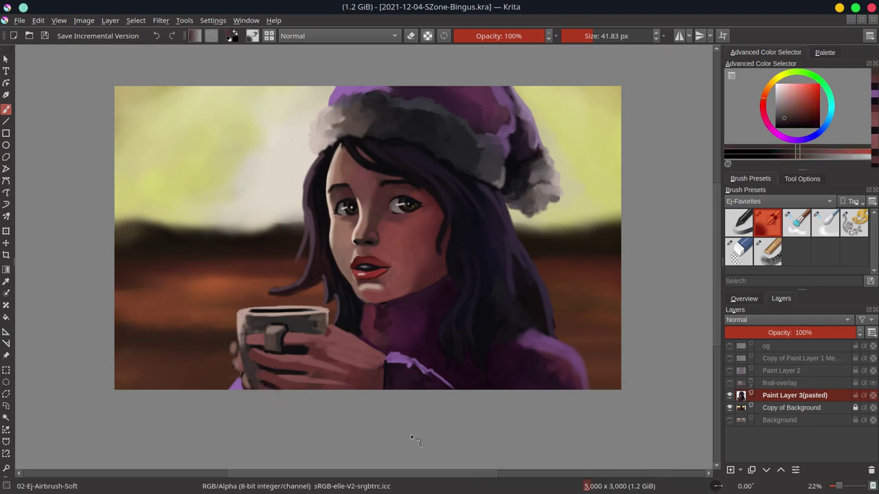
ctrl+click(533, 332)
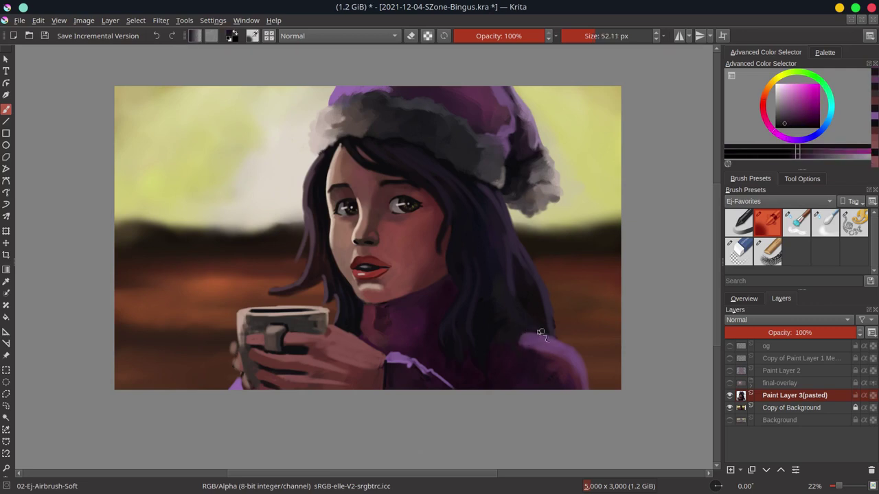
ctrl+click(562, 346)
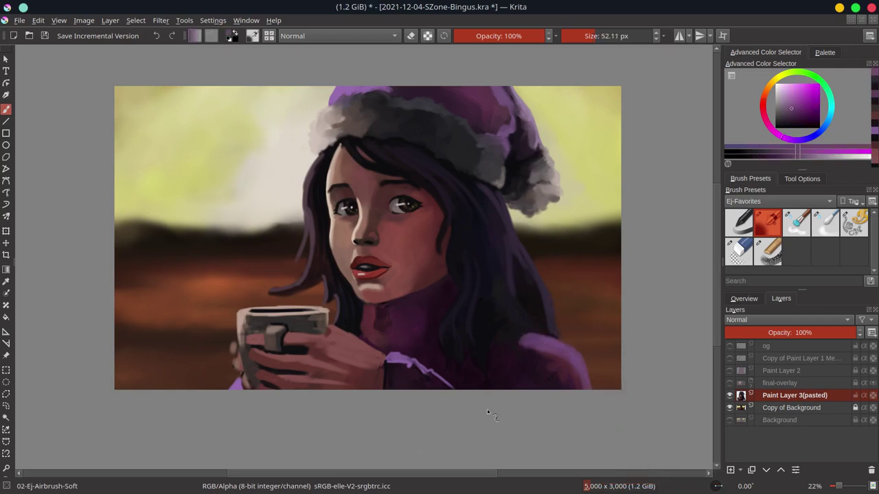
click(729, 383)
Save, hide the final-overlay sunset grading, and check the canvas in Overview with a mirrored view.
scroll(640, 386, down, 4)
key(ctrl+s)
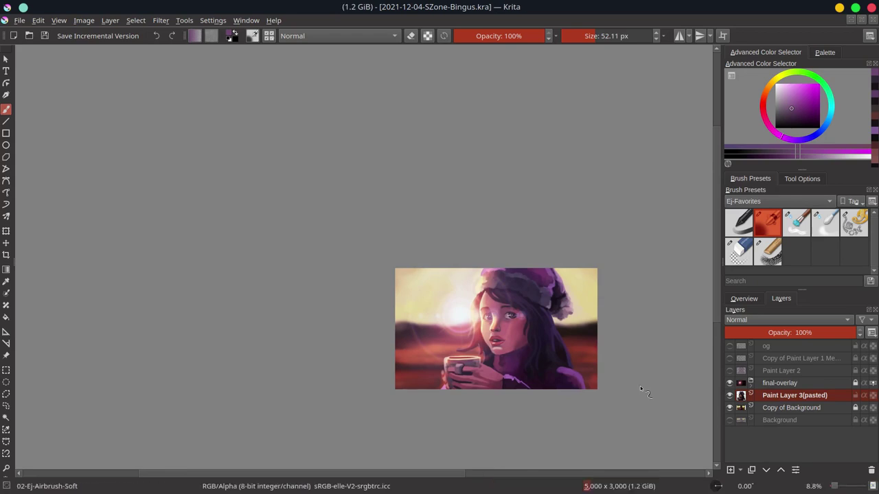
click(729, 382)
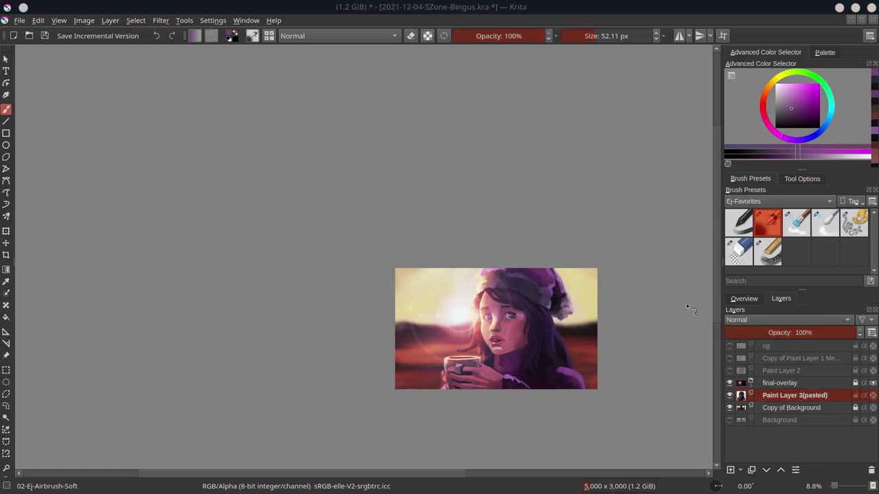
click(747, 299)
key(m)
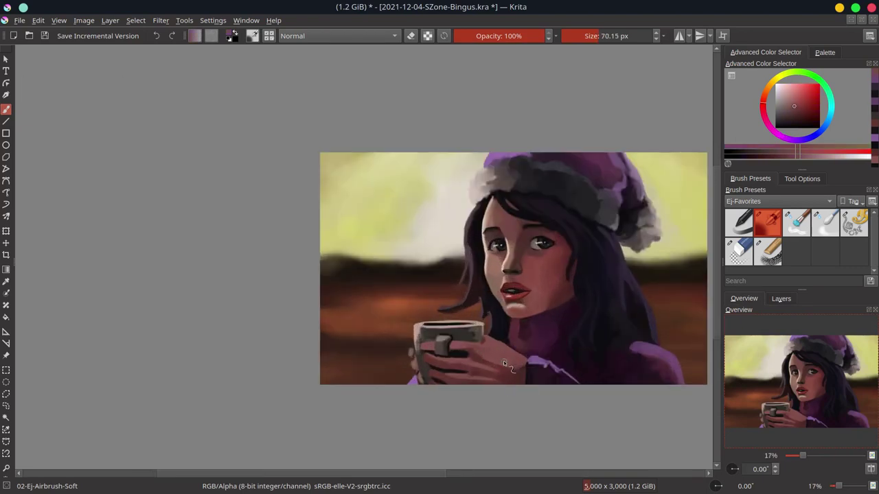
Add light skin-coloured highlights to the knuckles of the hands.
ctrl+click(475, 348)
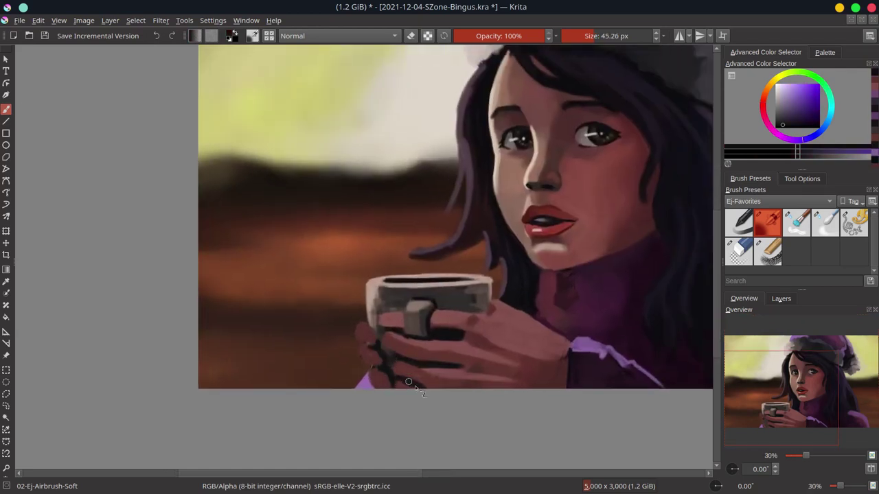
ctrl+click(364, 330)
ctrl+click(535, 189)
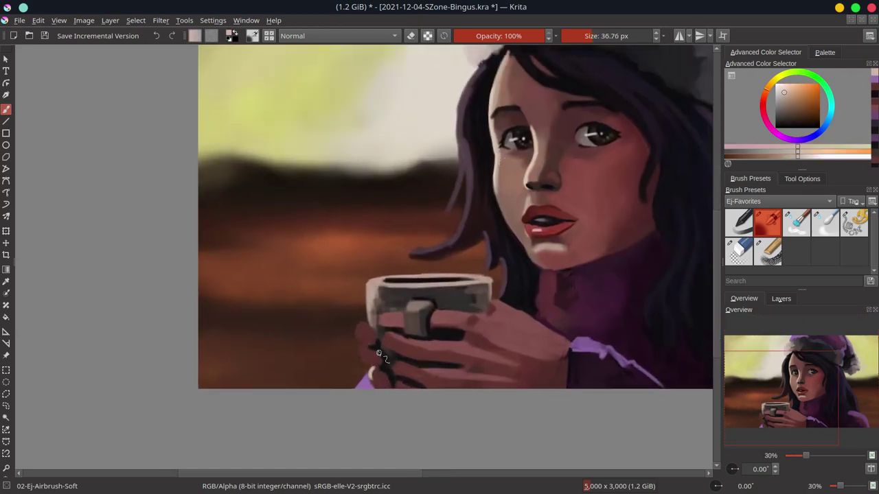
drag(362, 346, 362, 356)
drag(370, 370, 371, 379)
Paint pale peach strokes along the hand's left edge.
ctrl+click(374, 323)
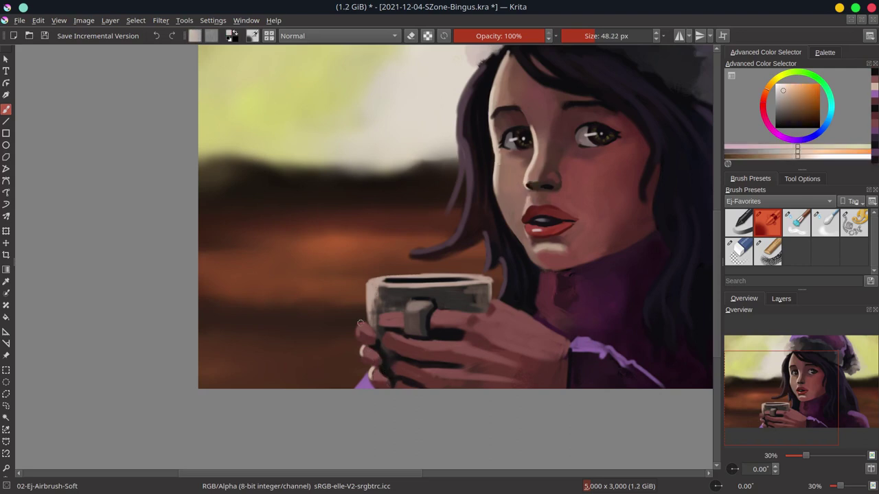
drag(362, 299, 377, 325)
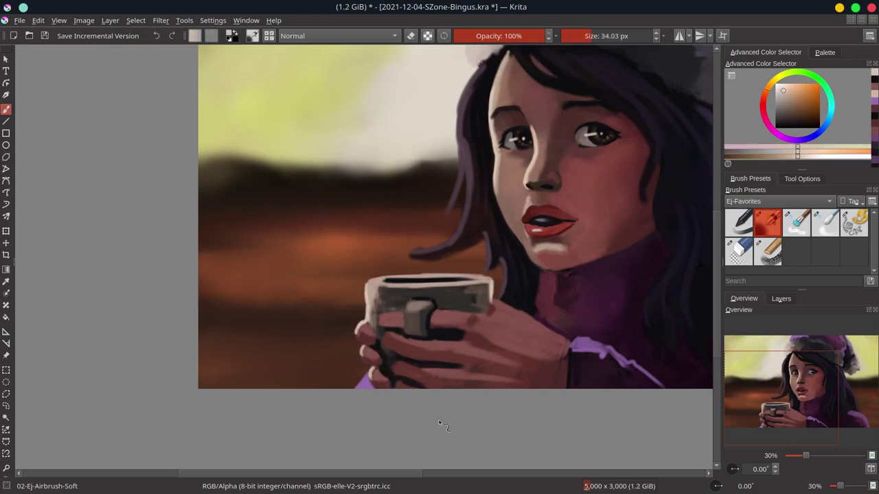
drag(371, 318, 374, 371)
ctrl+click(384, 336)
drag(377, 333, 379, 378)
Erase part of the hand's left edge, then undo it and return to the airbrush.
key(e)
drag(362, 309, 374, 375)
key(ctrl+z)
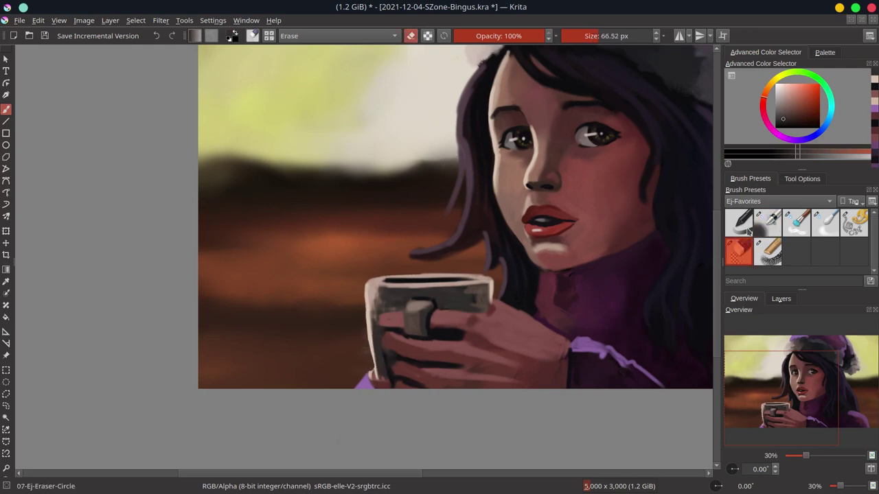
key(e)
Paint a light peach highlight on the hand's lower-left edge and save the painting.
ctrl+click(406, 383)
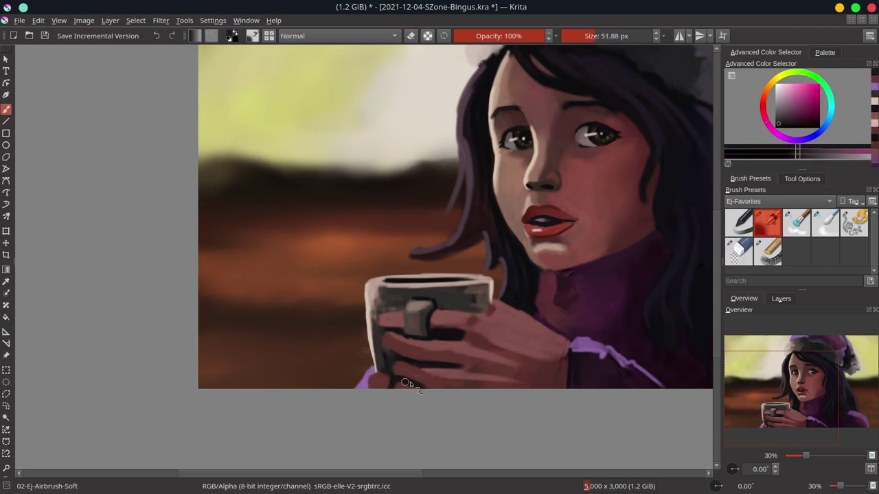
ctrl+click(398, 296)
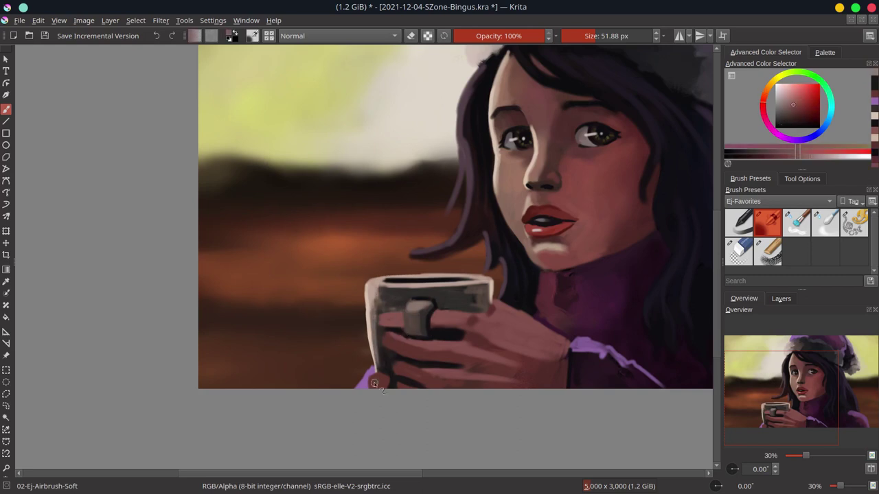
ctrl+click(501, 149)
drag(373, 379, 373, 352)
ctrl+click(438, 328)
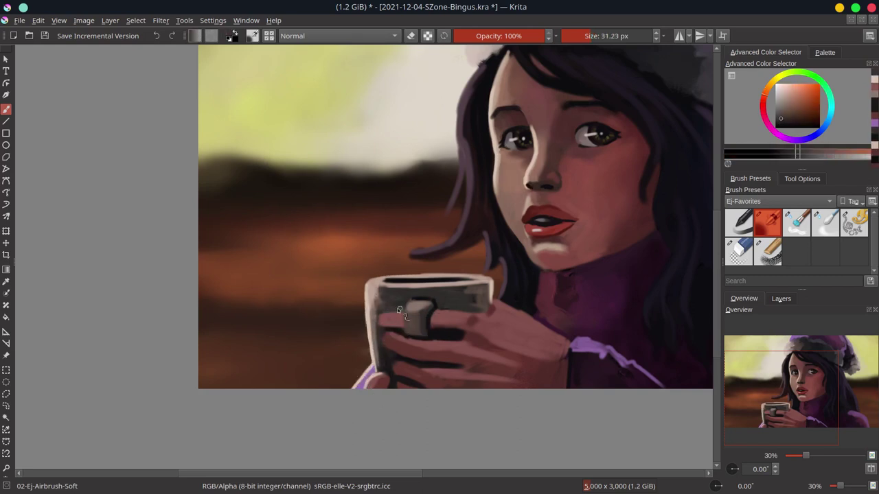
scroll(471, 337, down, 5)
key(ctrl+s)
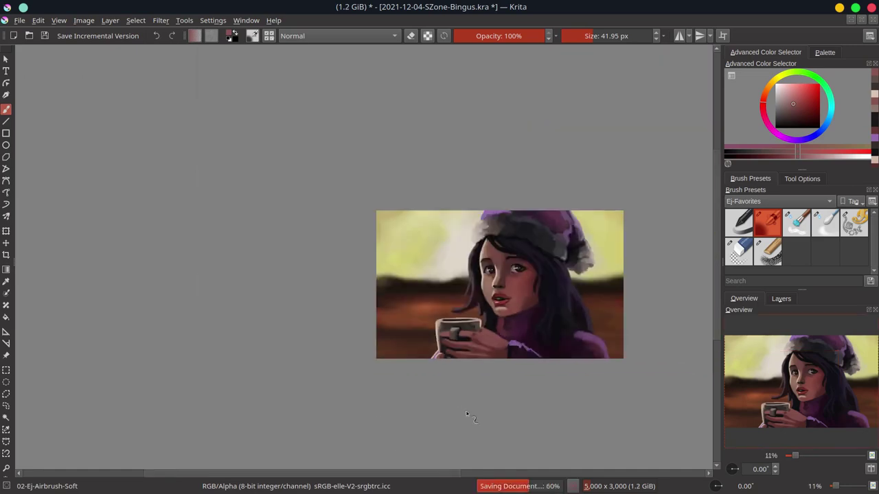
Paint dark purple shadow below the chin and darken the neck where it meets the sweater.
scroll(500, 379, up, 5)
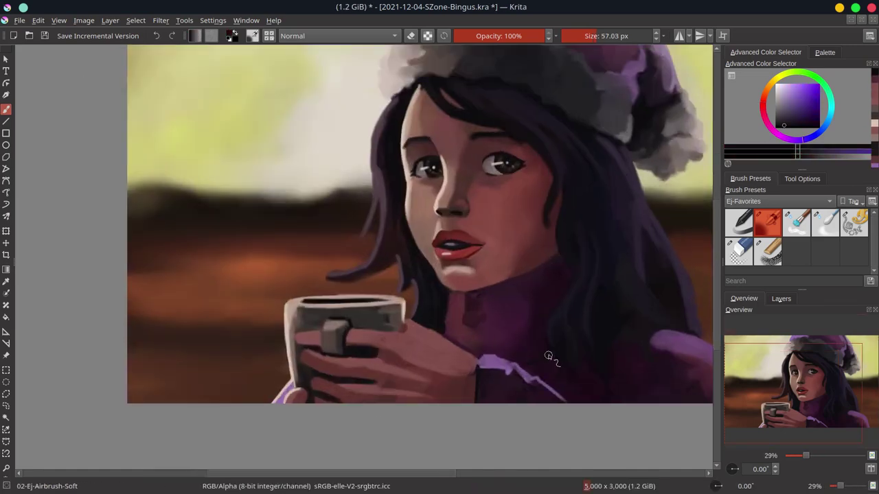
ctrl+click(455, 323)
mouse_move(478, 340)
mouse_down()
mouse_move(448, 297)
mouse_move(539, 271)
mouse_up()
ctrl+click(450, 297)
ctrl+click(450, 301)
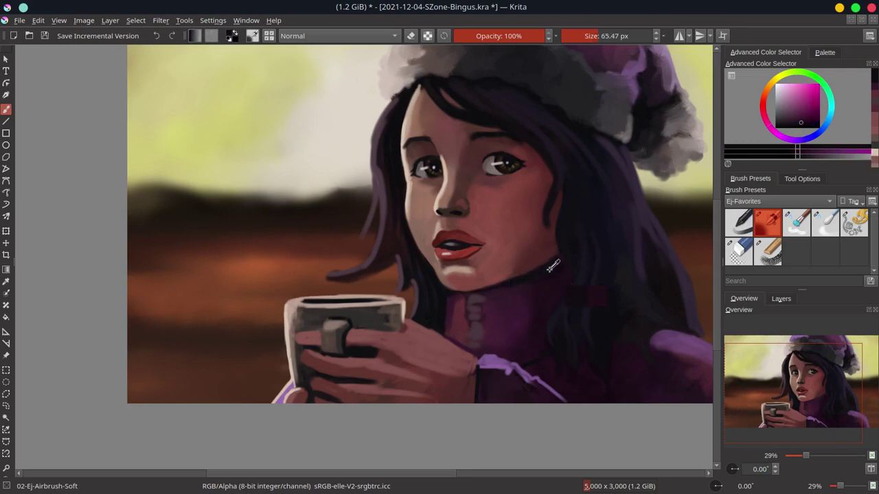
ctrl+click(473, 337)
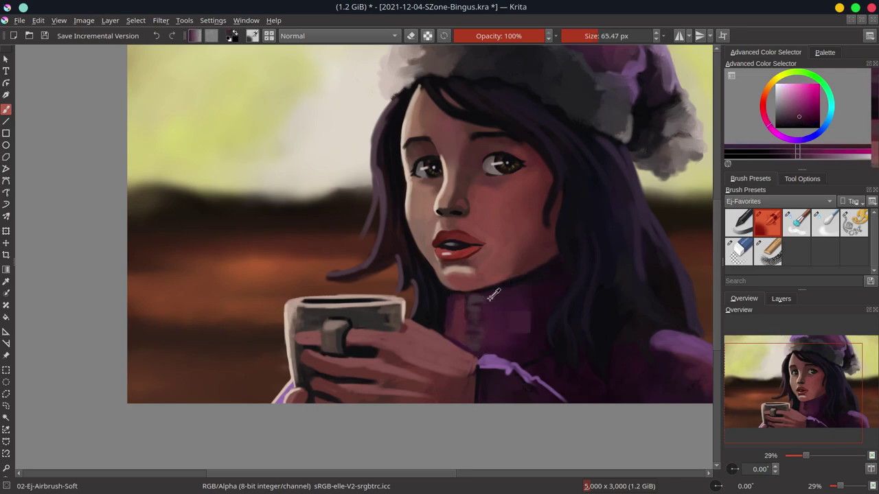
drag(474, 302, 483, 356)
Dot mauve zipper teeth down the sweater front and paint a ring pull on the zipper.
ctrl+click(512, 325)
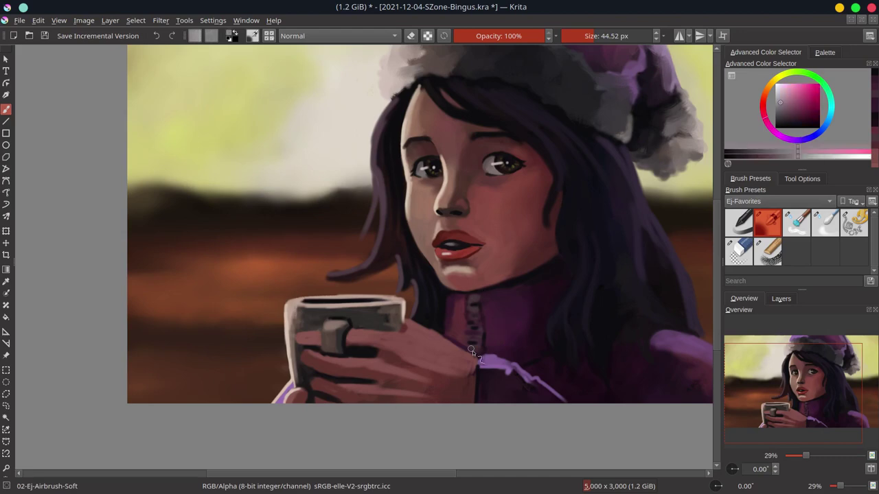
drag(472, 302, 474, 352)
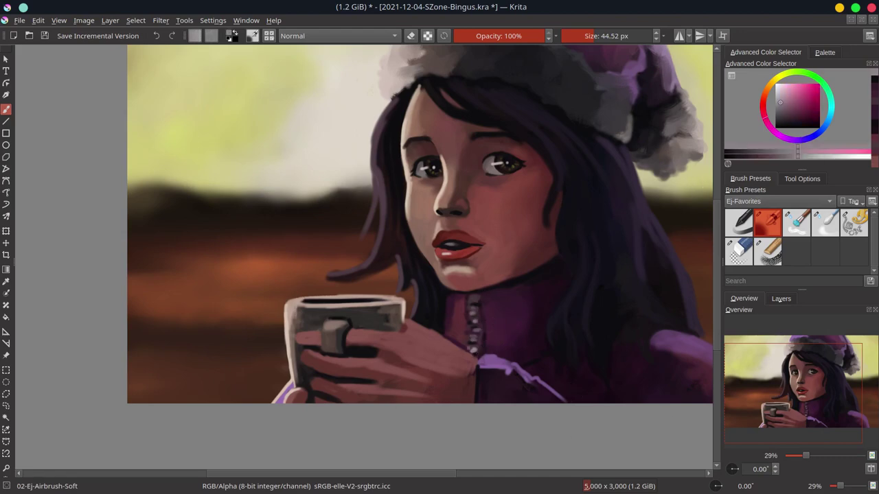
ctrl+click(469, 306)
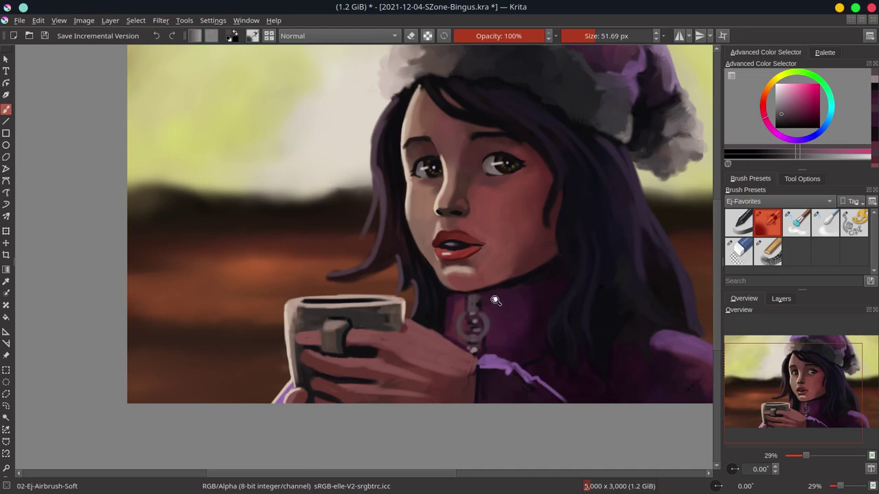
scroll(481, 316, up, 1)
drag(467, 312, 460, 337)
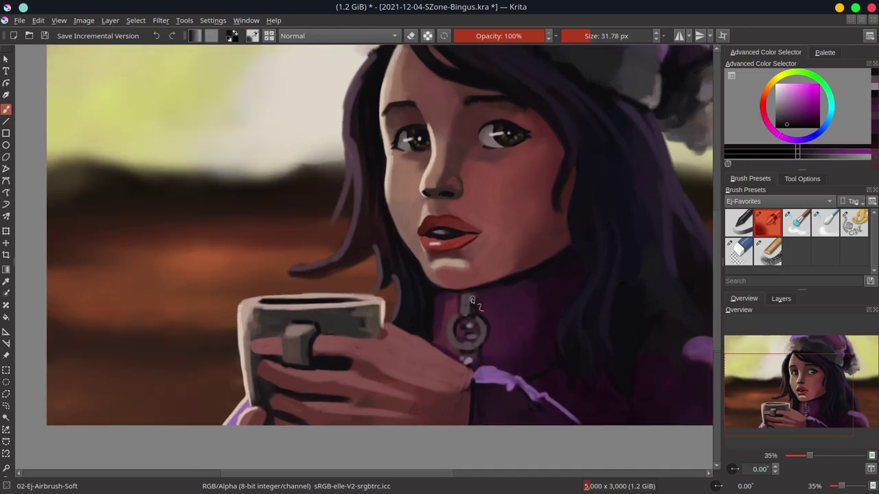
ctrl+click(474, 329)
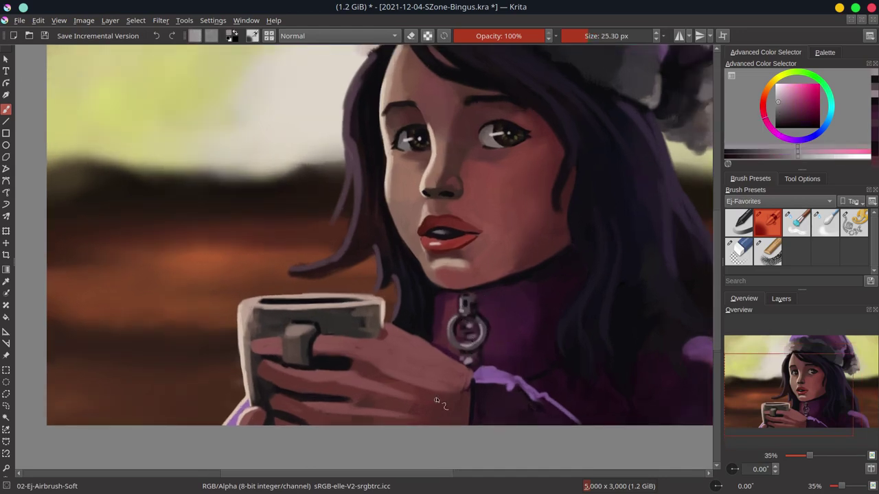
ctrl+click(486, 343)
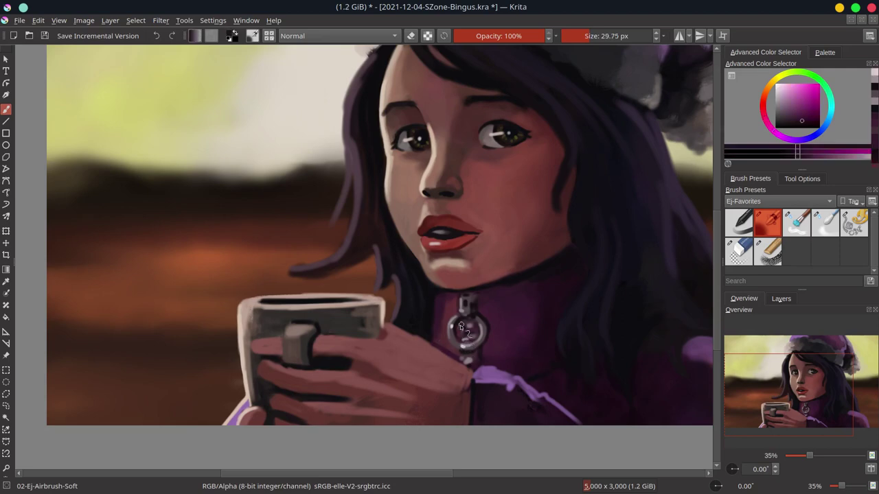
ctrl+click(559, 366)
Show the final-overlay group, select its Paint Layer 1, and pick bright red.
scroll(546, 352, down, 4)
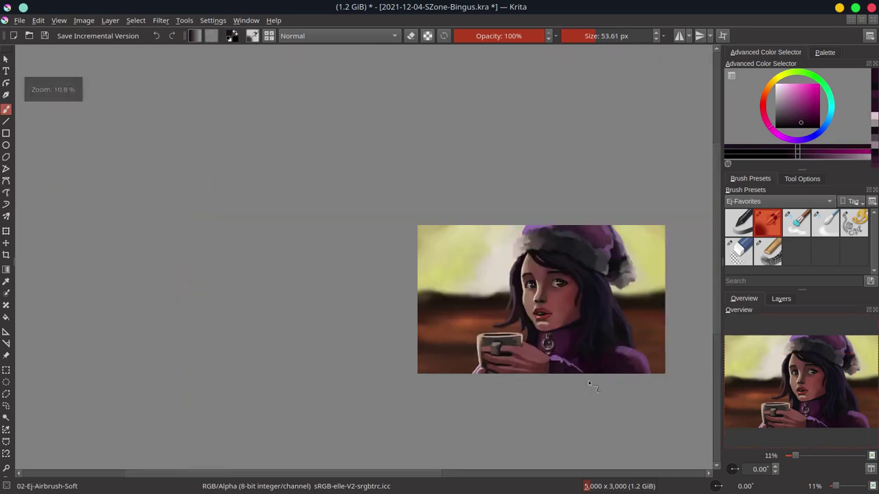
click(781, 298)
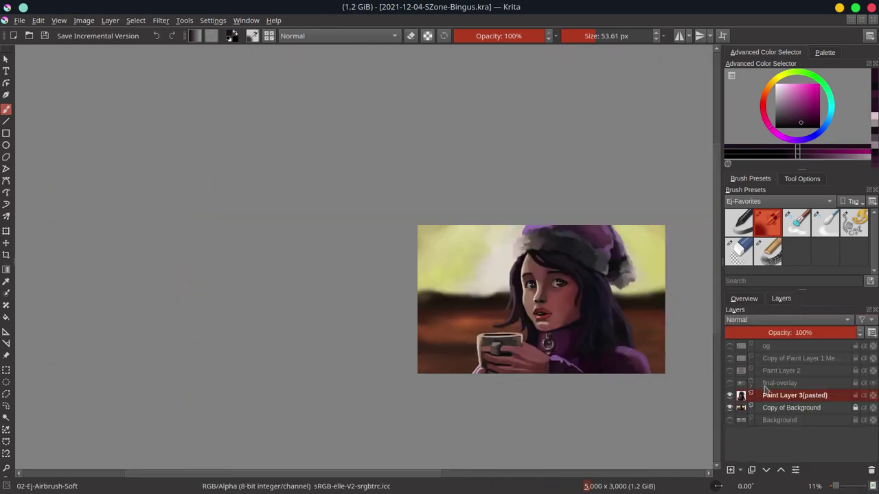
click(730, 421)
click(729, 383)
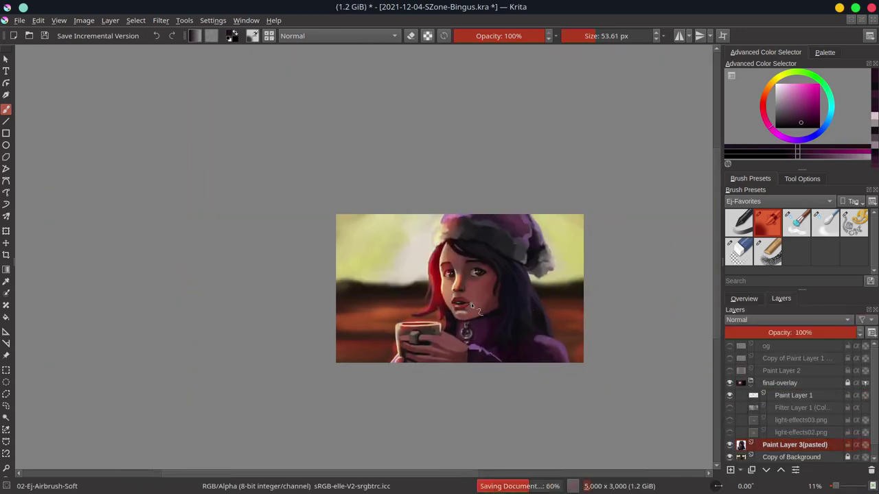
click(794, 396)
click(136, 20)
click(154, 35)
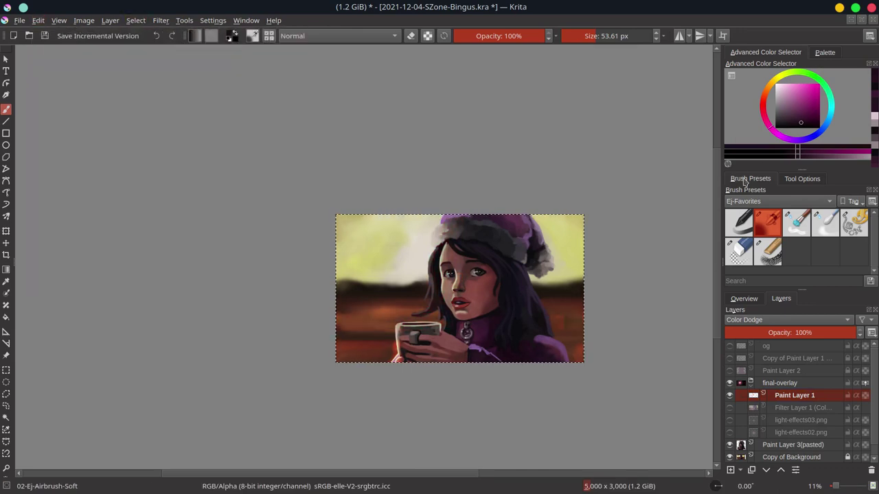
key(ctrl+shift+a)
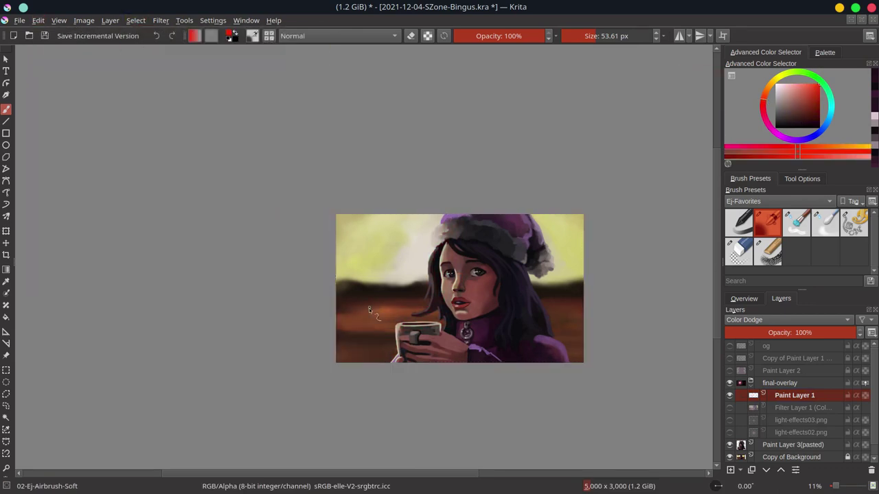
Airbrush red glow streaks across the lower background, then shrink the brush.
drag(343, 309, 415, 312)
drag(340, 326, 433, 319)
drag(343, 343, 584, 303)
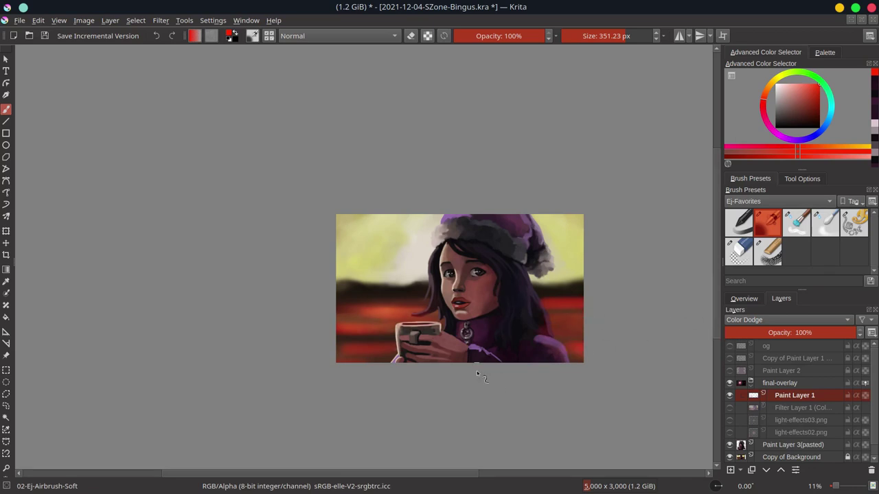
key(slash)
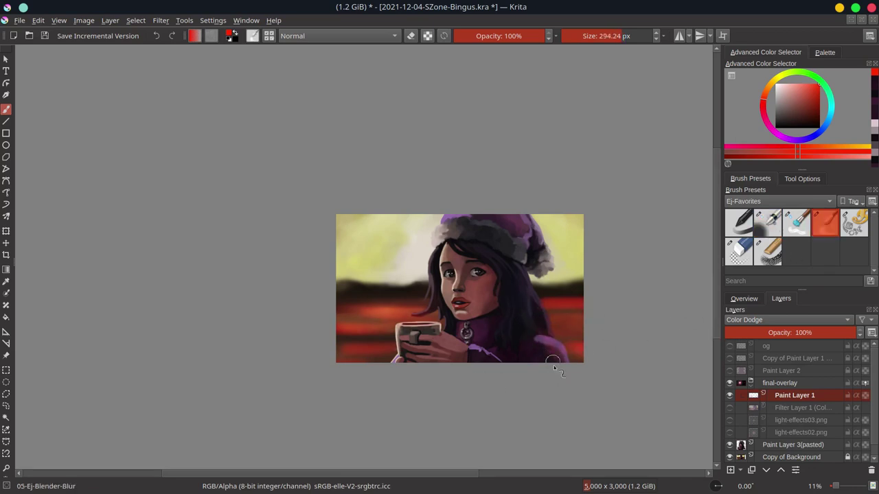
key(bracketleft)
key(slash)
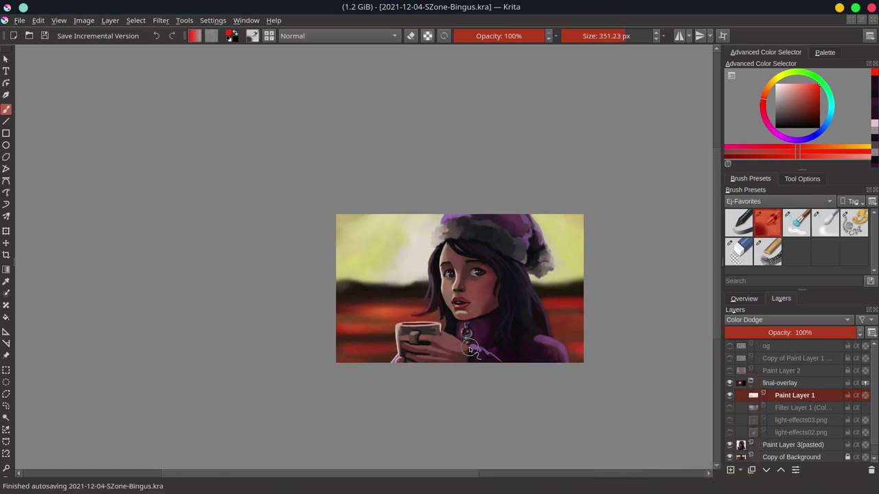
scroll(471, 350, up, 3)
Add red glow along the cup's left edge and rim.
key(bracketleft)
drag(325, 321, 331, 374)
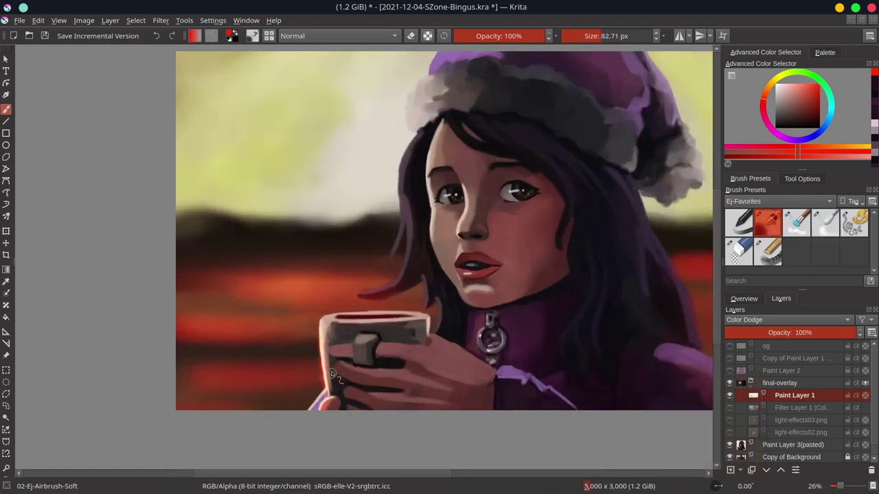
drag(324, 318, 422, 319)
key(bracketright)
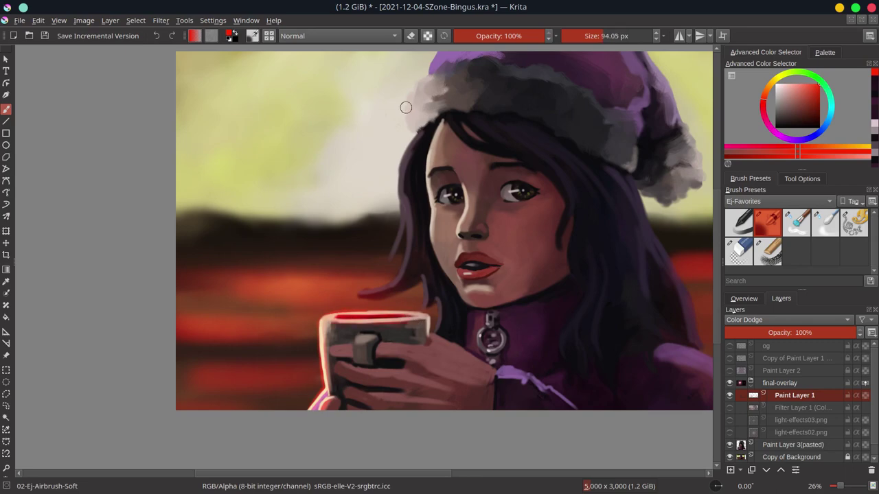
key(bracketleft)
key(bracketleft)
key(bracketleft)
Paint red rim light in the hair near the hat and on the face edge and nose tip.
mouse_move(406, 108)
mouse_down()
mouse_move(386, 171)
mouse_move(453, 210)
mouse_move(410, 281)
mouse_move(443, 361)
mouse_up()
key(bracketleft)
drag(440, 278, 447, 300)
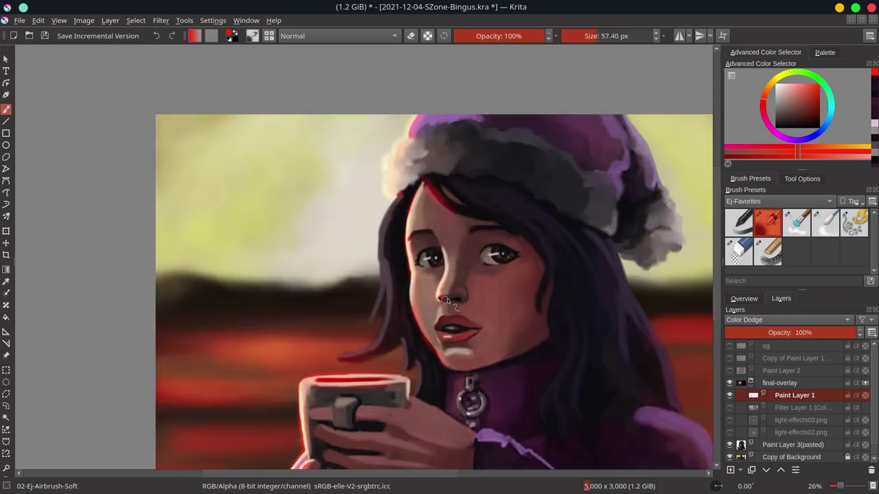
key(slash)
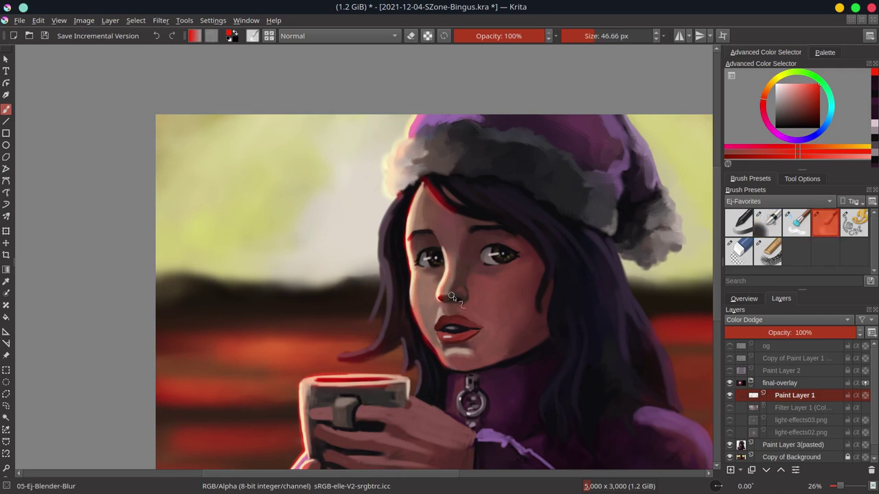
key(slash)
Paint soft red glow down the left hair edge and a reddish strand above the cup.
drag(392, 203, 375, 300)
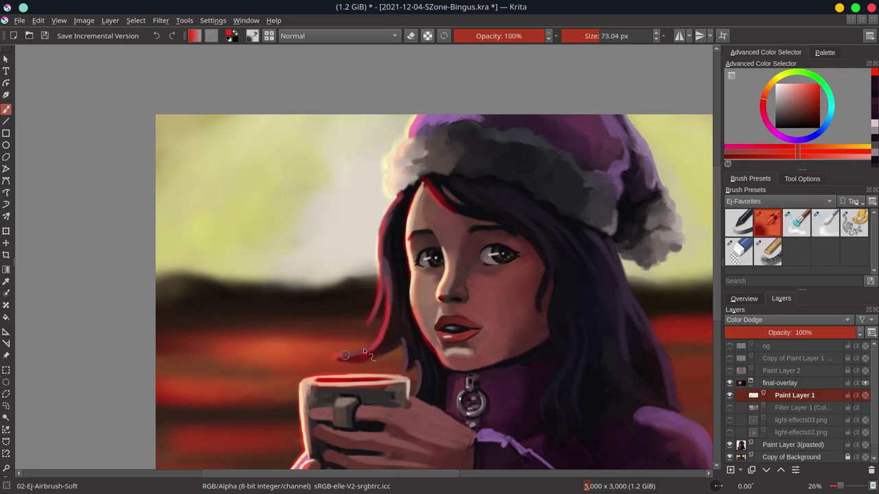
key(bracketright)
drag(394, 342, 391, 364)
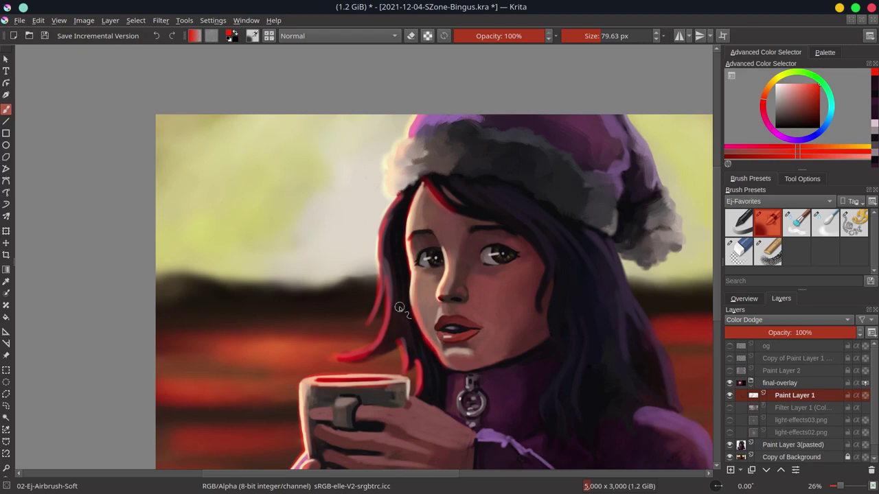
drag(472, 401, 456, 401)
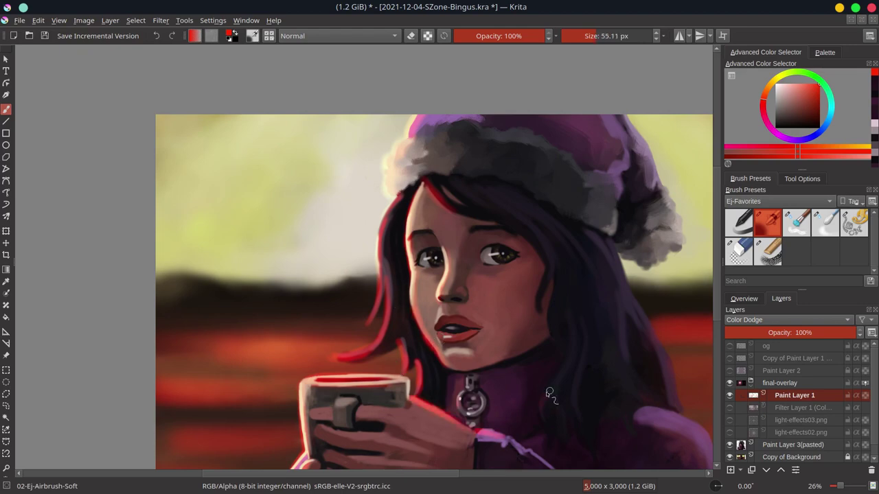
Save the painting several times while switching between blending and eraser brushes.
scroll(410, 385, down, 2)
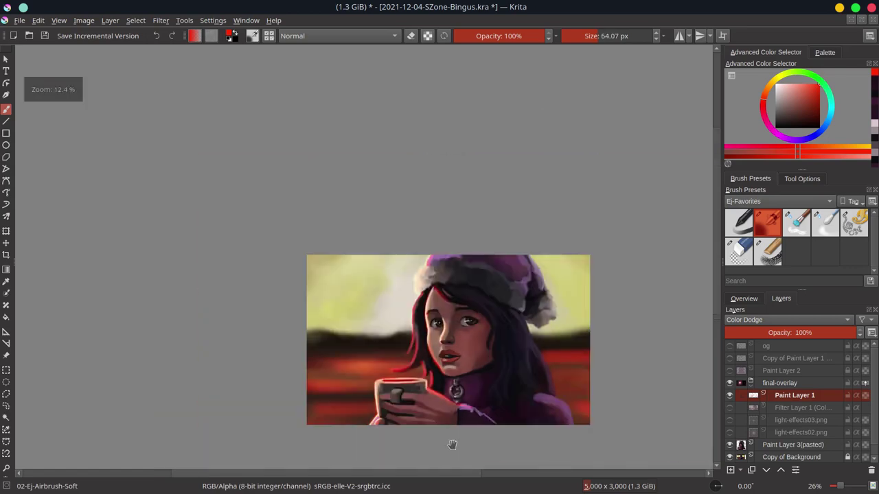
key(ctrl+s)
key(slash)
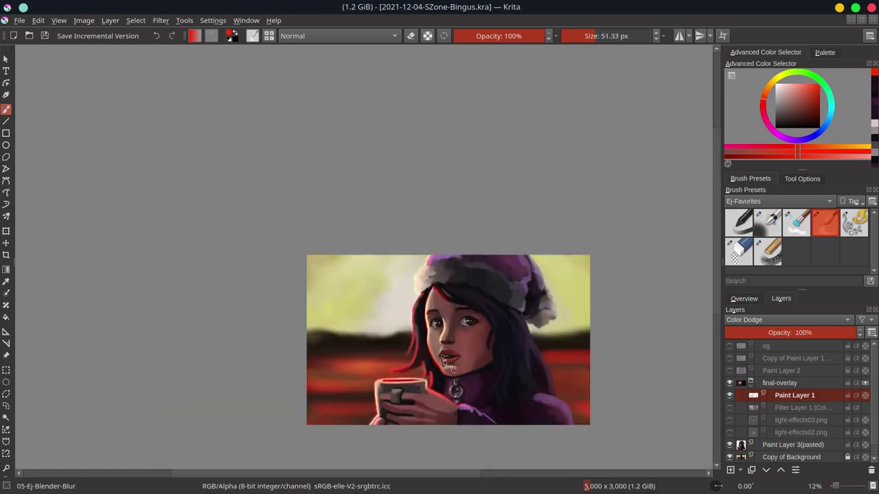
scroll(465, 397, up, 3)
key(slash)
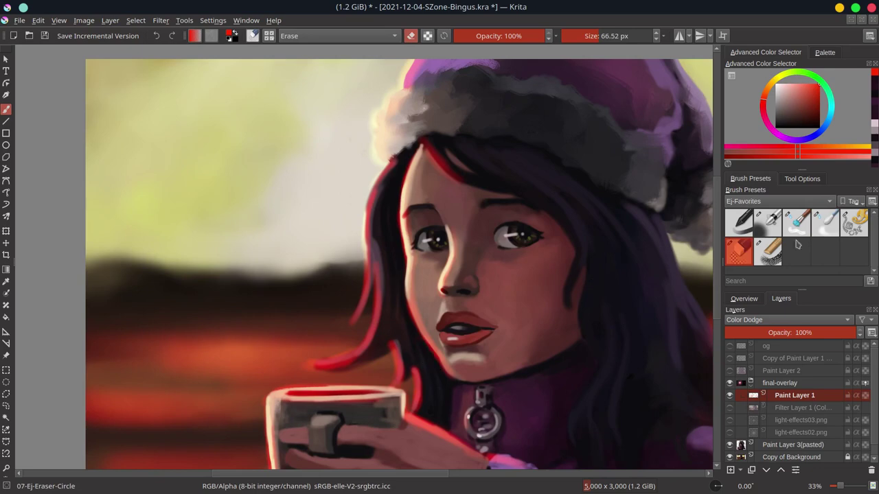
key(slash)
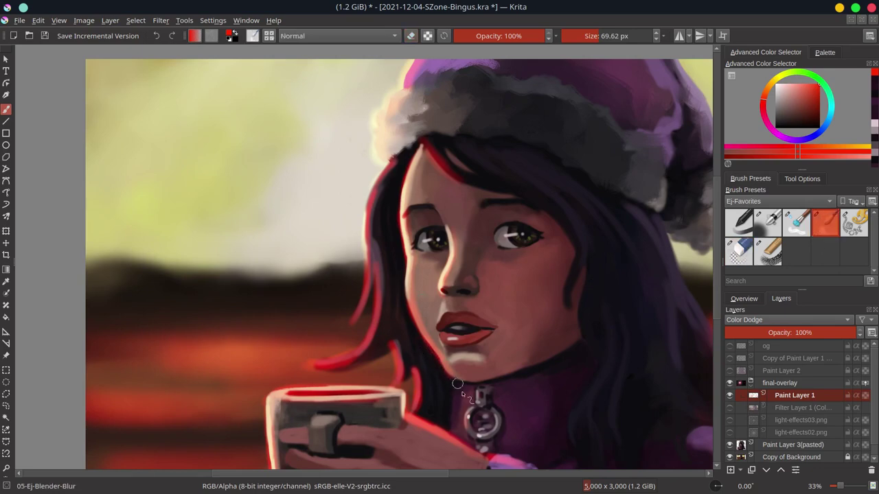
scroll(559, 324, down, 3)
key(ctrl+s)
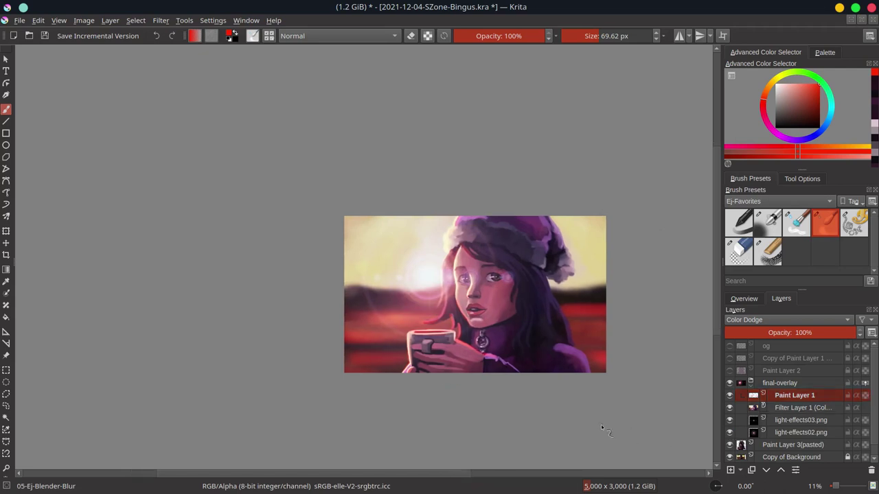
scroll(490, 341, up, 3)
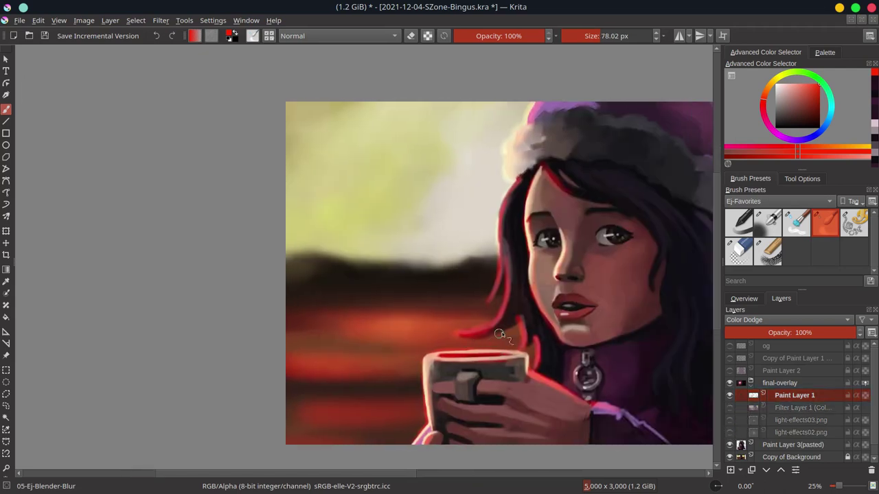
scroll(522, 364, down, 3)
key(ctrl+s)
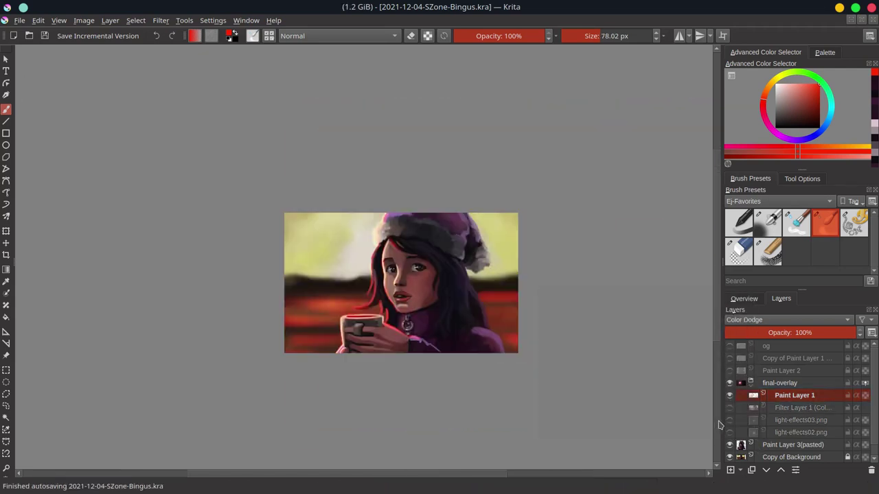
Check the mirrored canvas in Overview, hide final-overlay, and select Paint Layer 3(pasted).
click(743, 299)
click(871, 470)
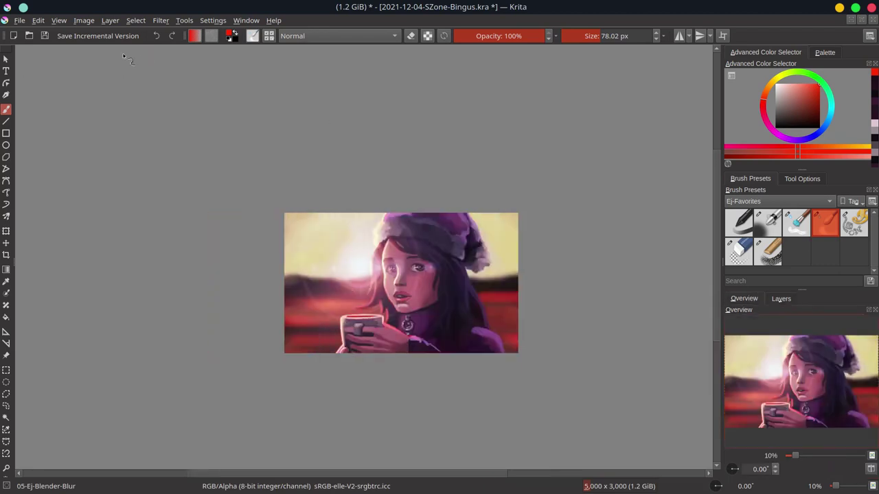
key(ctrl+s)
click(781, 299)
click(729, 383)
click(759, 395)
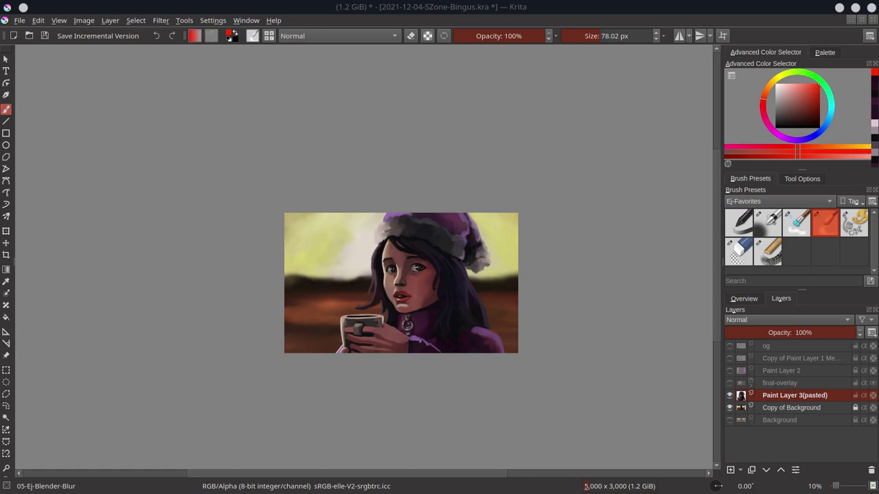
On a new layer, paint near-white steam wisps above the cup with the soft airbrush.
click(768, 223)
scroll(360, 336, up, 3)
key(Insert)
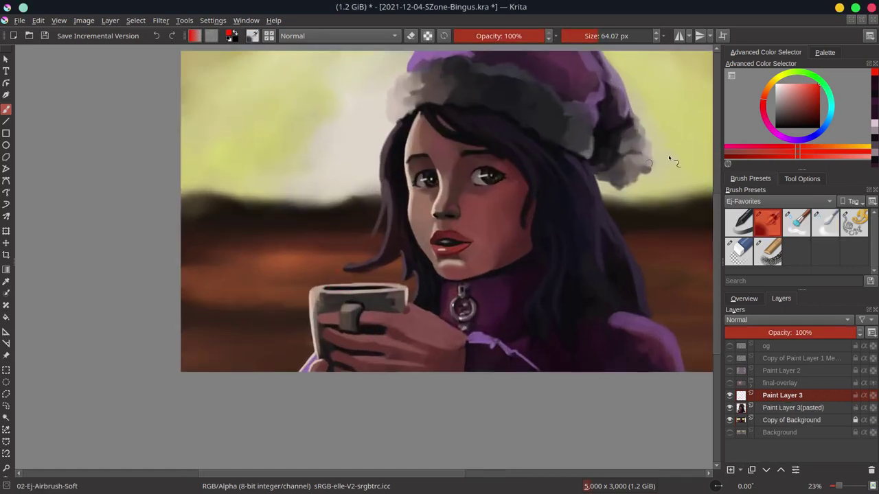
ctrl+click(694, 104)
drag(340, 279, 347, 214)
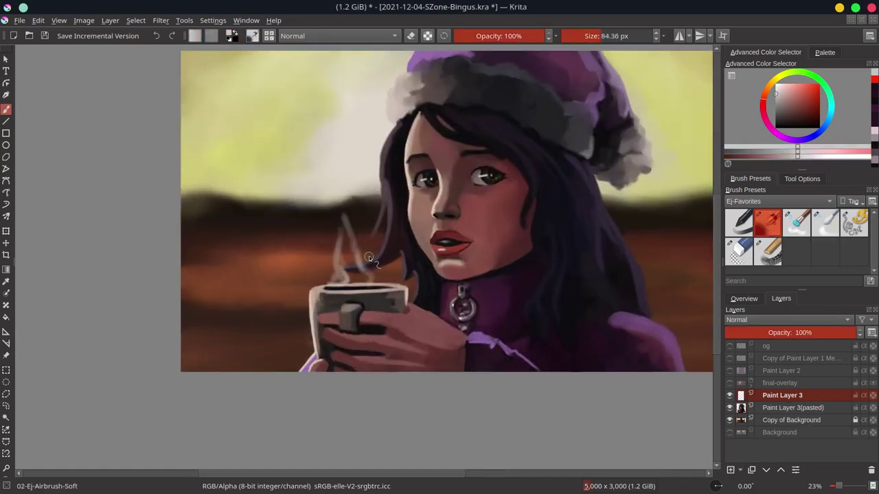
Add more steam wisps with a smaller brush and set the steam layer to 62% opacity.
mouse_move(368, 258)
mouse_down()
mouse_move(350, 258)
mouse_move(344, 199)
mouse_up()
ctrl+click(603, 149)
ctrl+click(350, 233)
drag(364, 237, 350, 214)
click(805, 332)
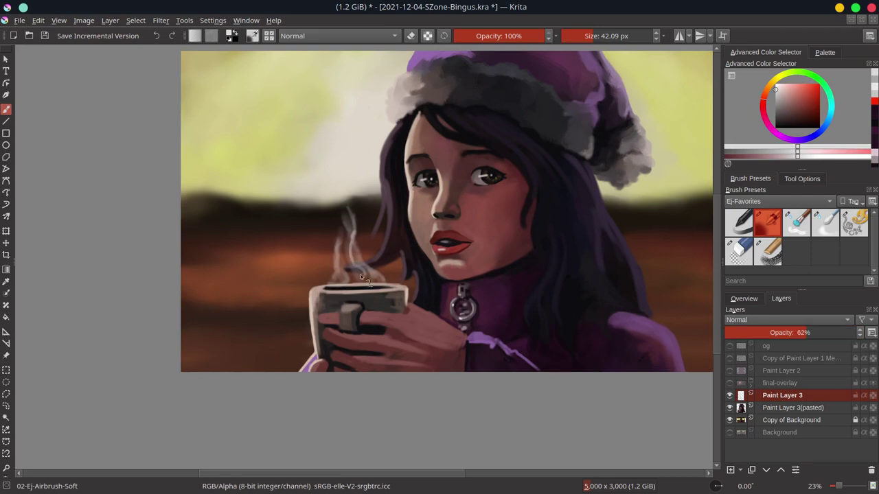
key(slash)
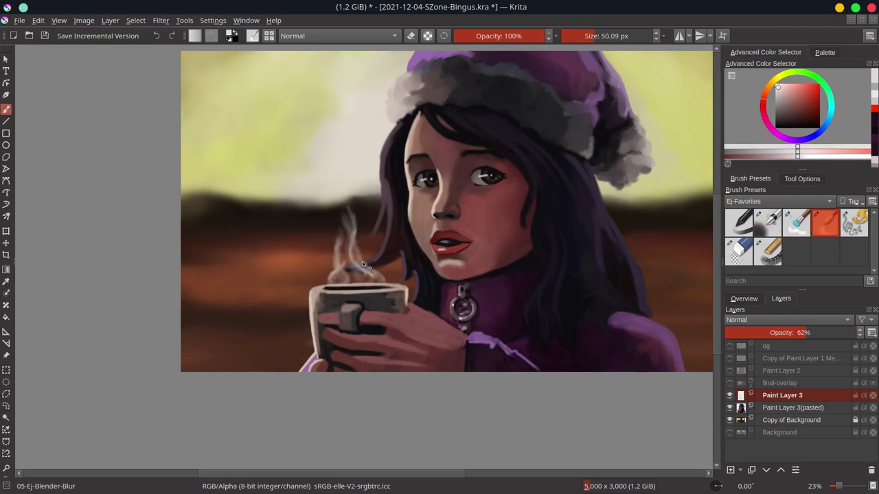
scroll(354, 257, down, 5)
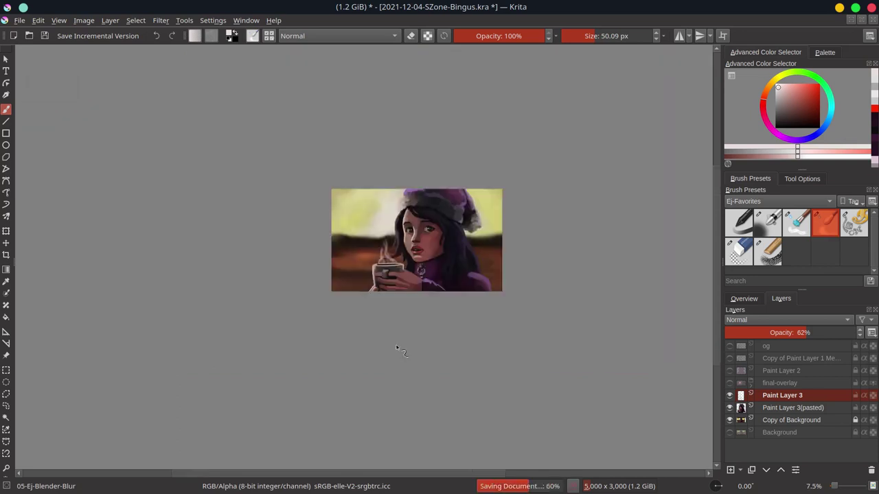
Rename the steam layer 'smoke' at 25% opacity, re-show final-overlay, and add a layer above.
double_click(790, 396)
text(smoke)
key(Return)
click(730, 383)
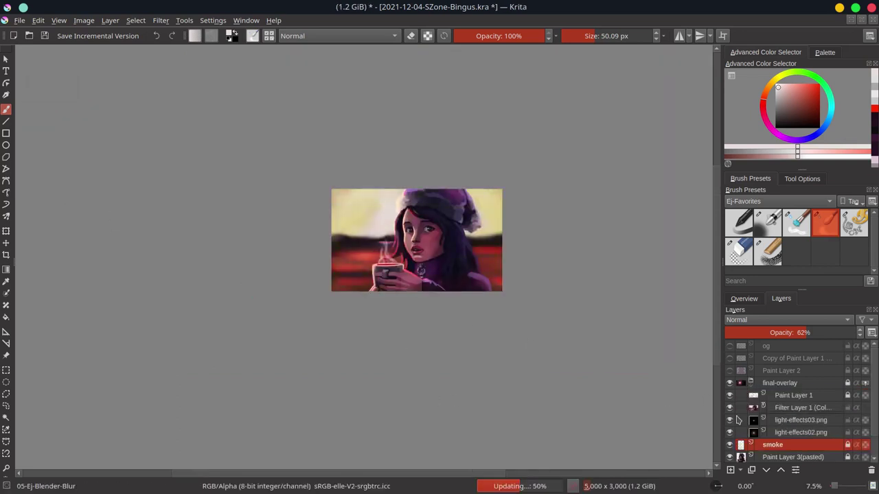
drag(736, 333, 758, 333)
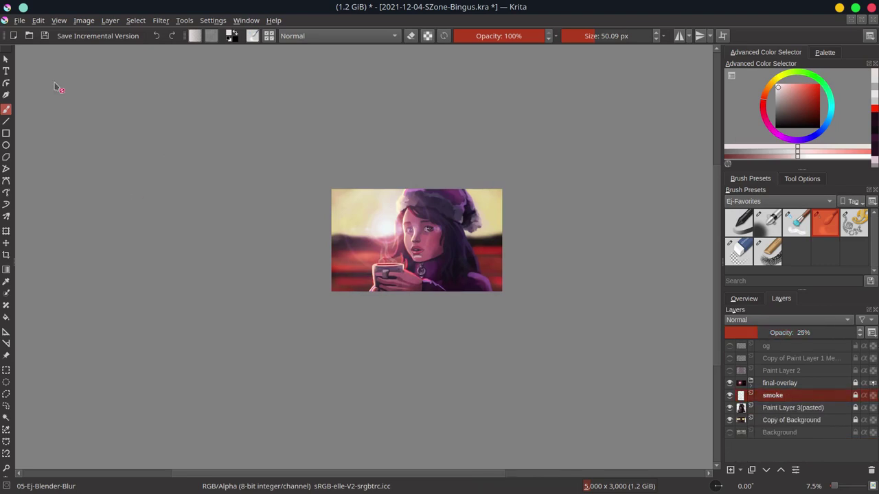
key(Insert)
Set the new steam layer to 50% opacity and name it 'smoke 2'.
scroll(395, 244, up, 4)
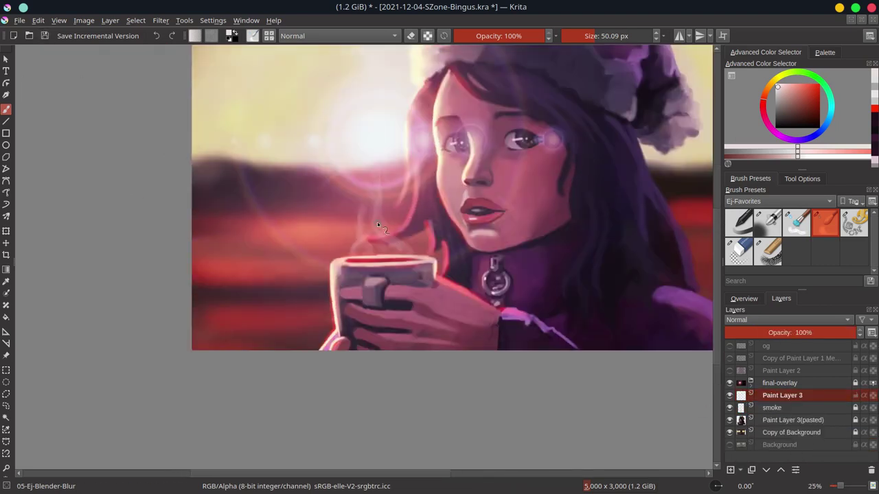
key(slash)
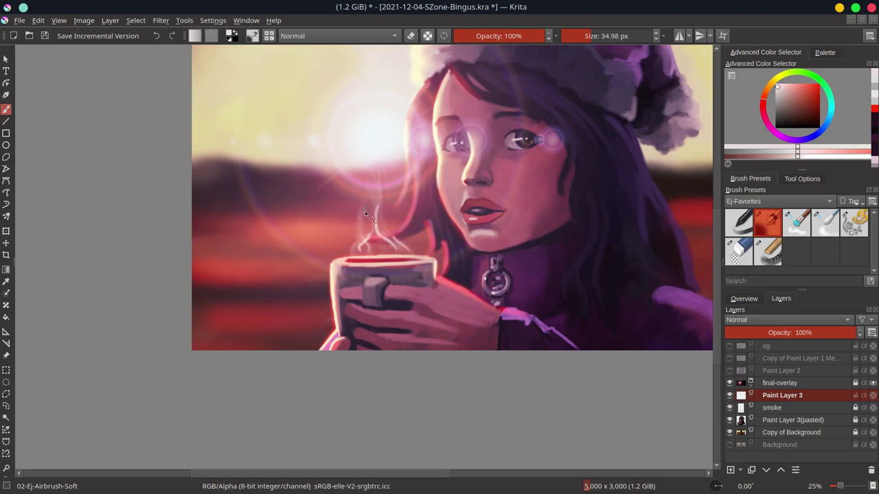
drag(807, 332, 792, 333)
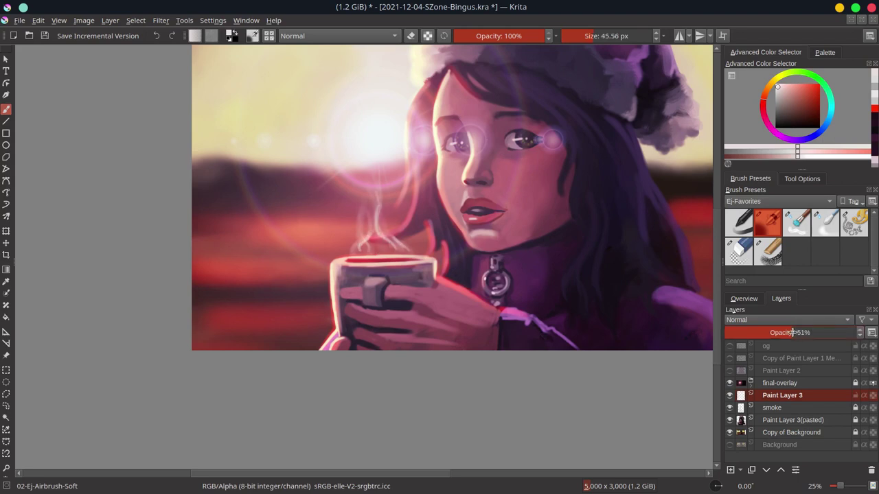
scroll(413, 313, down, 3)
double_click(782, 396)
text(smoke 2)
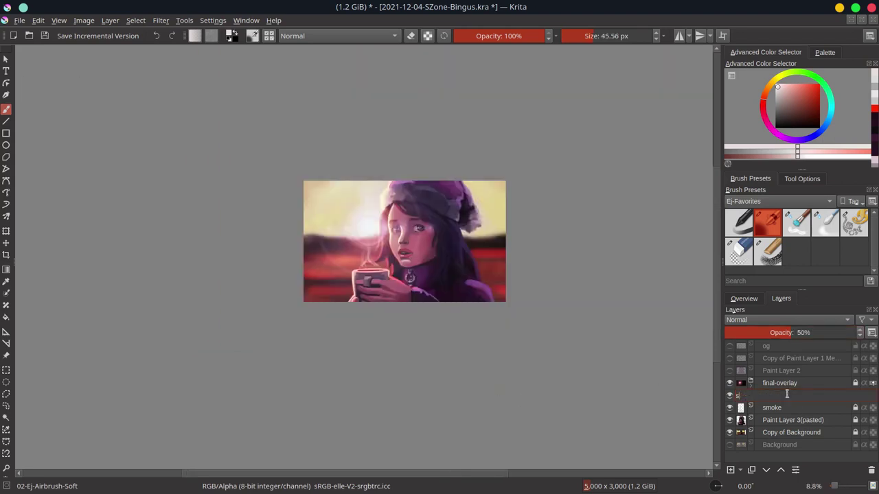
key(Return)
Group the two smoke layers and name the group 'smoke'.
shift+click(789, 408)
key(ctrl+g)
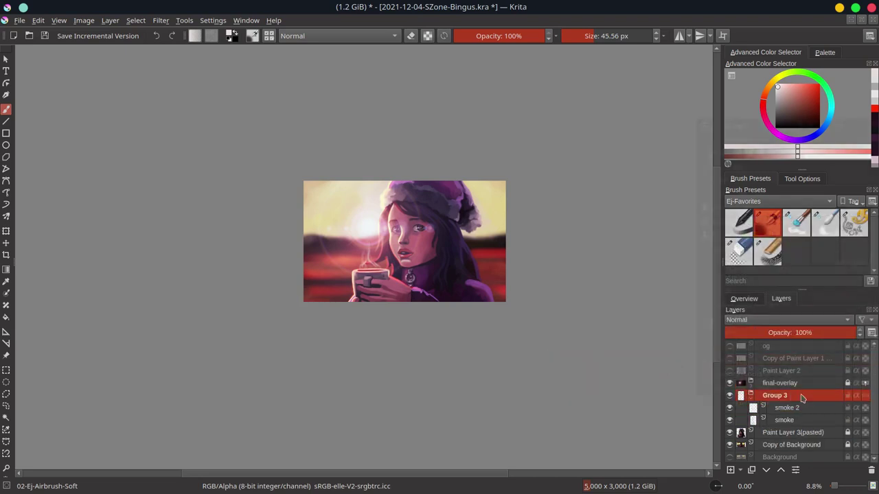
key(F3)
key(Escape)
click(790, 408)
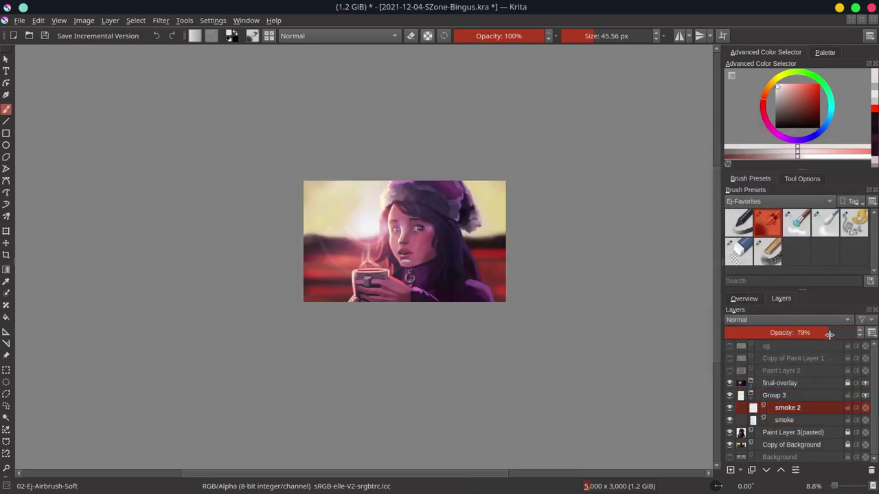
double_click(781, 397)
text(smoke)
key(Return)
Lower the smoke group to 45% opacity and save the painting.
drag(817, 332, 783, 332)
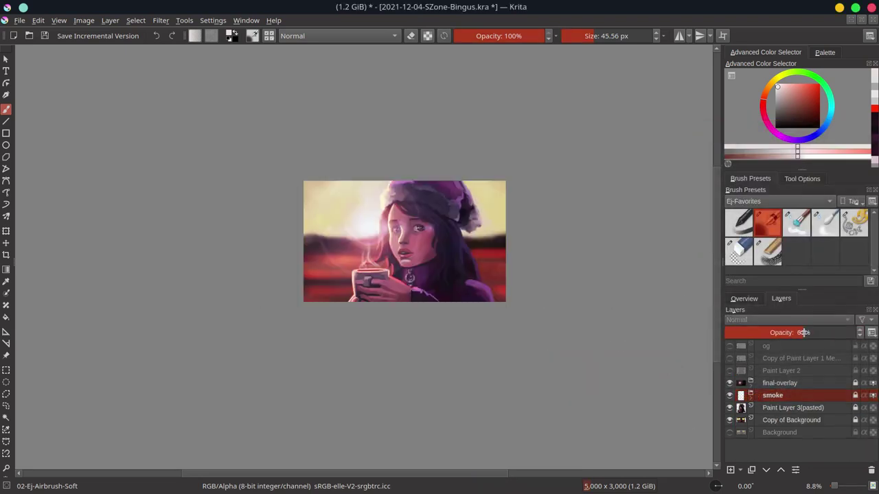
scroll(234, 325, down, 1)
key(ctrl+s)
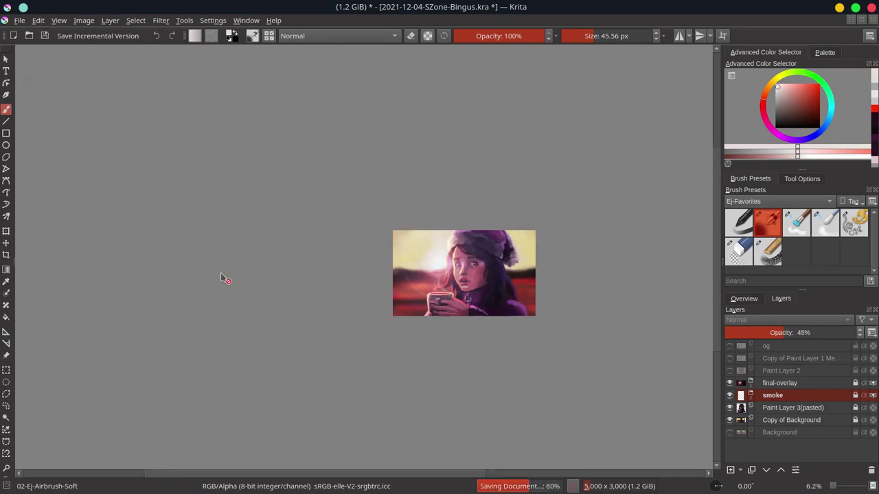
click(782, 384)
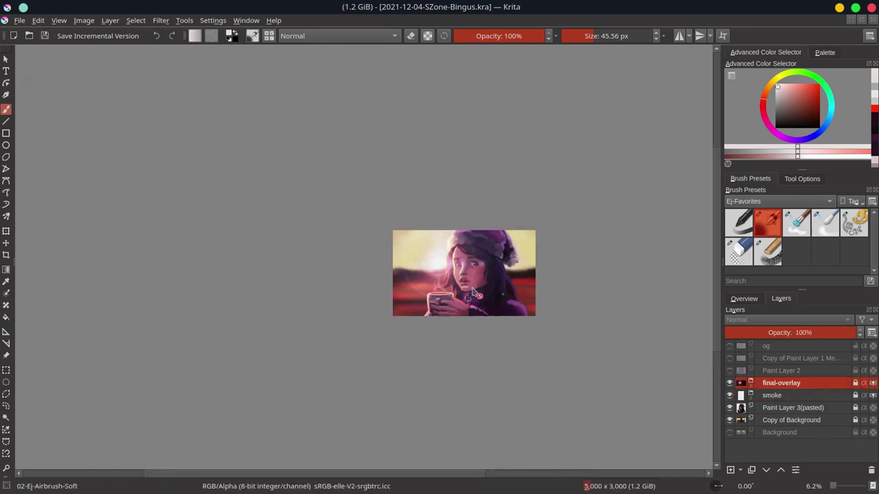
Add a Color Balance filter mask with shadows magenta–green -20 and midtones yellow–blue -15.
click(751, 383)
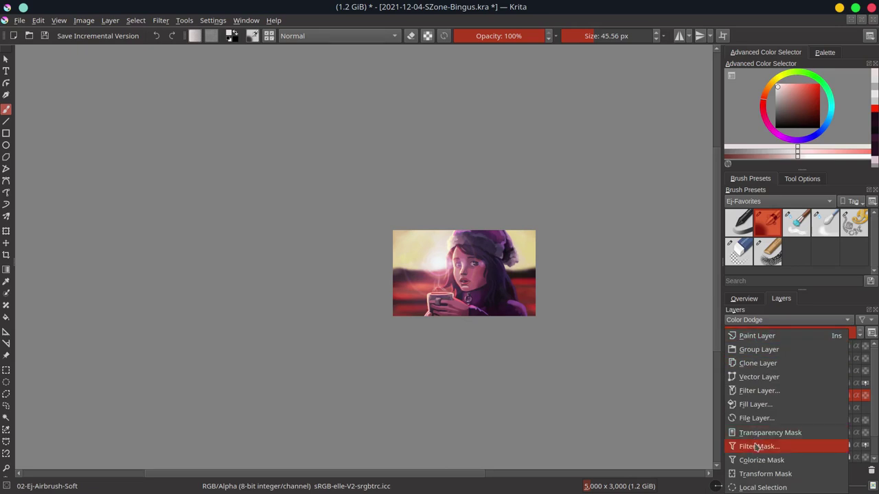
click(759, 446)
click(96, 205)
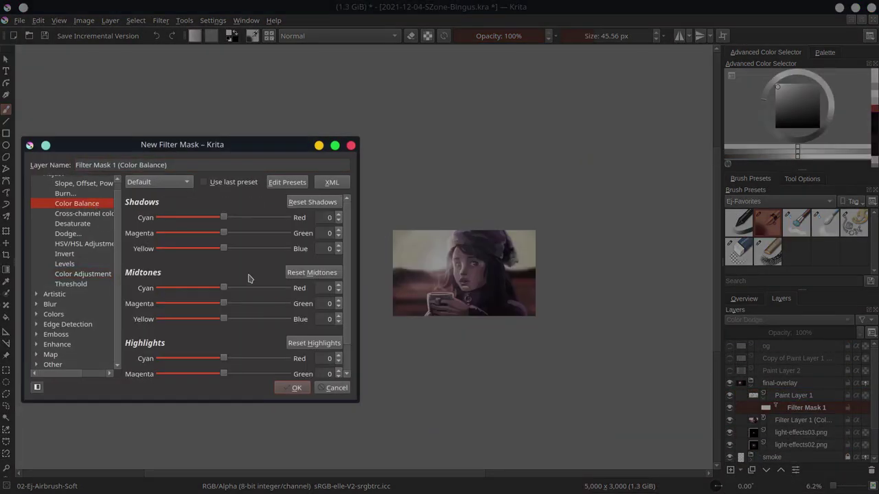
drag(223, 233, 210, 233)
mouse_move(224, 320)
mouse_down()
mouse_move(214, 321)
mouse_move(220, 350)
mouse_up()
scroll(184, 355, down, 2)
click(293, 388)
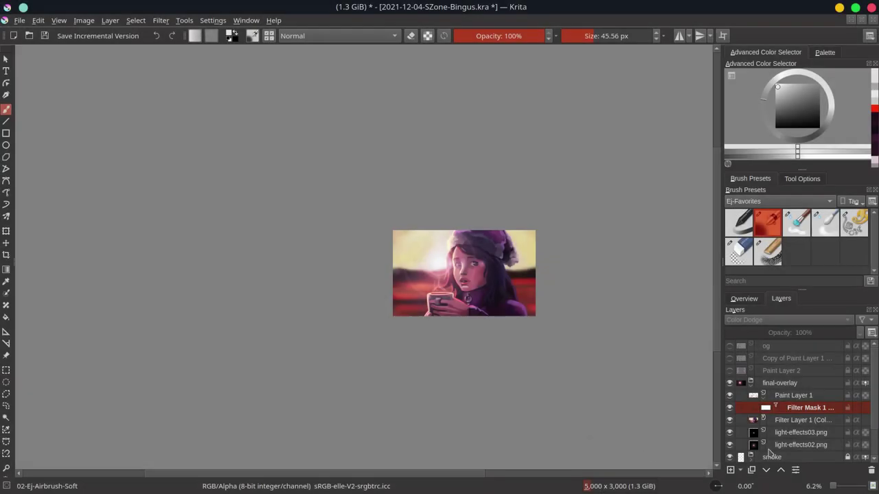
Add a Color Balance filter layer, adjust its shadows magenta–green, and make it visible.
right_click(778, 424)
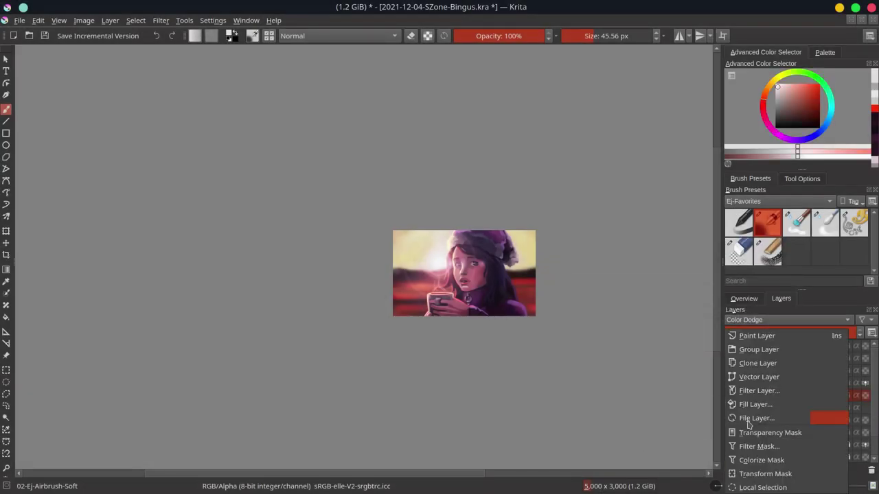
click(790, 392)
scroll(435, 381, down, 2)
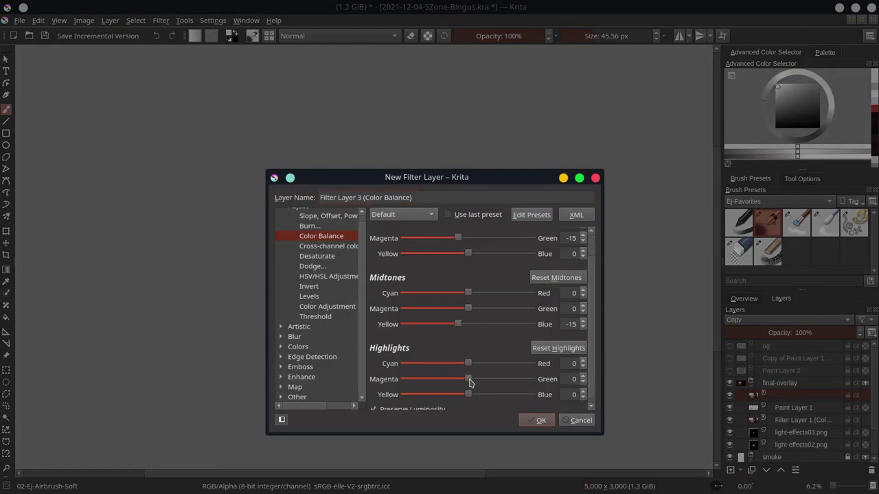
click(540, 420)
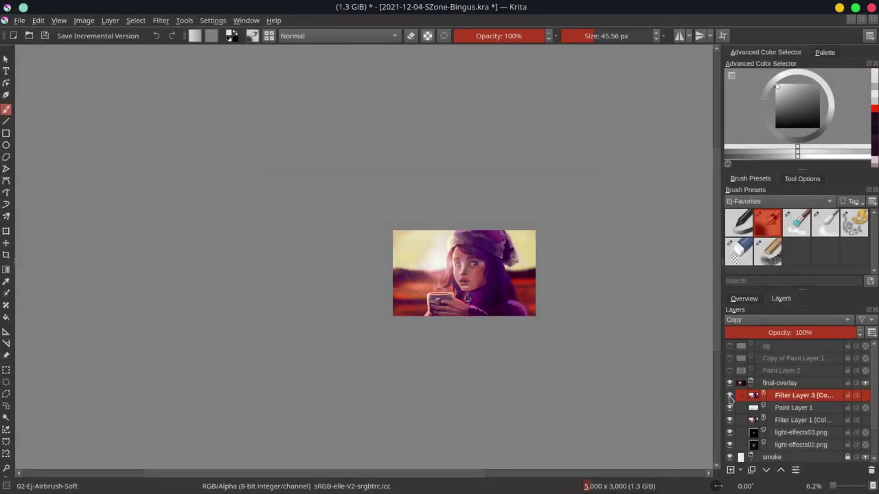
right_click(779, 401)
click(756, 249)
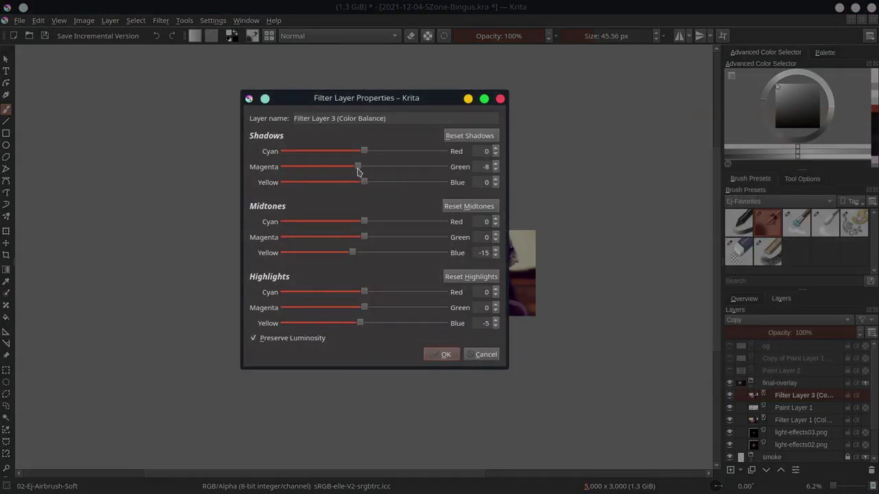
drag(359, 168, 364, 174)
click(446, 354)
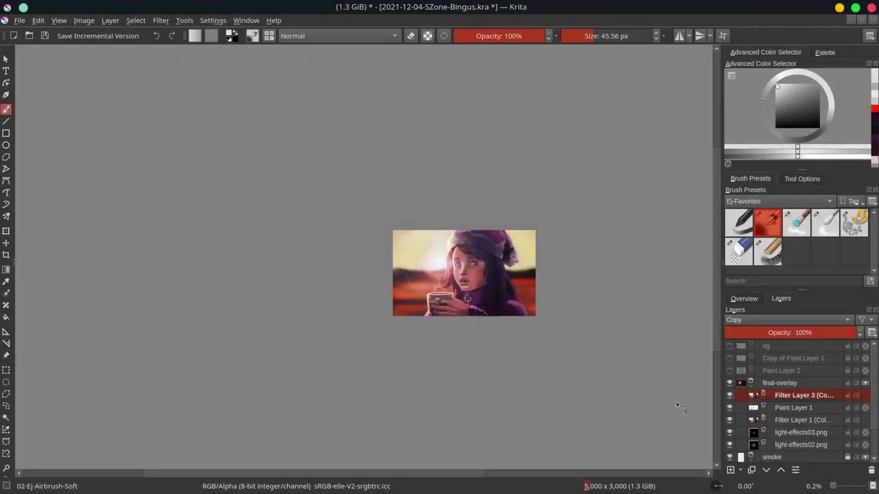
click(729, 397)
Reset Filter Layer 1's Curves to a straight line and show its effect.
right_click(782, 420)
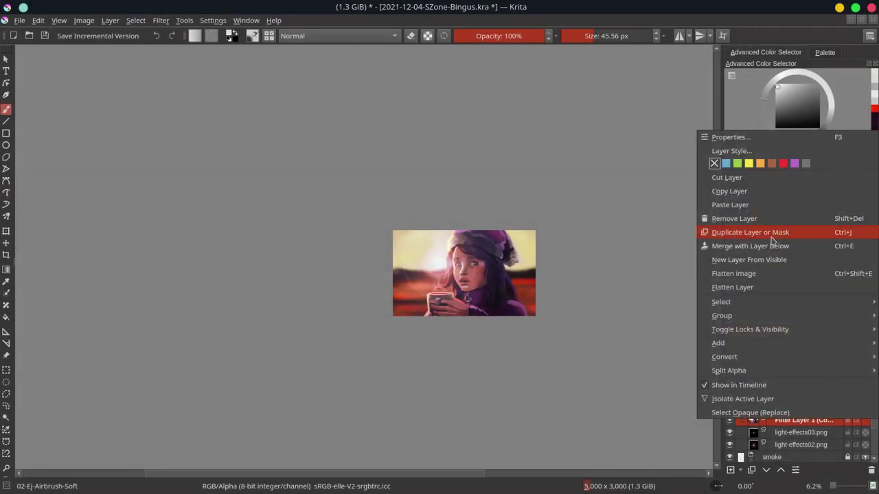
key(F3)
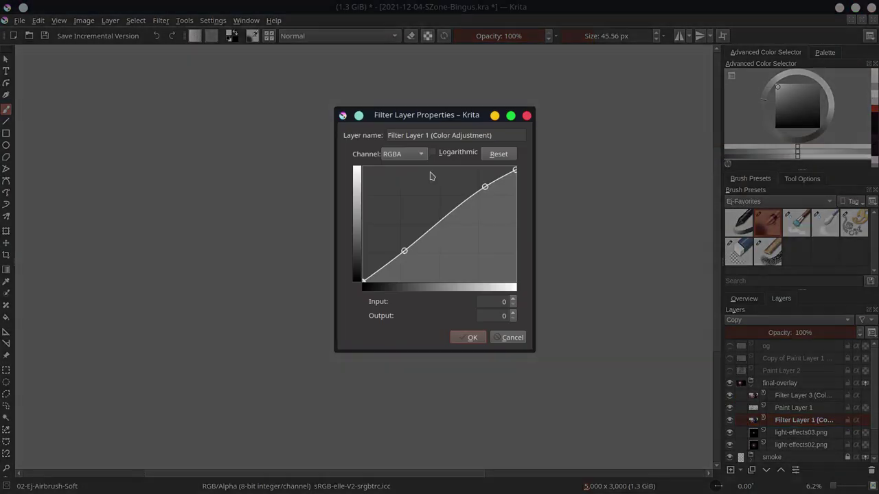
drag(482, 184, 474, 236)
click(499, 154)
click(472, 338)
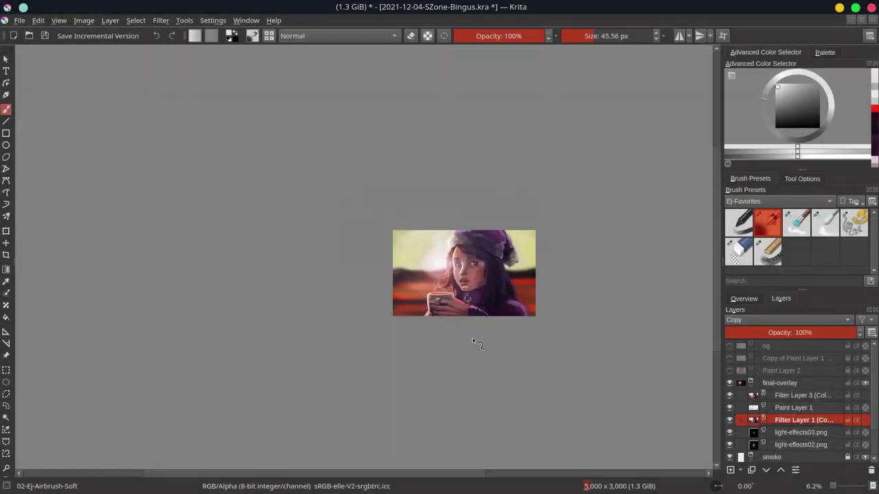
click(729, 421)
Reduce Filter Layer 3's Color Balance shadows yellow–blue shift to 2.
click(803, 398)
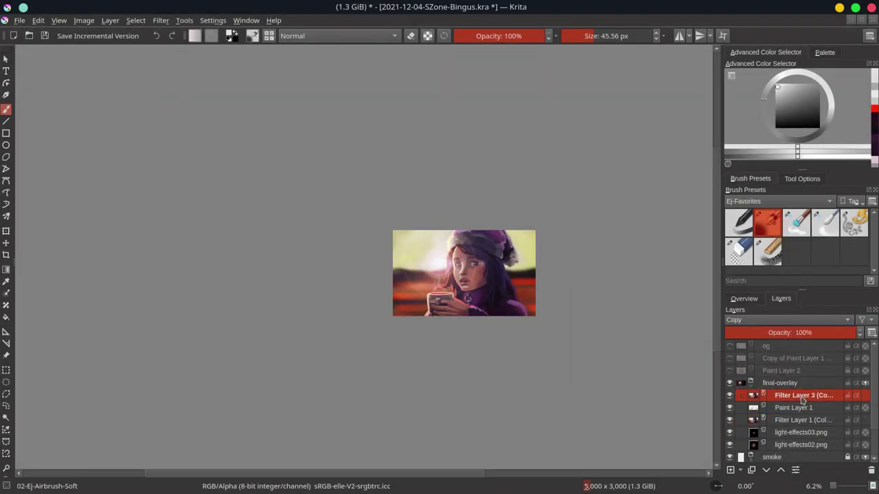
right_click(812, 400)
click(728, 114)
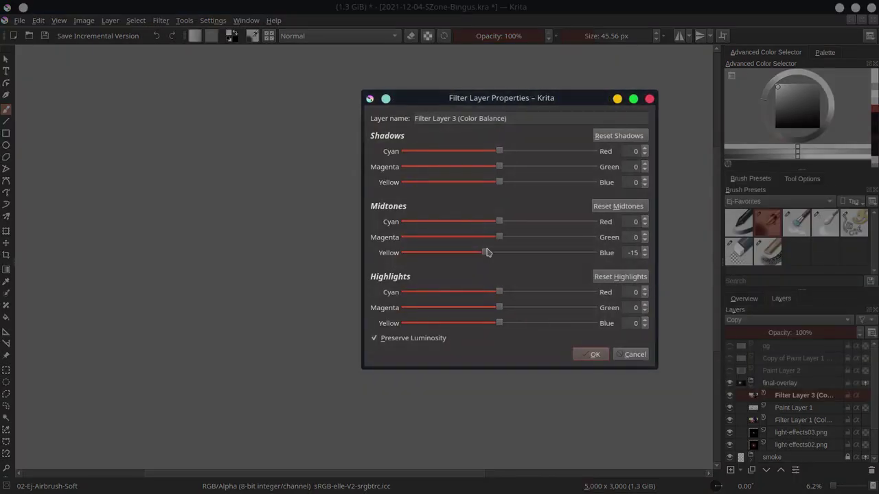
click(591, 354)
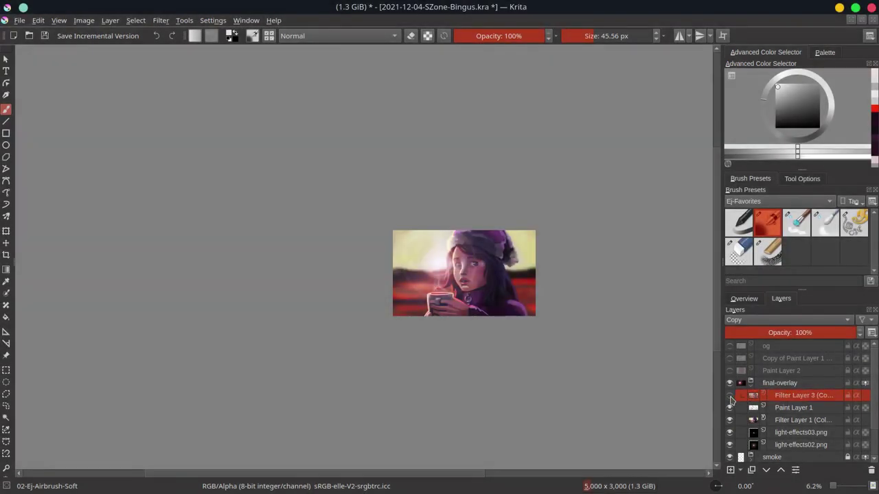
right_click(732, 398)
click(728, 114)
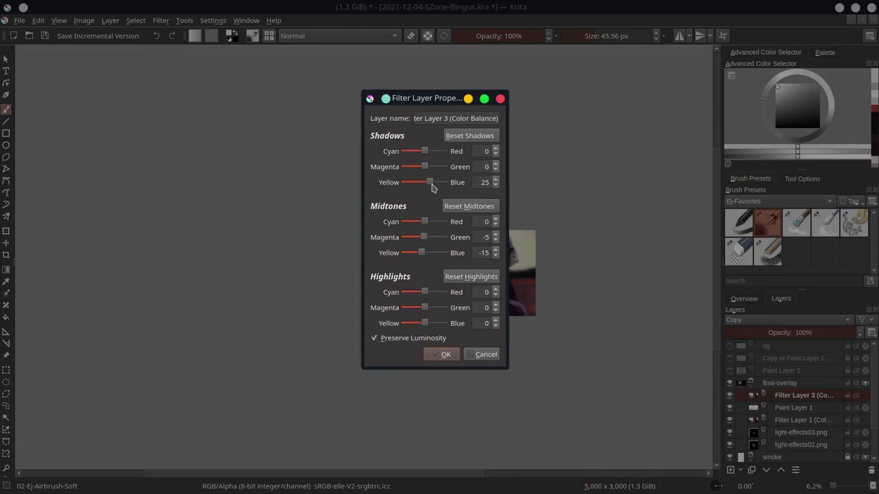
click(446, 354)
right_click(732, 398)
click(728, 114)
drag(431, 183, 425, 185)
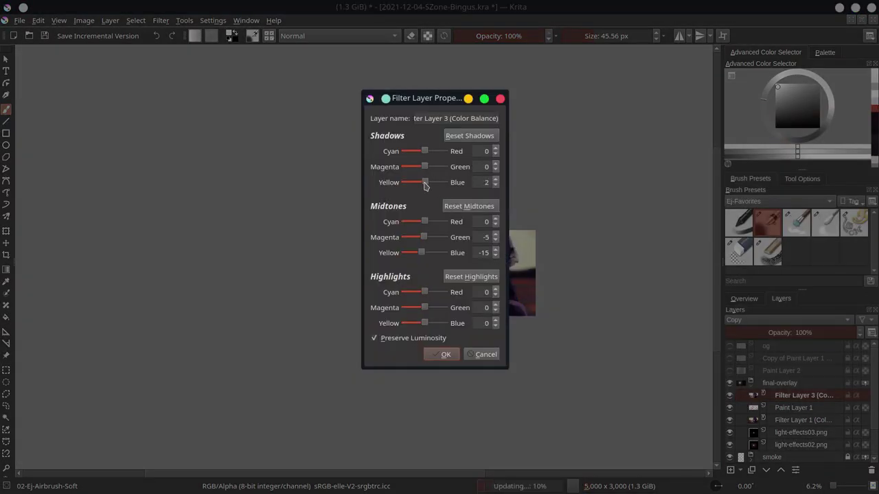
click(446, 355)
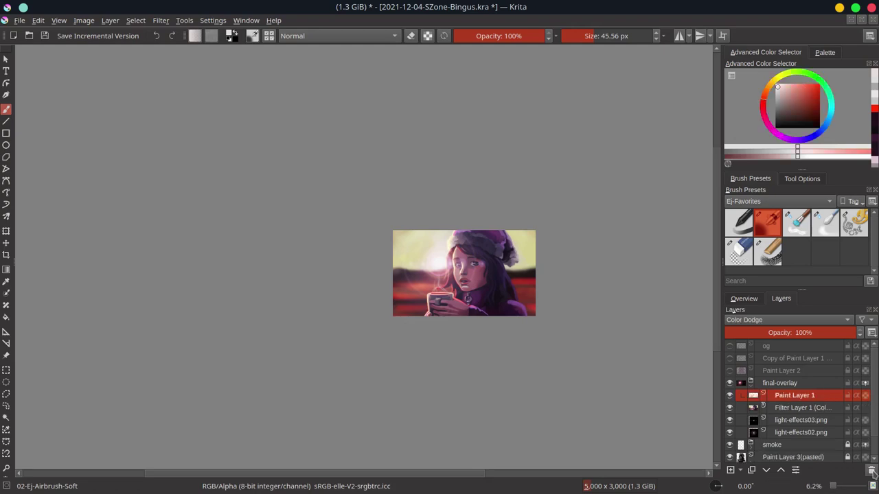
Switch Filter Layer 1's curve to the combined RGBA channel.
right_click(789, 408)
click(728, 126)
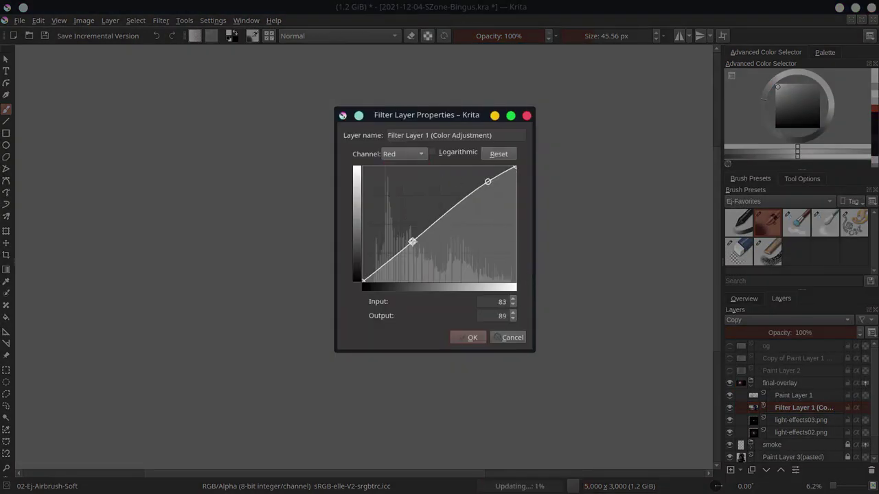
click(403, 154)
click(391, 131)
click(473, 337)
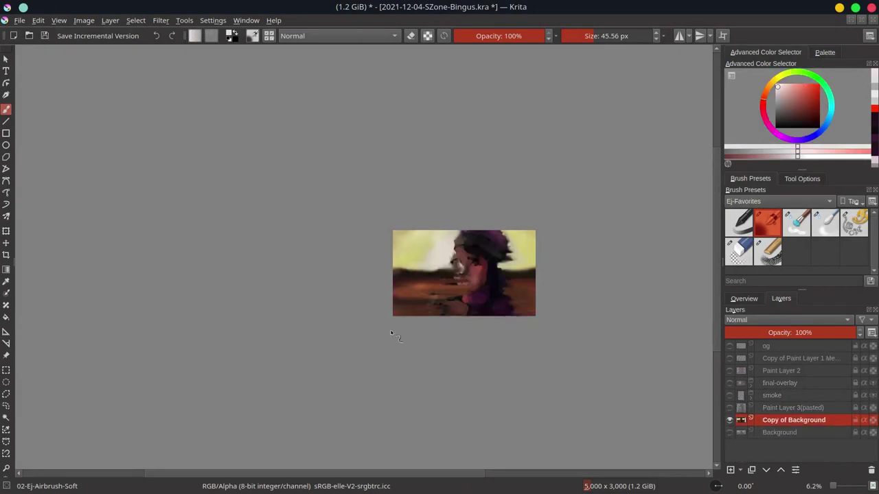
Lasso the sky above the horizon and save a new numbered version of the file.
key(ctrl+s)
key(ctrl+r)
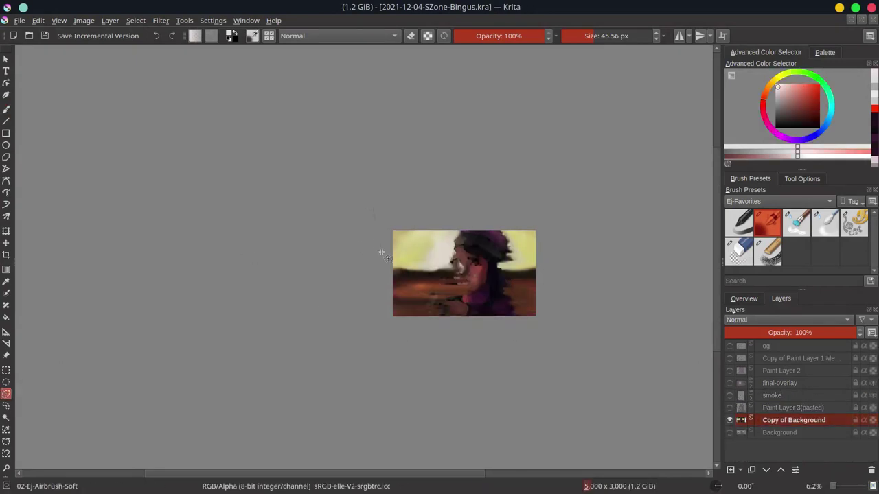
drag(373, 205, 447, 273)
drag(543, 219, 378, 269)
key(ctrl+alt+s)
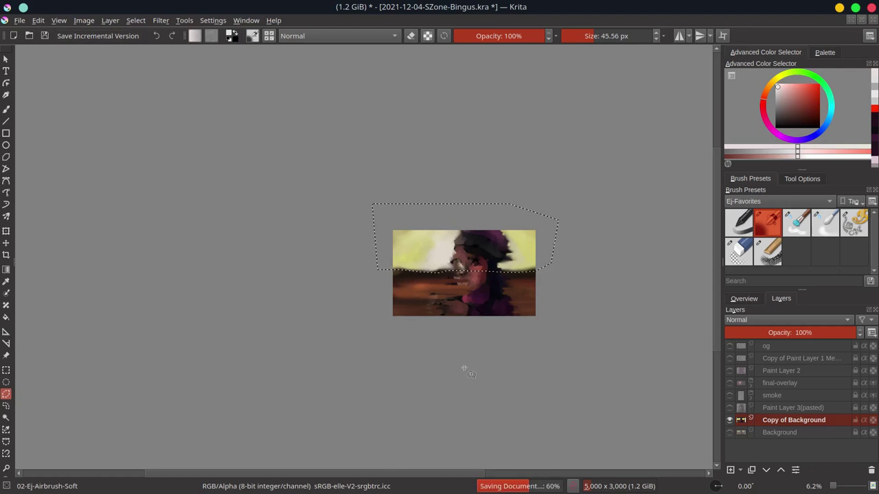
Try an HSV Adjustment hue shift on the sky, then undo it.
click(161, 20)
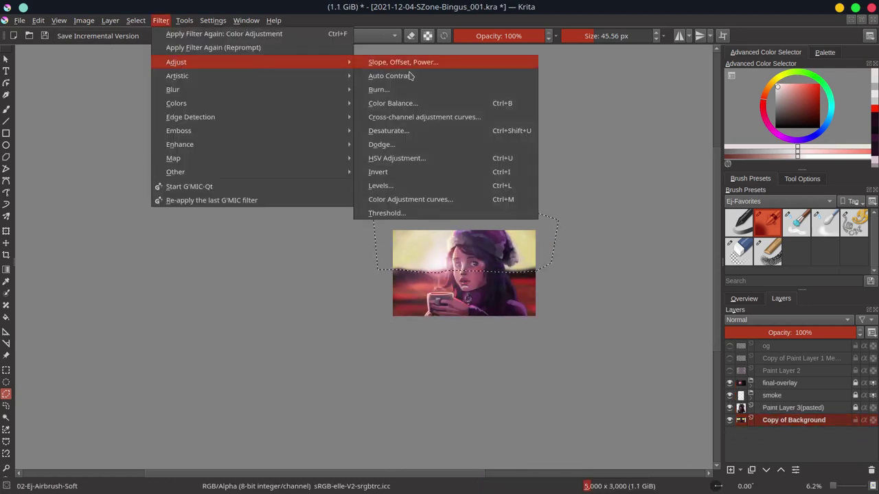
click(426, 163)
drag(184, 142, 265, 146)
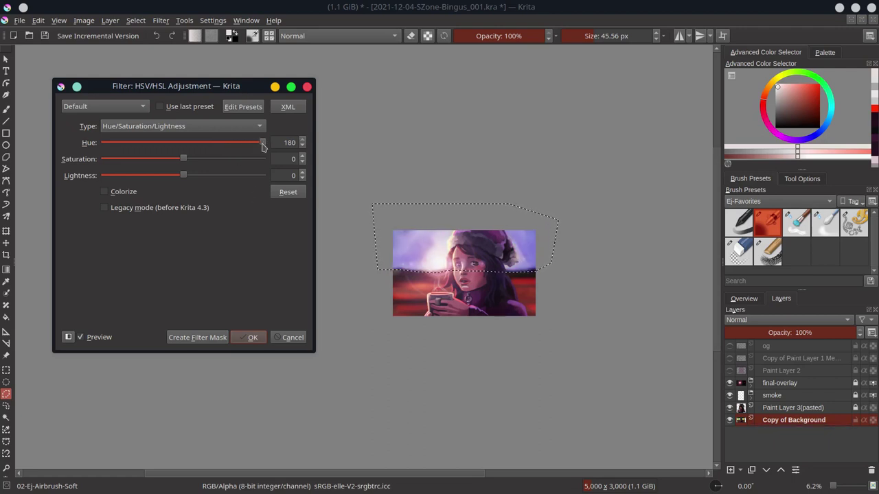
drag(262, 143, 99, 150)
key(Return)
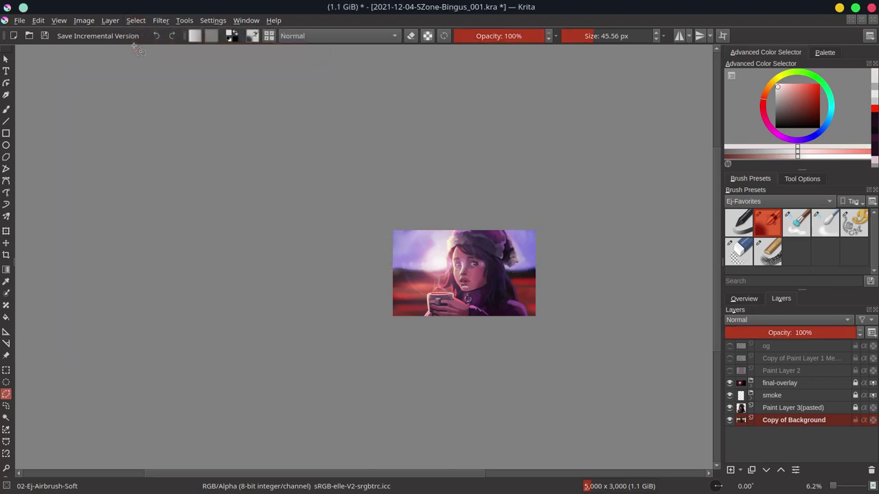
click(38, 20)
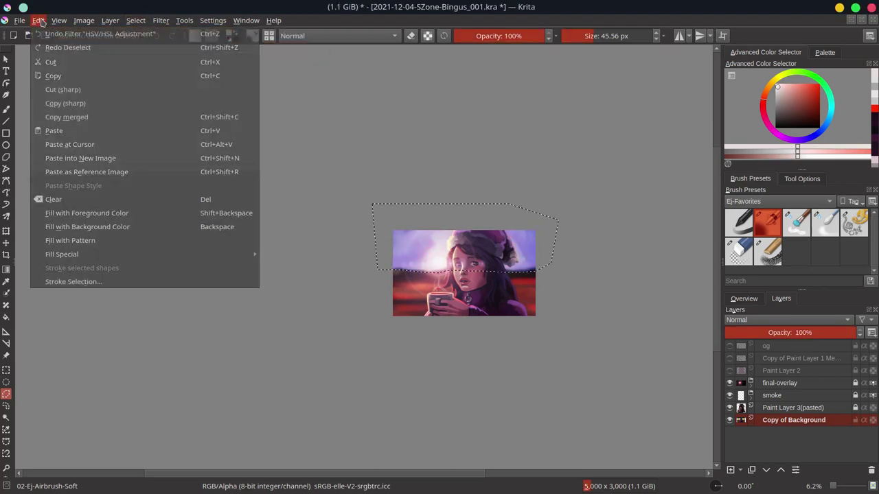
click(69, 33)
click(135, 20)
click(144, 48)
Retry the HSV Adjustment with hue pushed to -180, then cancel it.
click(161, 20)
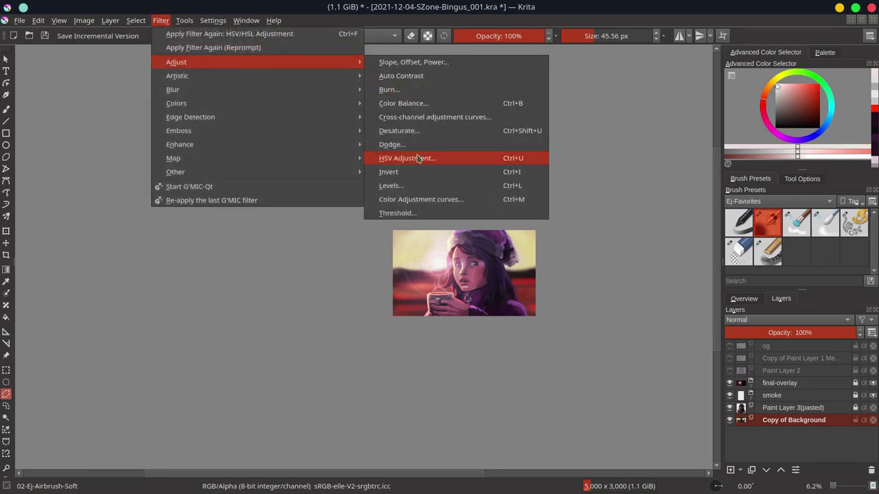
click(412, 158)
click(173, 144)
drag(174, 146, 105, 149)
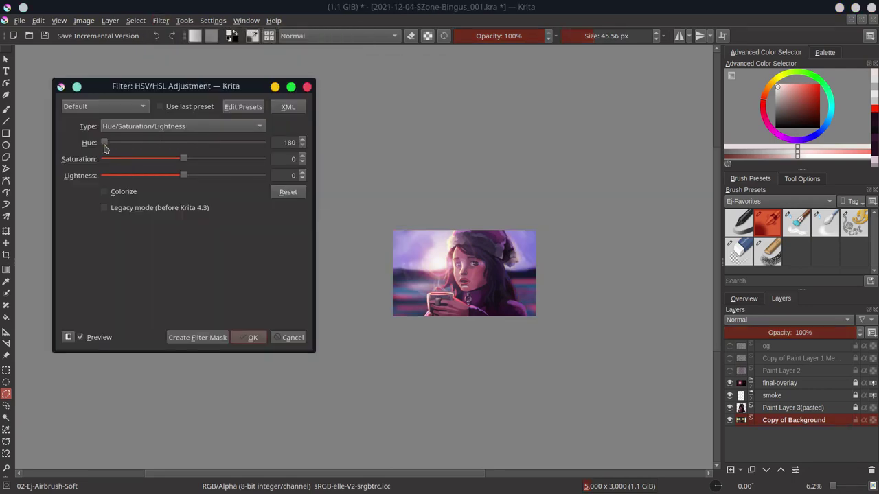
click(291, 337)
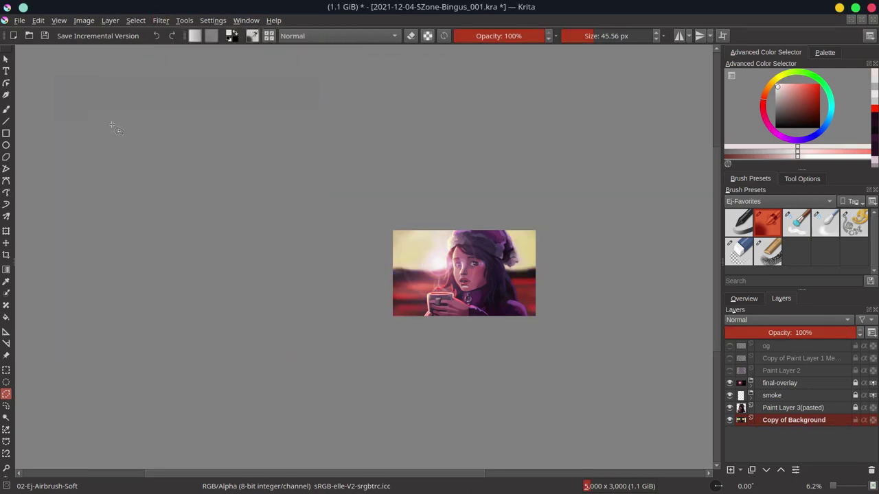
Apply an HSV hue shift of -42 to turn the sky pink, then deselect.
click(134, 19)
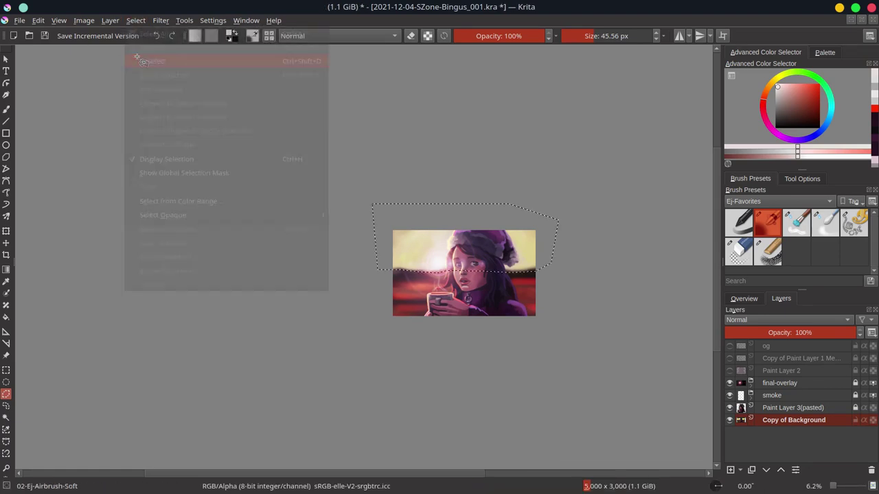
click(407, 158)
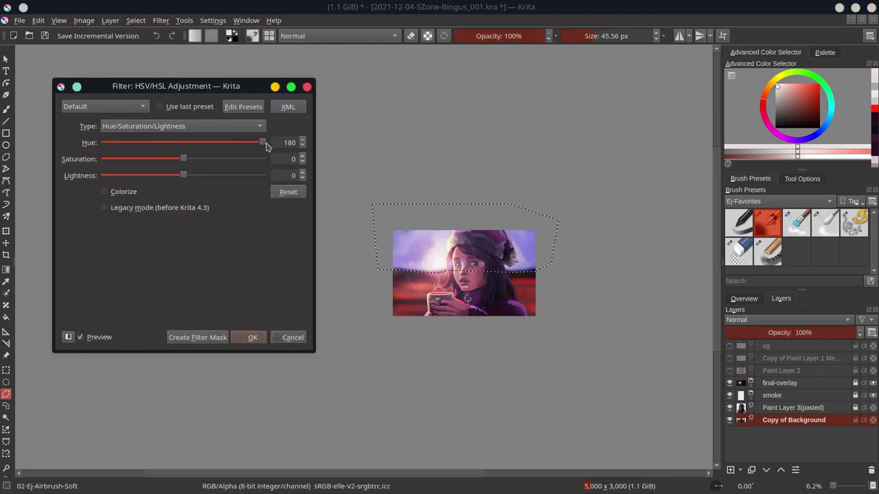
mouse_move(250, 143)
mouse_down()
mouse_move(137, 144)
mouse_move(171, 144)
mouse_up()
key(Return)
click(135, 19)
click(142, 50)
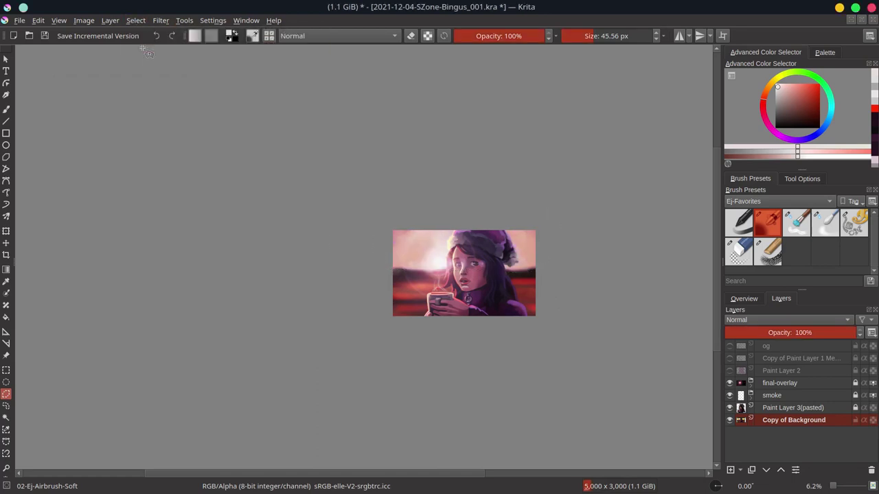
Select the blender brush preset and enlarge the brush size.
scroll(474, 307, up, 3)
click(825, 223)
shift+click(730, 421)
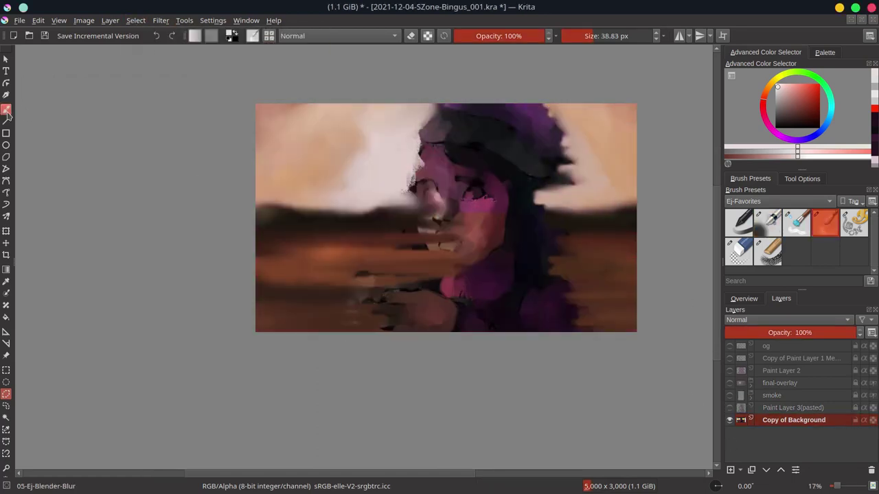
scroll(273, 199, up, 3)
key(bracketright)
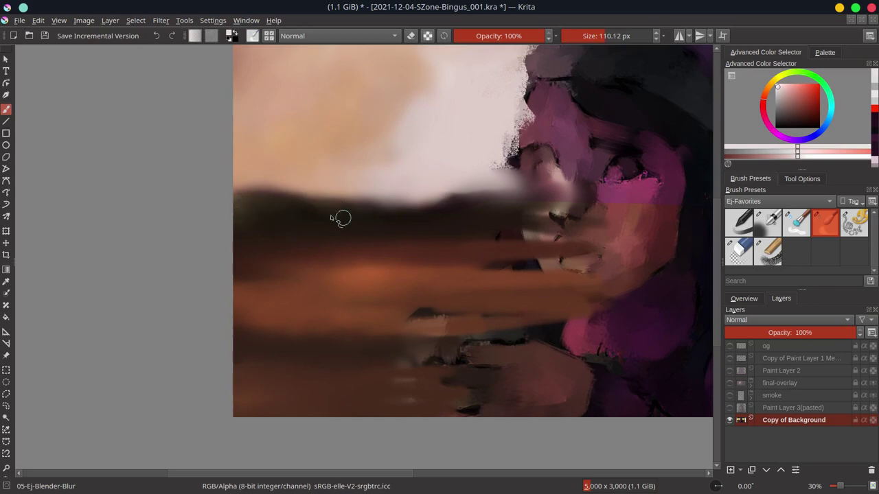
Show Paint Layer 3(pasted) and the final-overlay group, then save the painting.
scroll(569, 206, right, 5)
scroll(600, 315, down, 5)
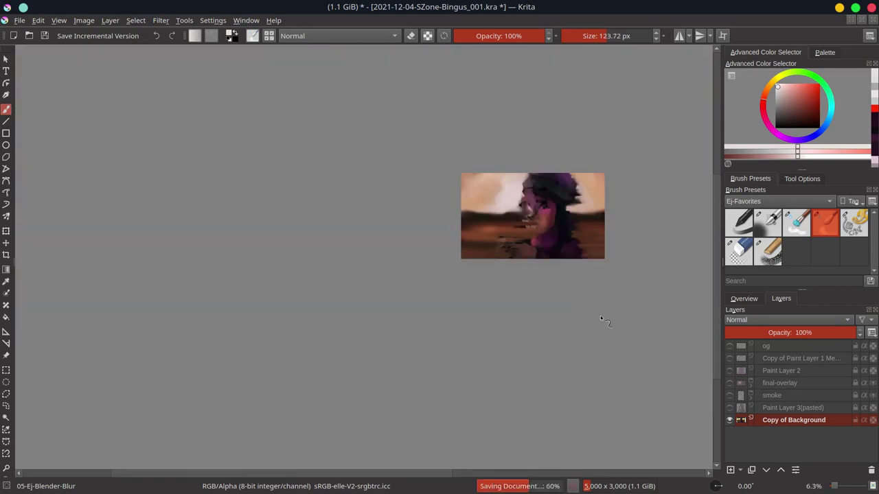
click(729, 408)
click(729, 383)
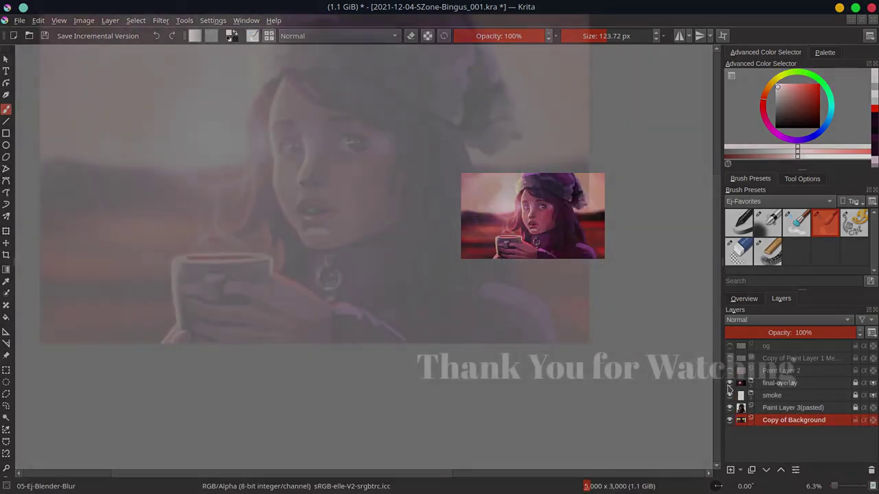
key(ctrl+s)
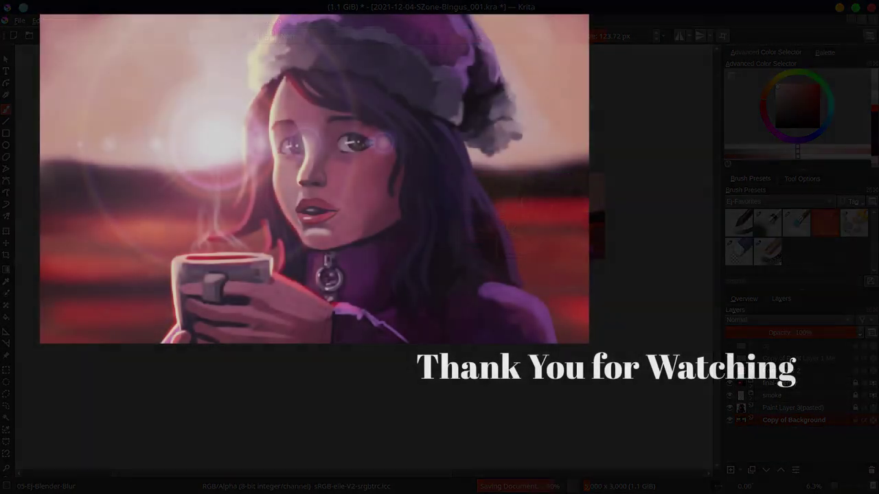